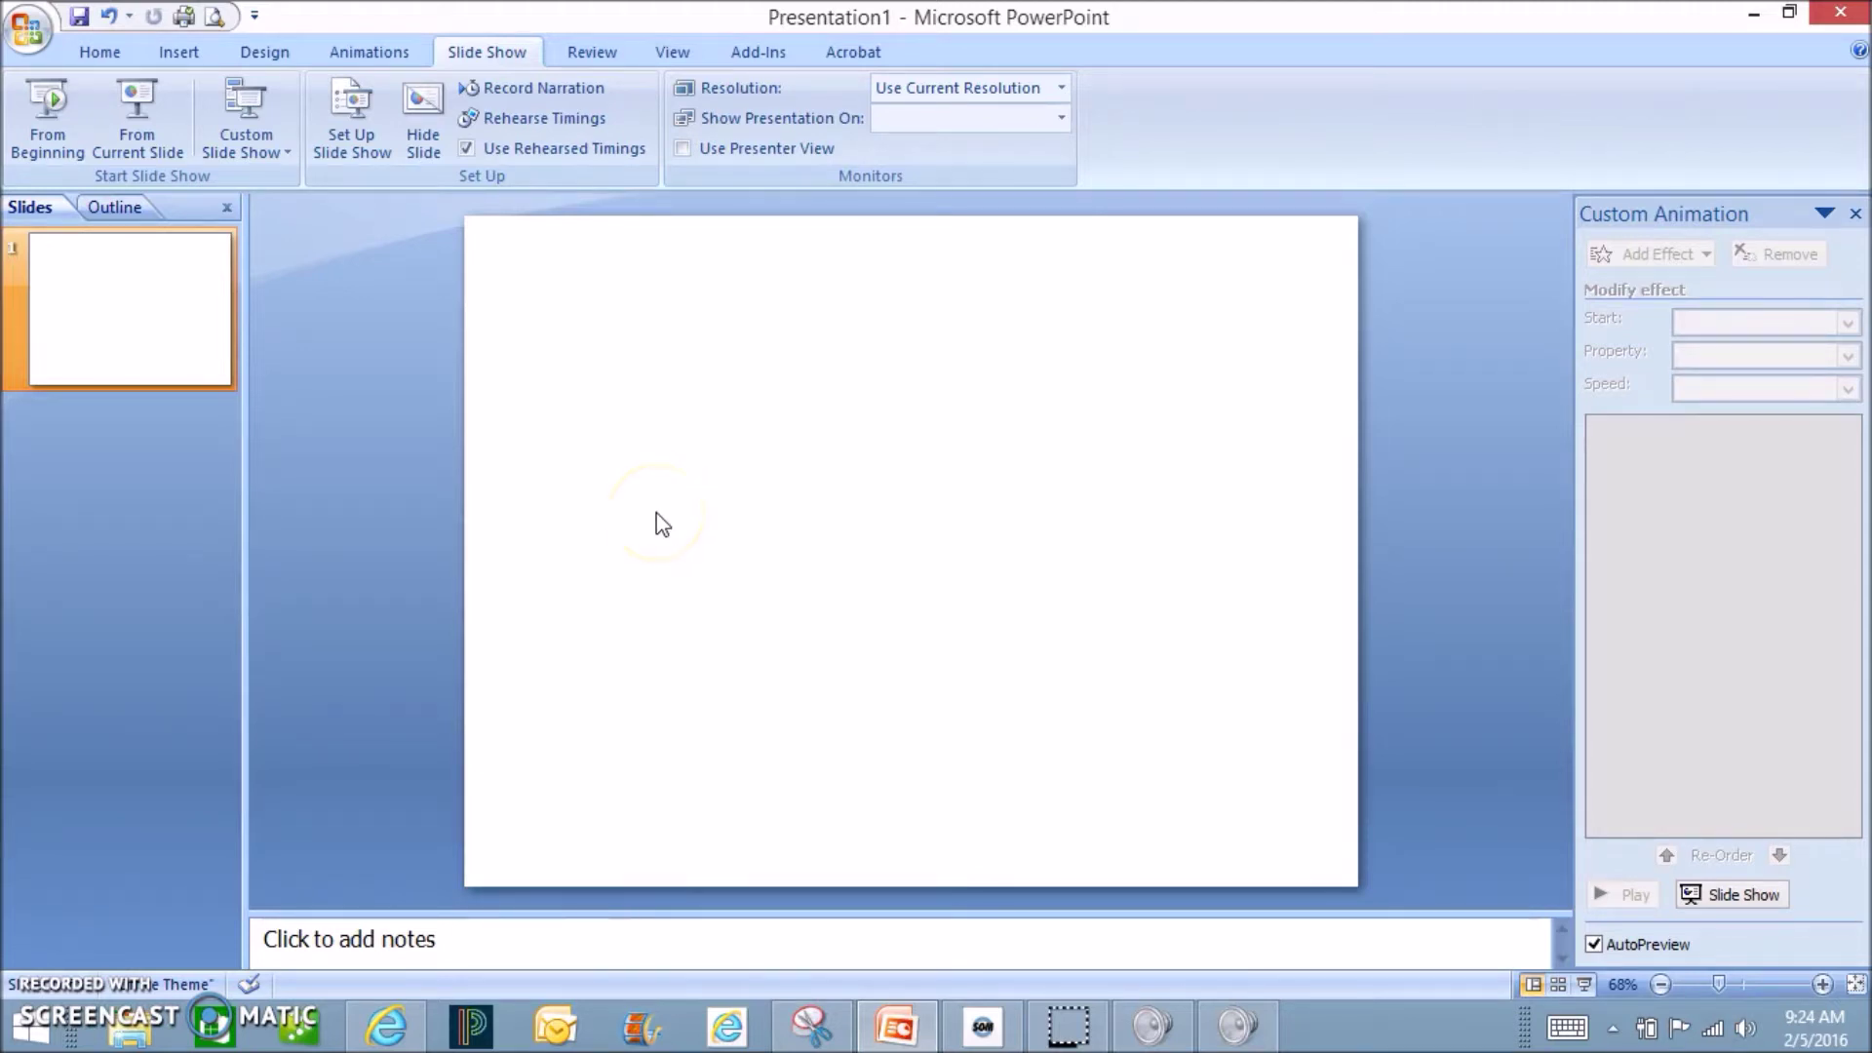
Copy the transmission picture from the web page in Internet Explorer and return to PowerPoint
{"action": "left_click", "coordinate": [405, 1041]}
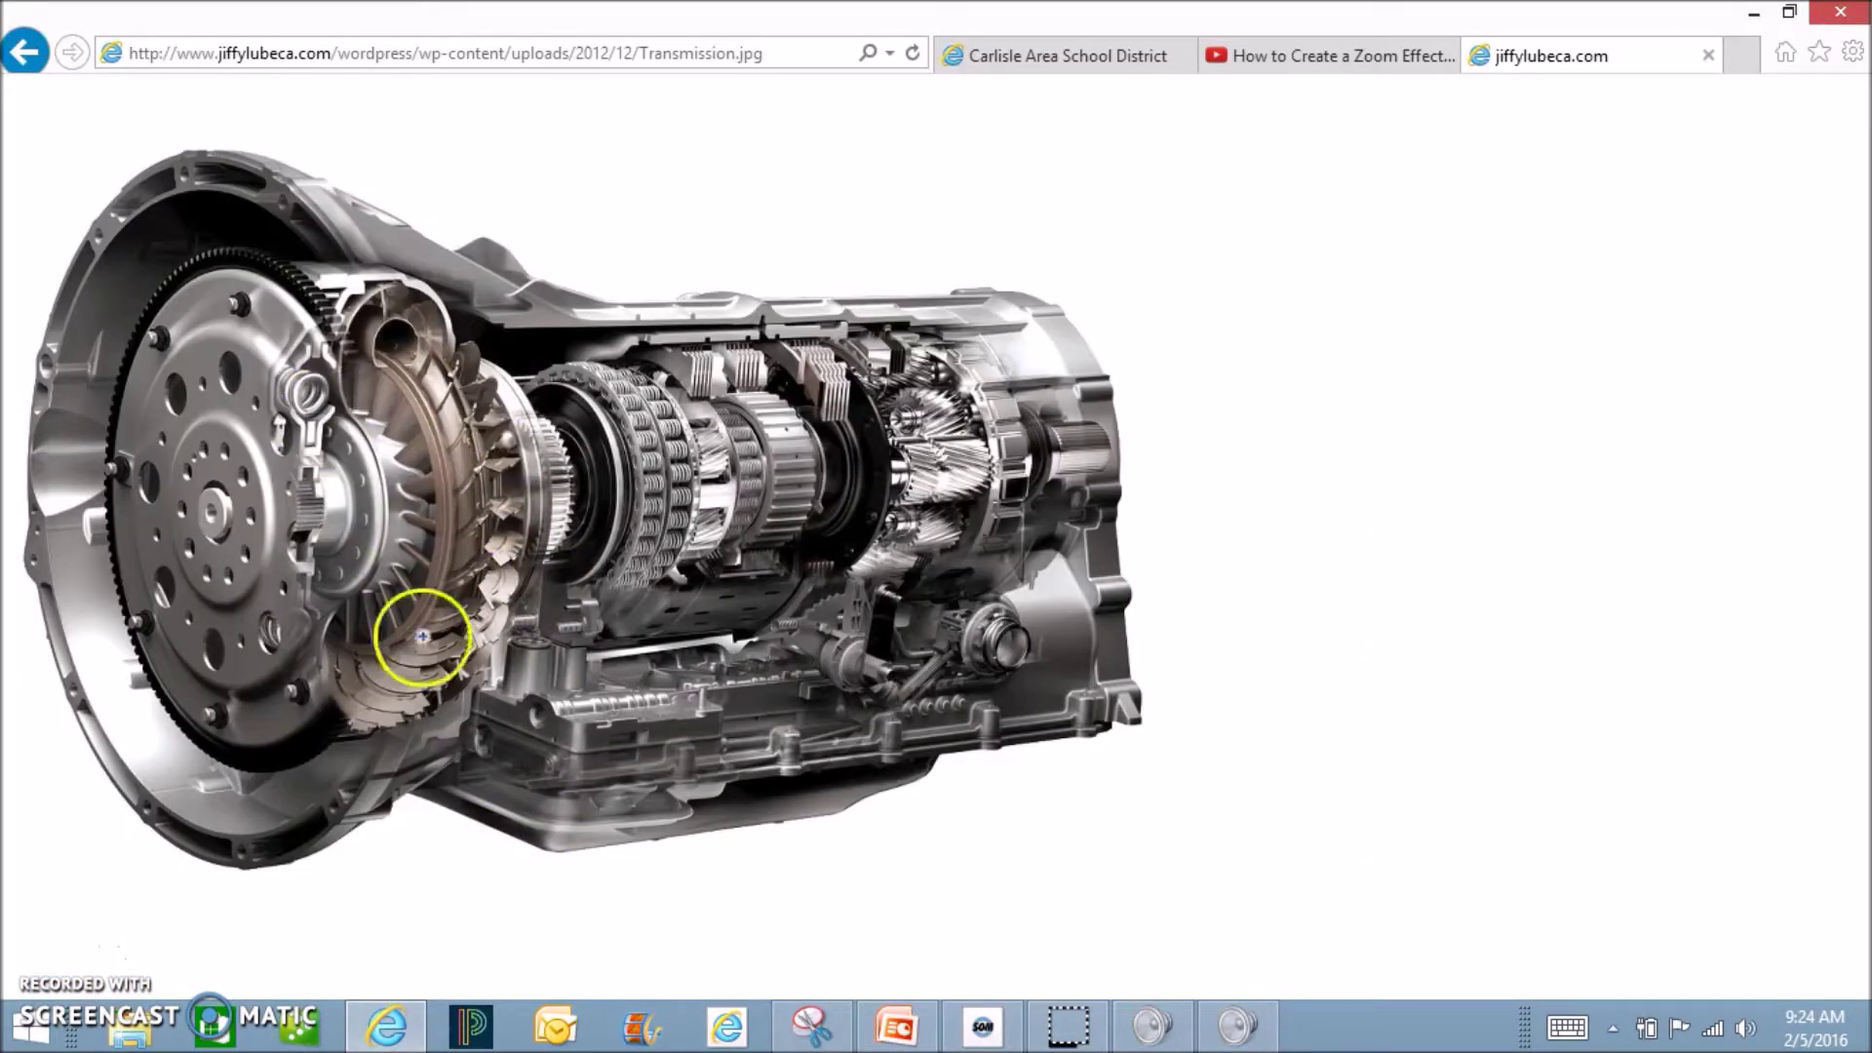
{"action": "right_click", "coordinate": [516, 441]}
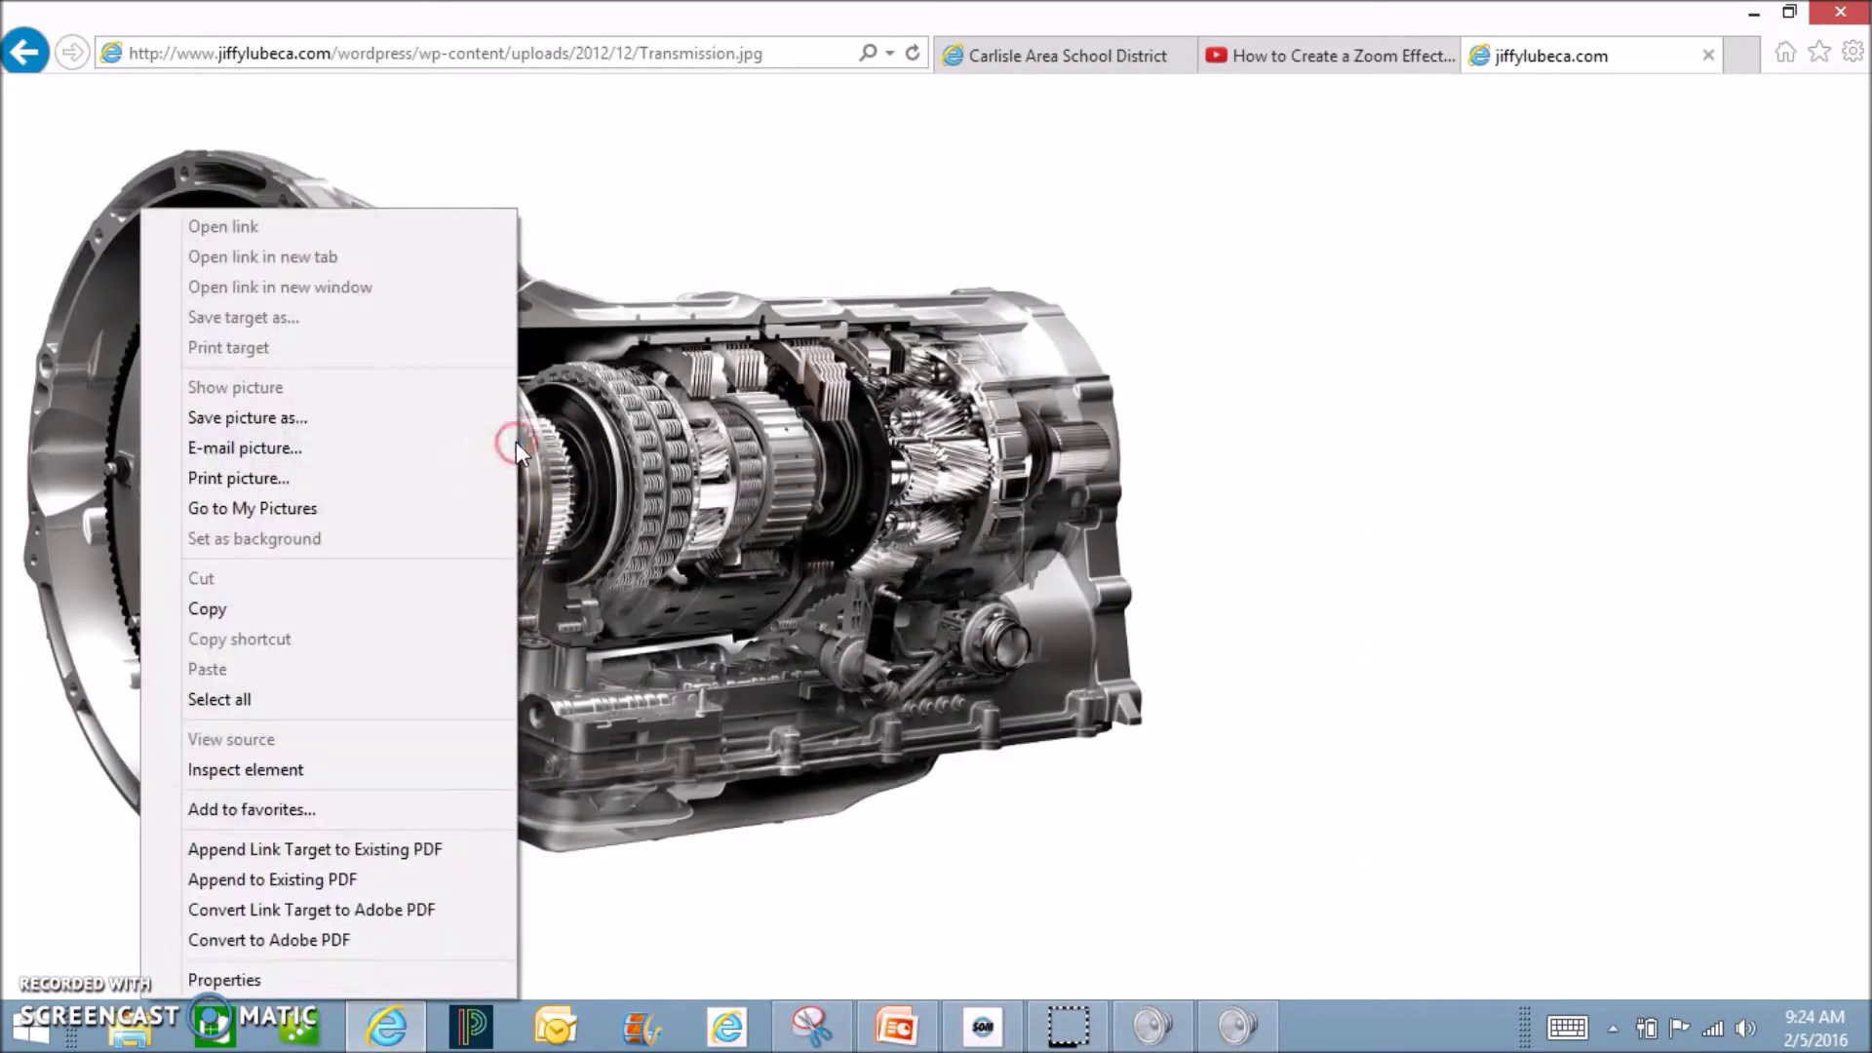
{"action": "left_click", "coordinate": [232, 611]}
{"action": "left_click", "coordinate": [872, 1038]}
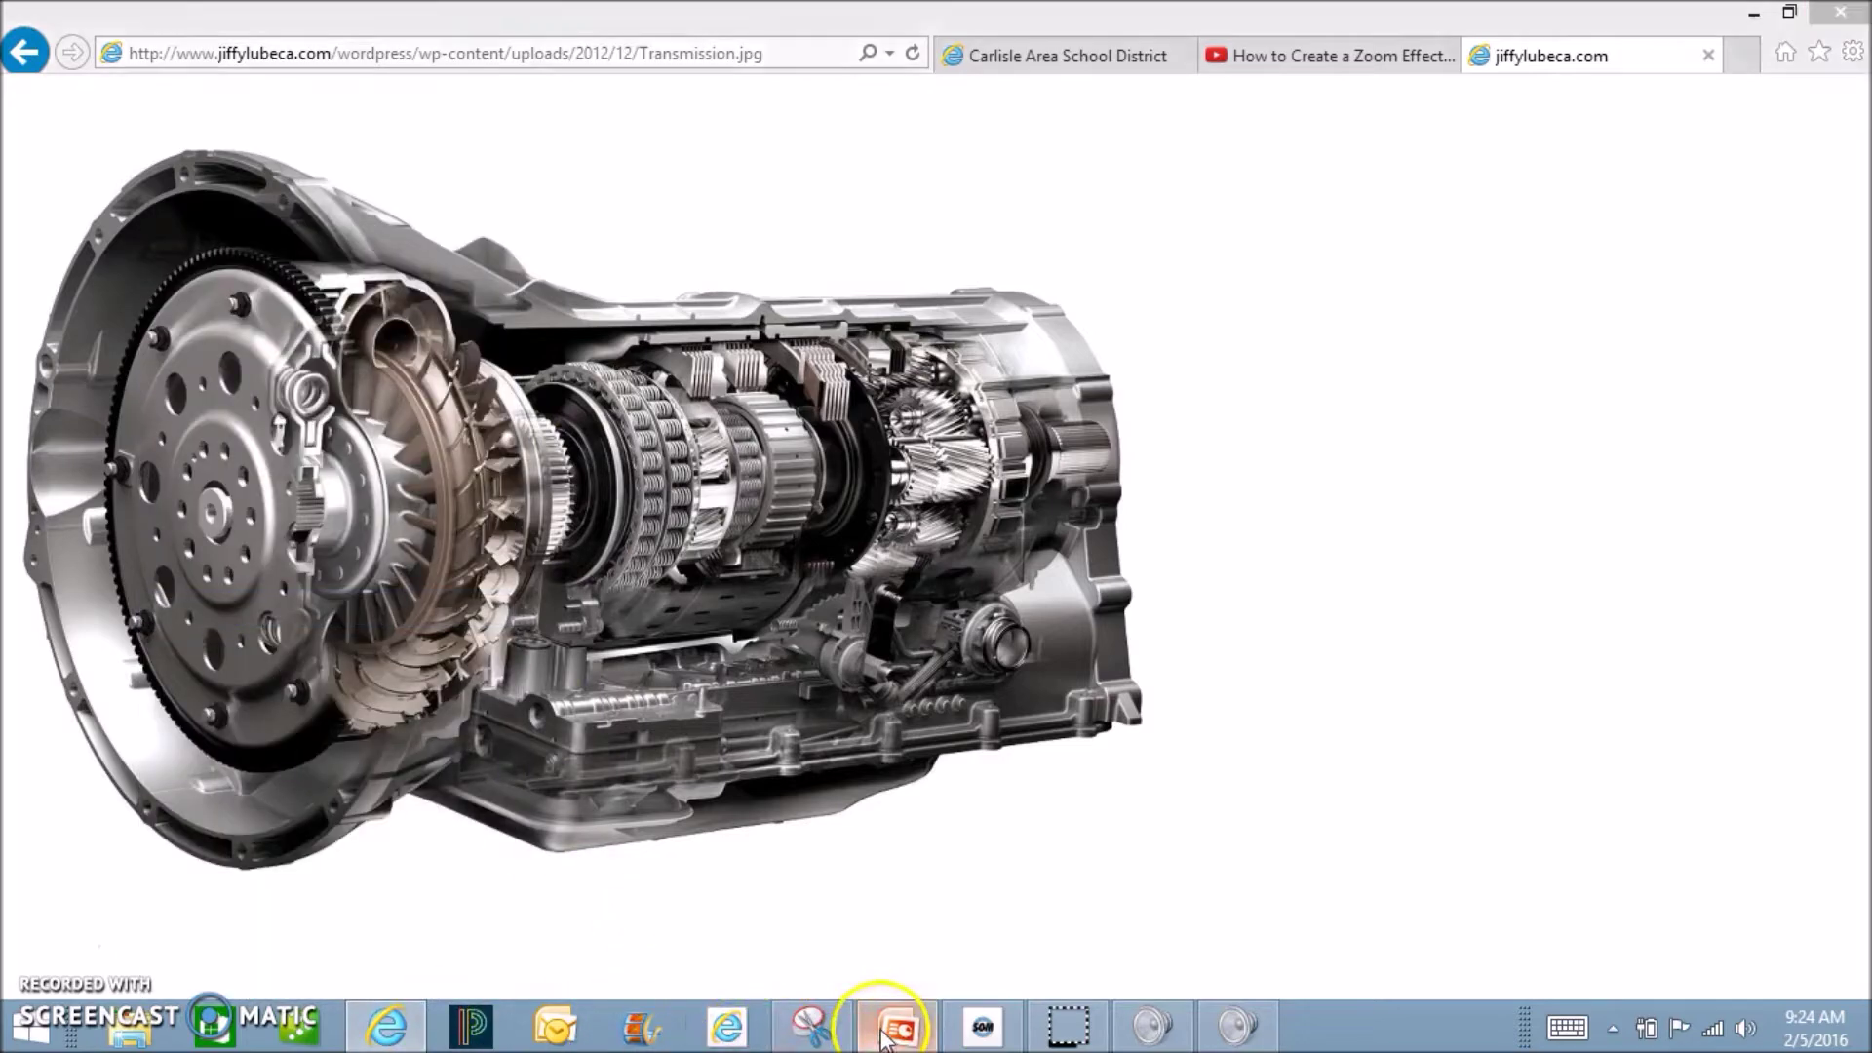
Paste the transmission picture onto the blank slide and enlarge it to fill most of the slide
{"action": "right_click", "coordinate": [756, 478]}
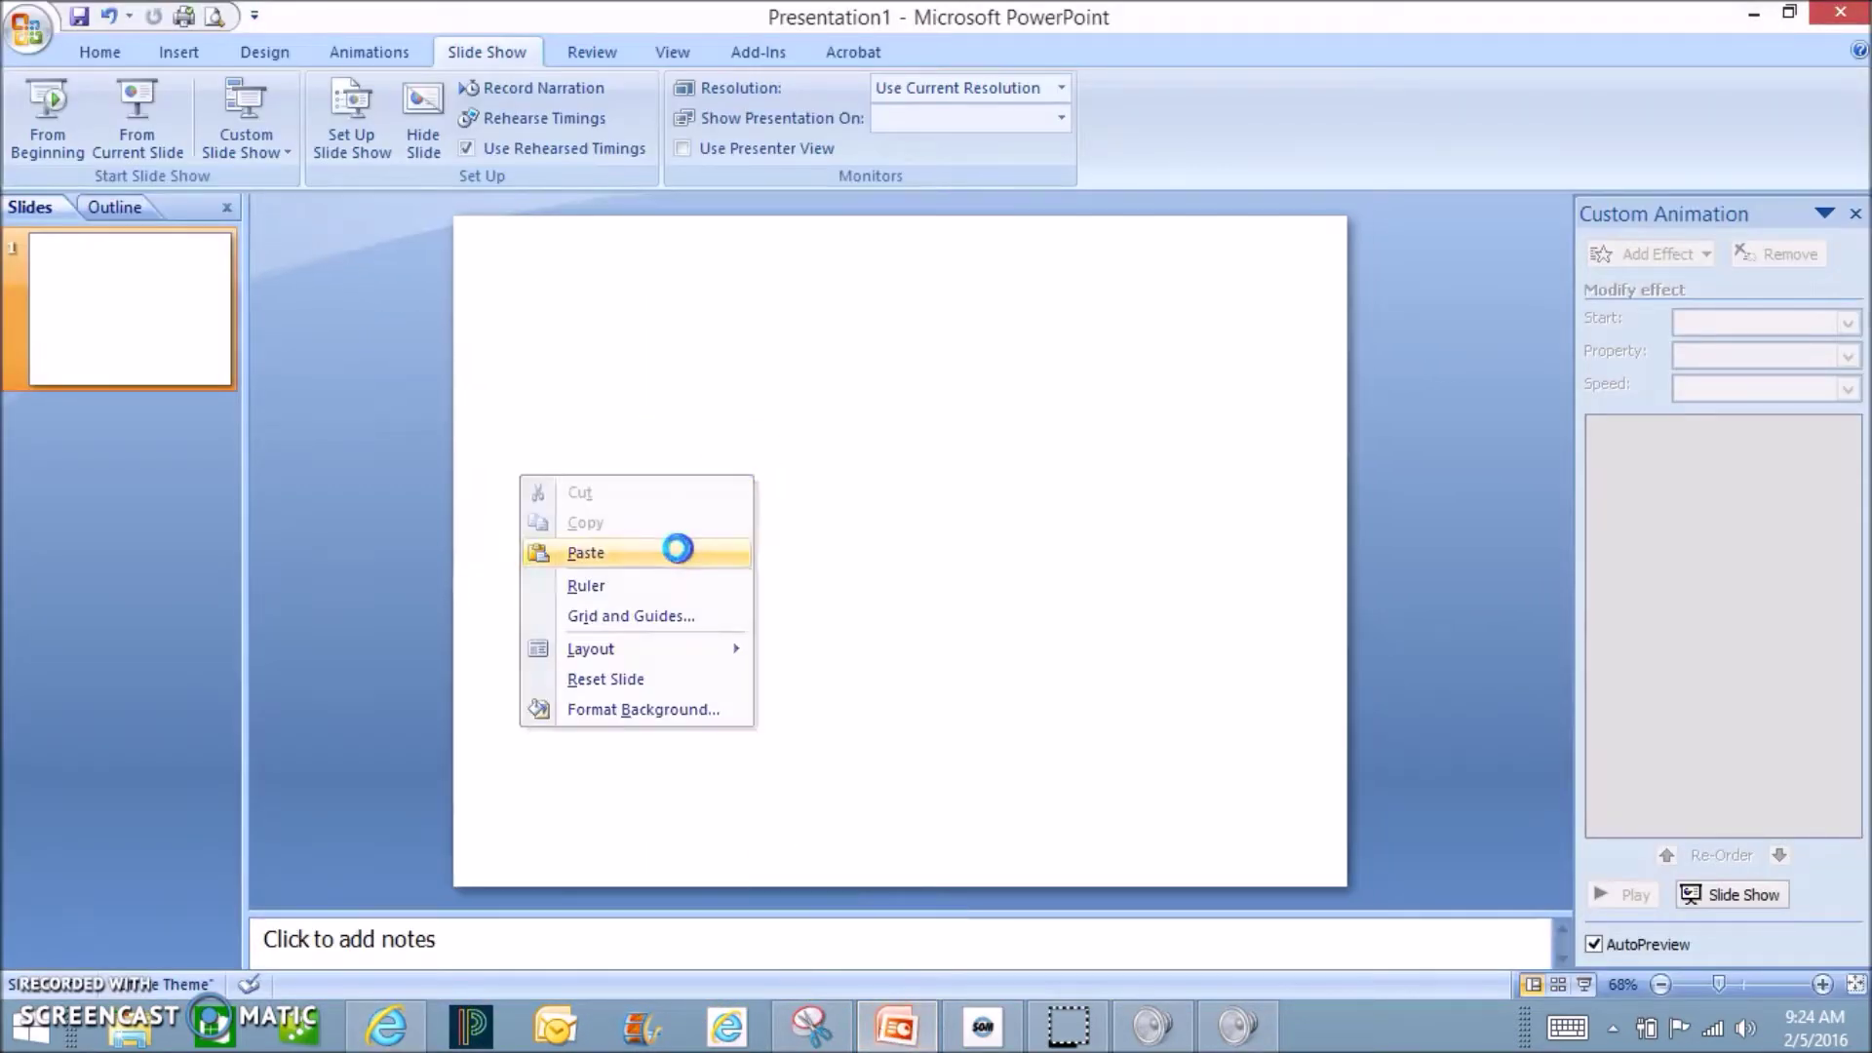
{"action": "left_click", "coordinate": [682, 552]}
{"action": "left_click_drag", "start_coordinate": [1275, 815], "coordinate": [1372, 886]}
{"action": "left_click_drag", "start_coordinate": [1026, 573], "coordinate": [1020, 573]}
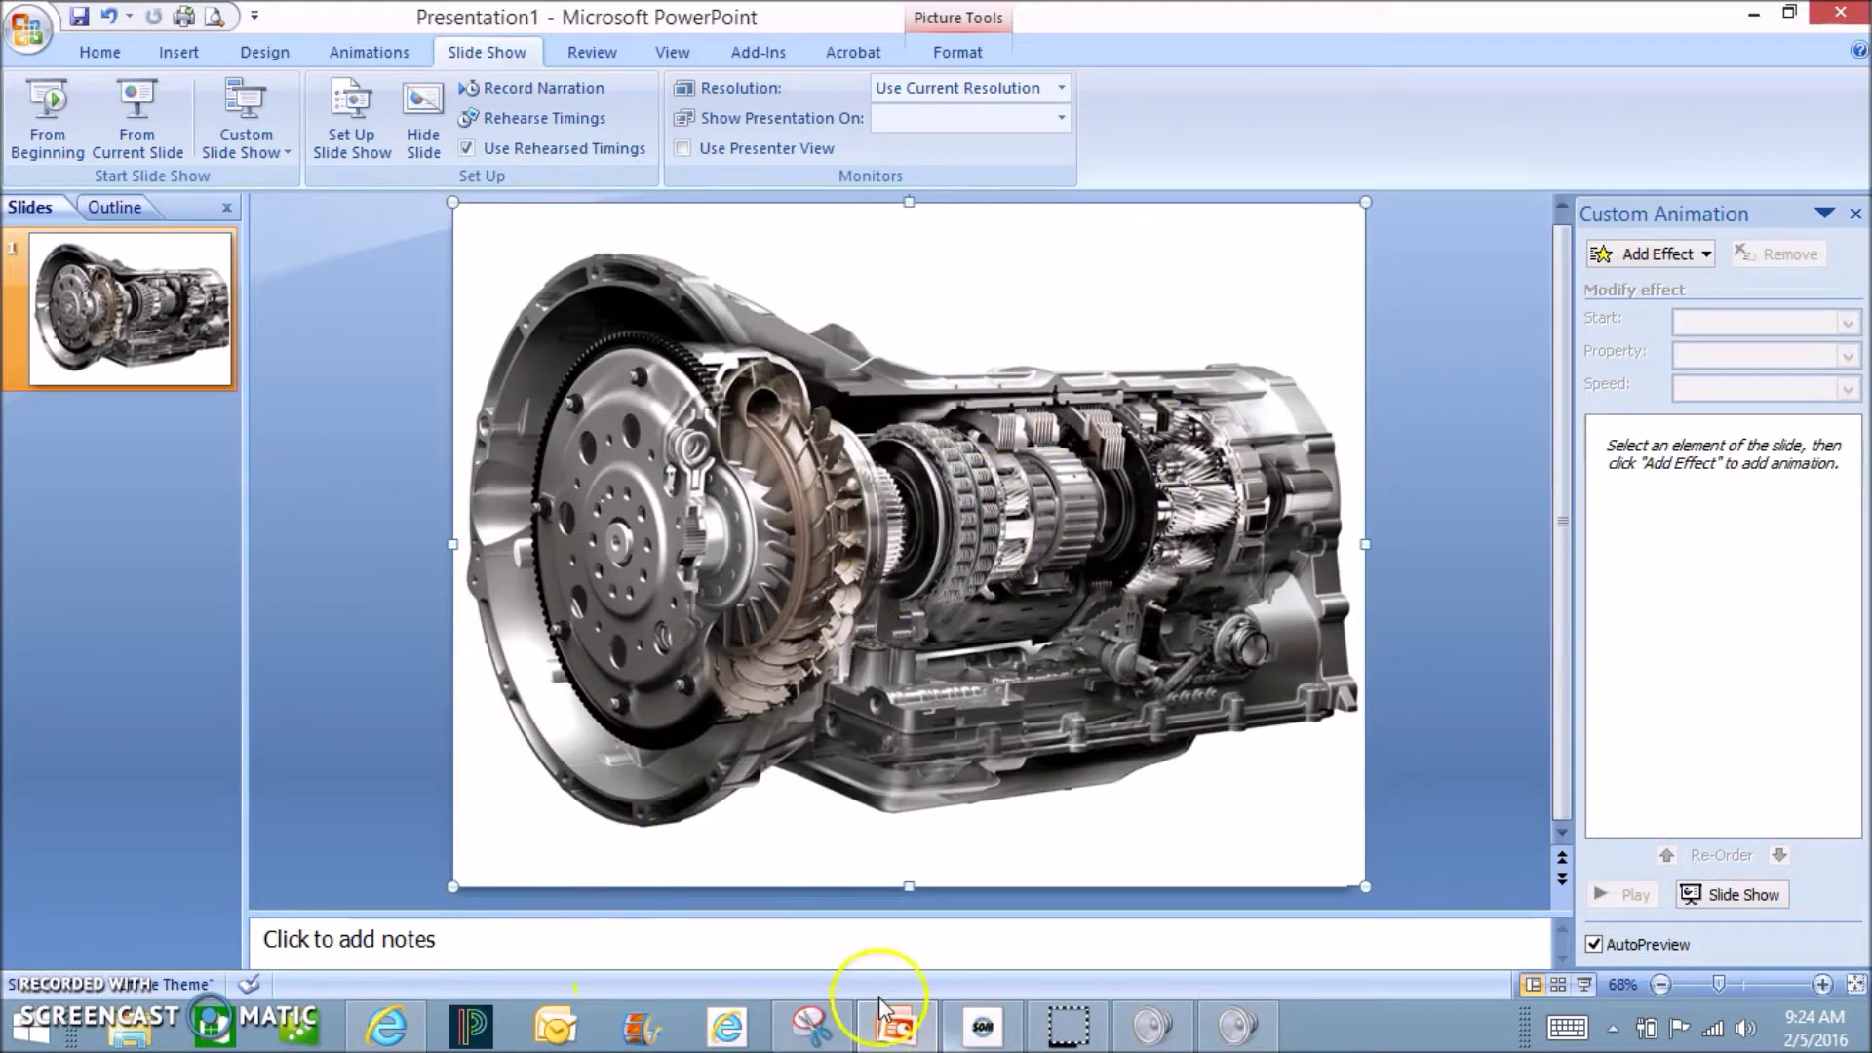
Take a rectangular snip around the slide's gear area, then discard it without saving
{"action": "left_click", "coordinate": [836, 1028]}
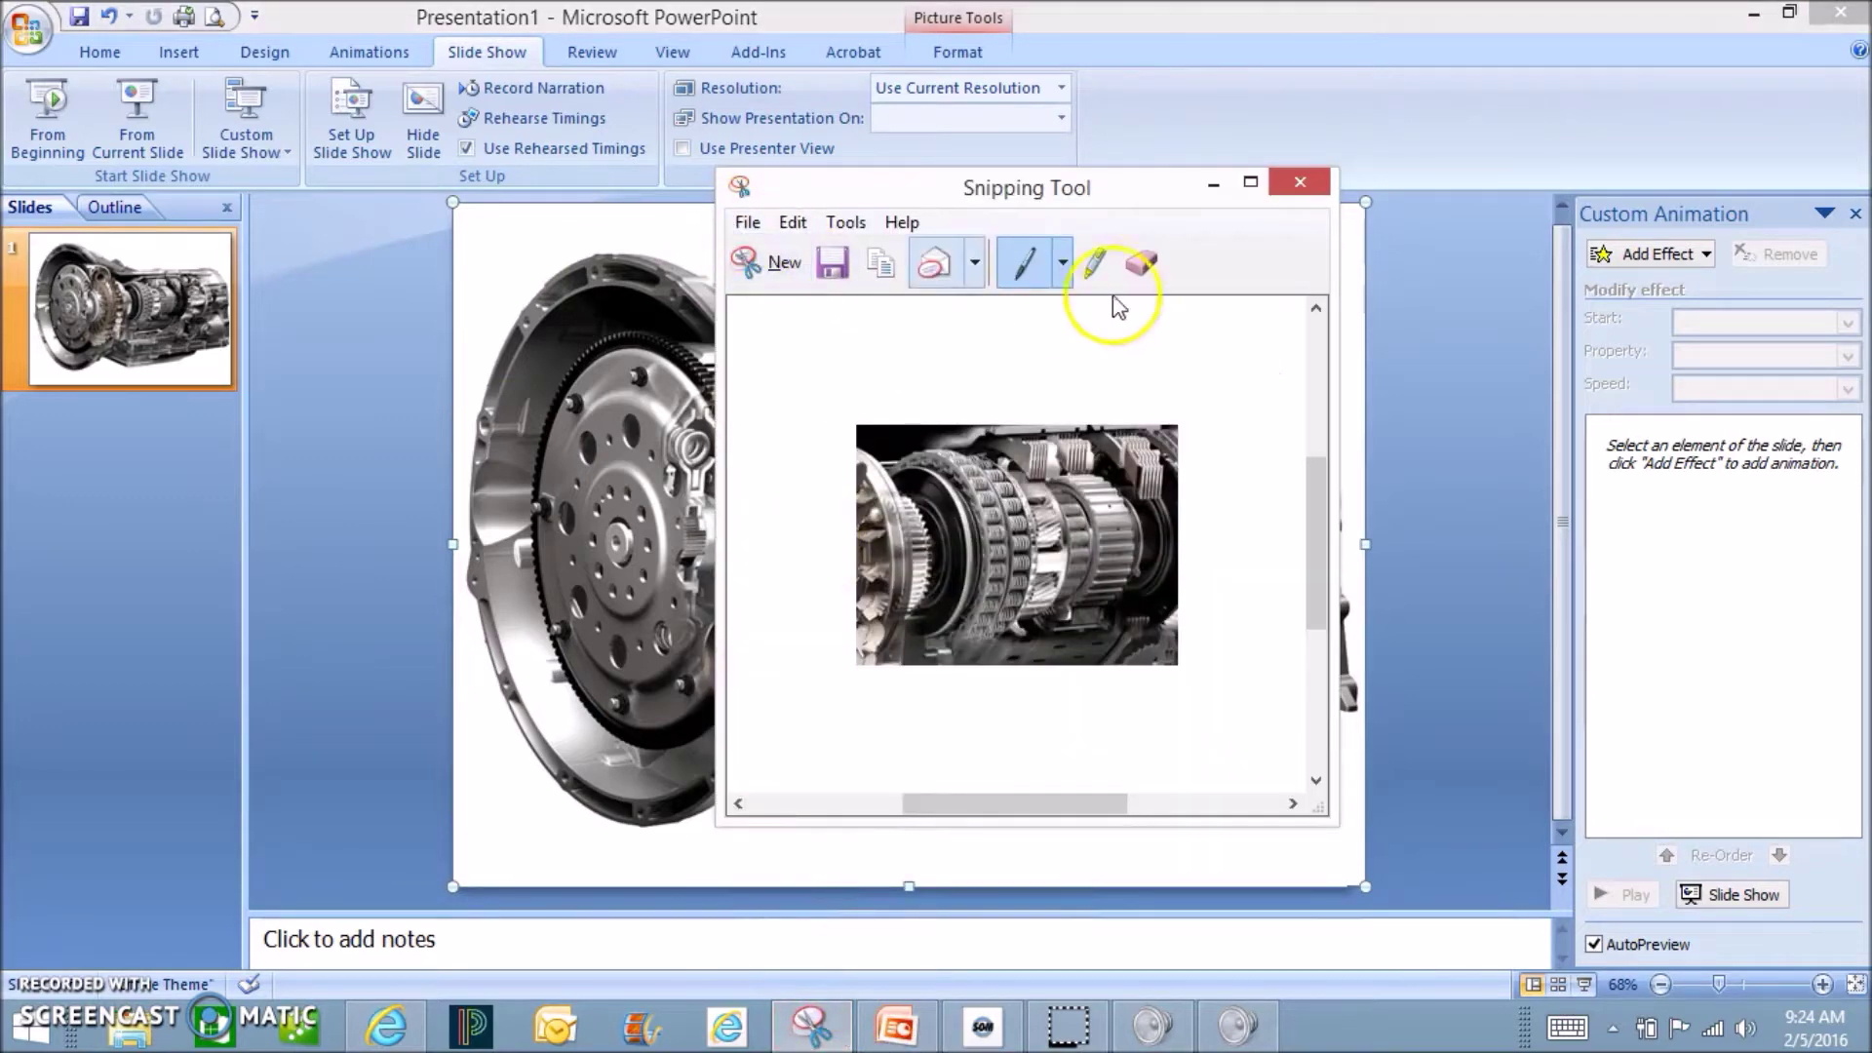
{"action": "left_click", "coordinate": [779, 262]}
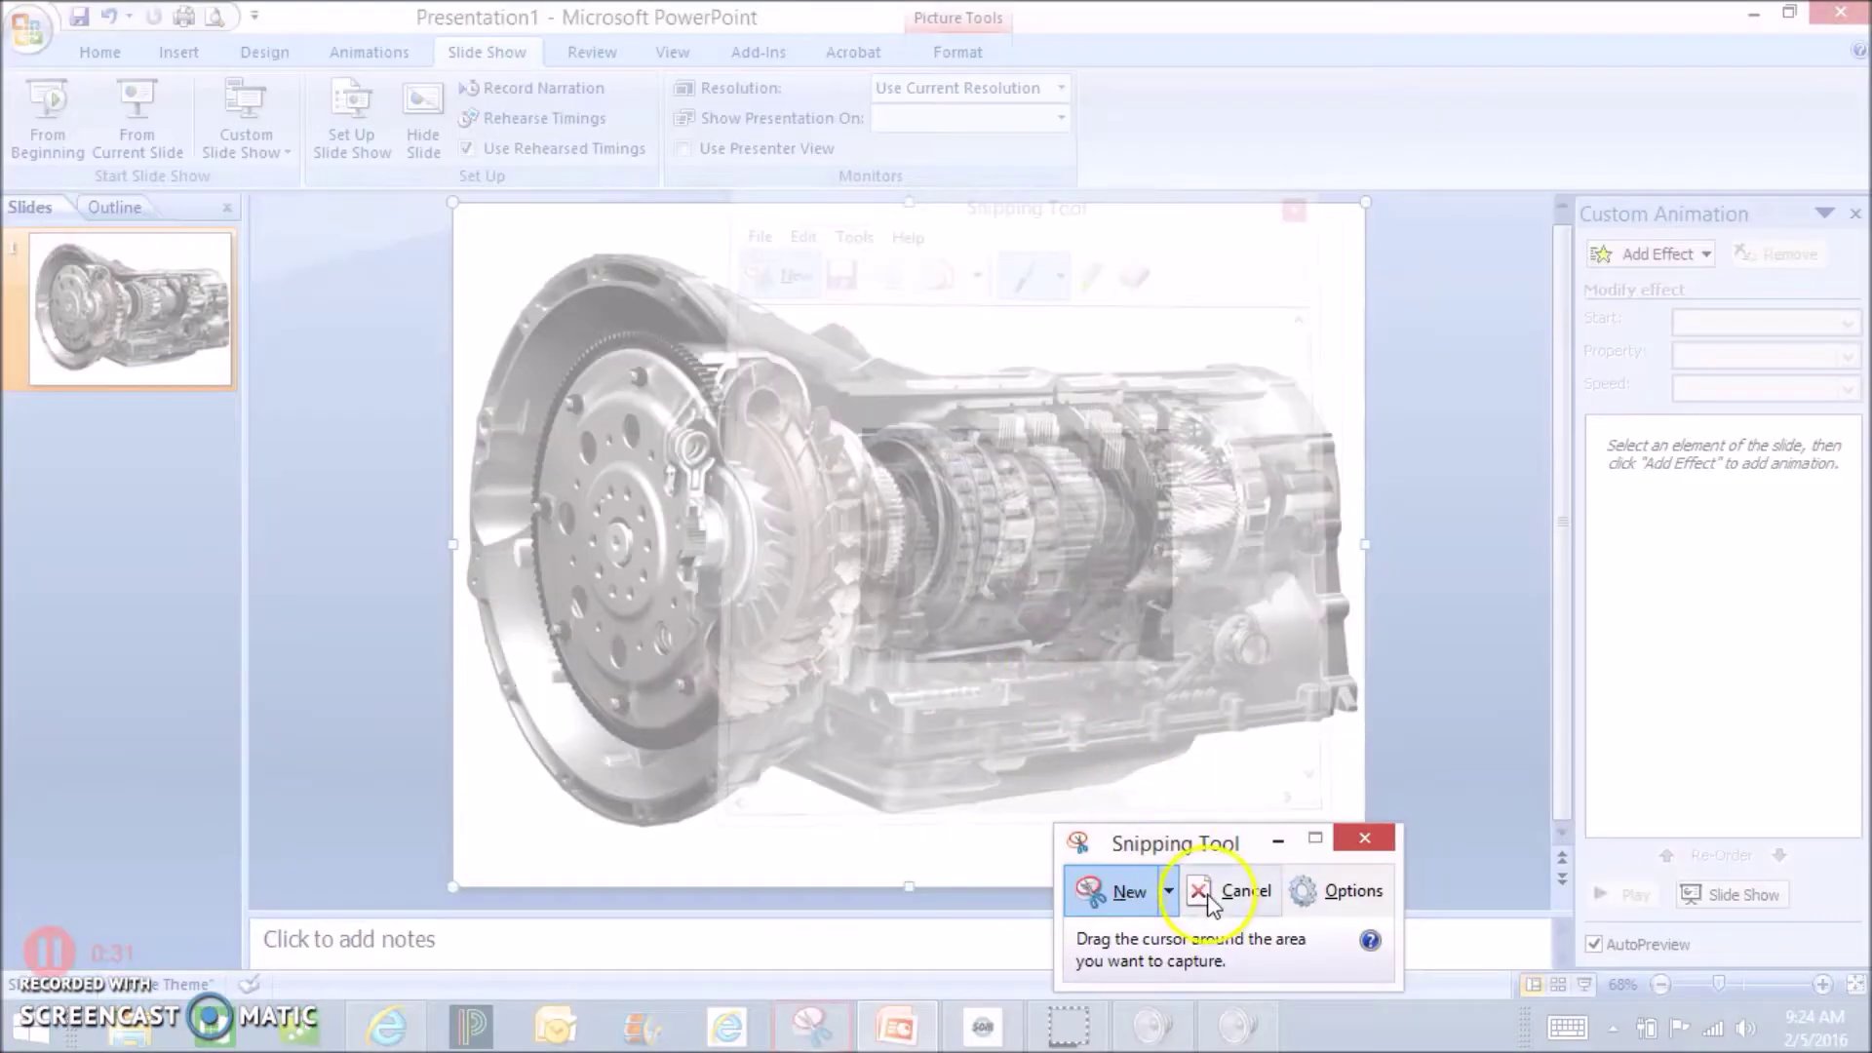
{"action": "left_click", "coordinate": [1168, 891]}
{"action": "left_click", "coordinate": [1004, 835]}
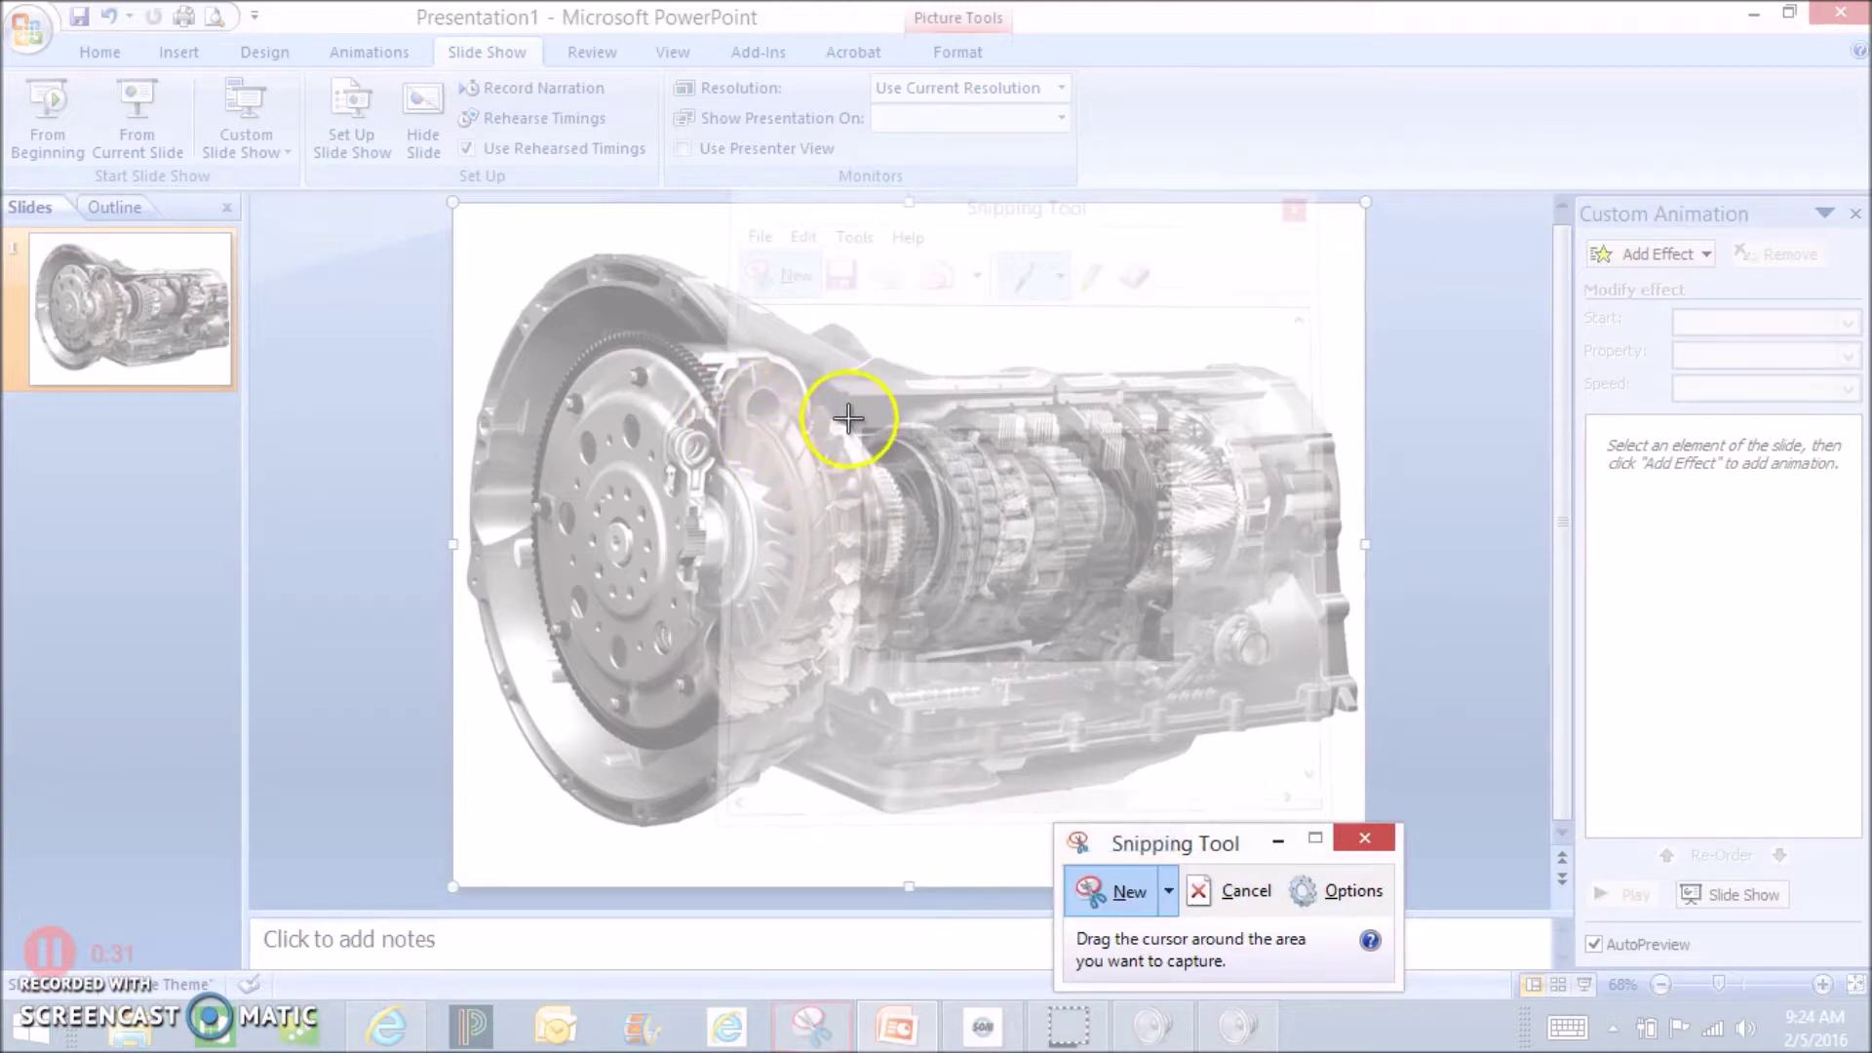
{"action": "left_click_drag", "start_coordinate": [816, 399], "coordinate": [1144, 655]}
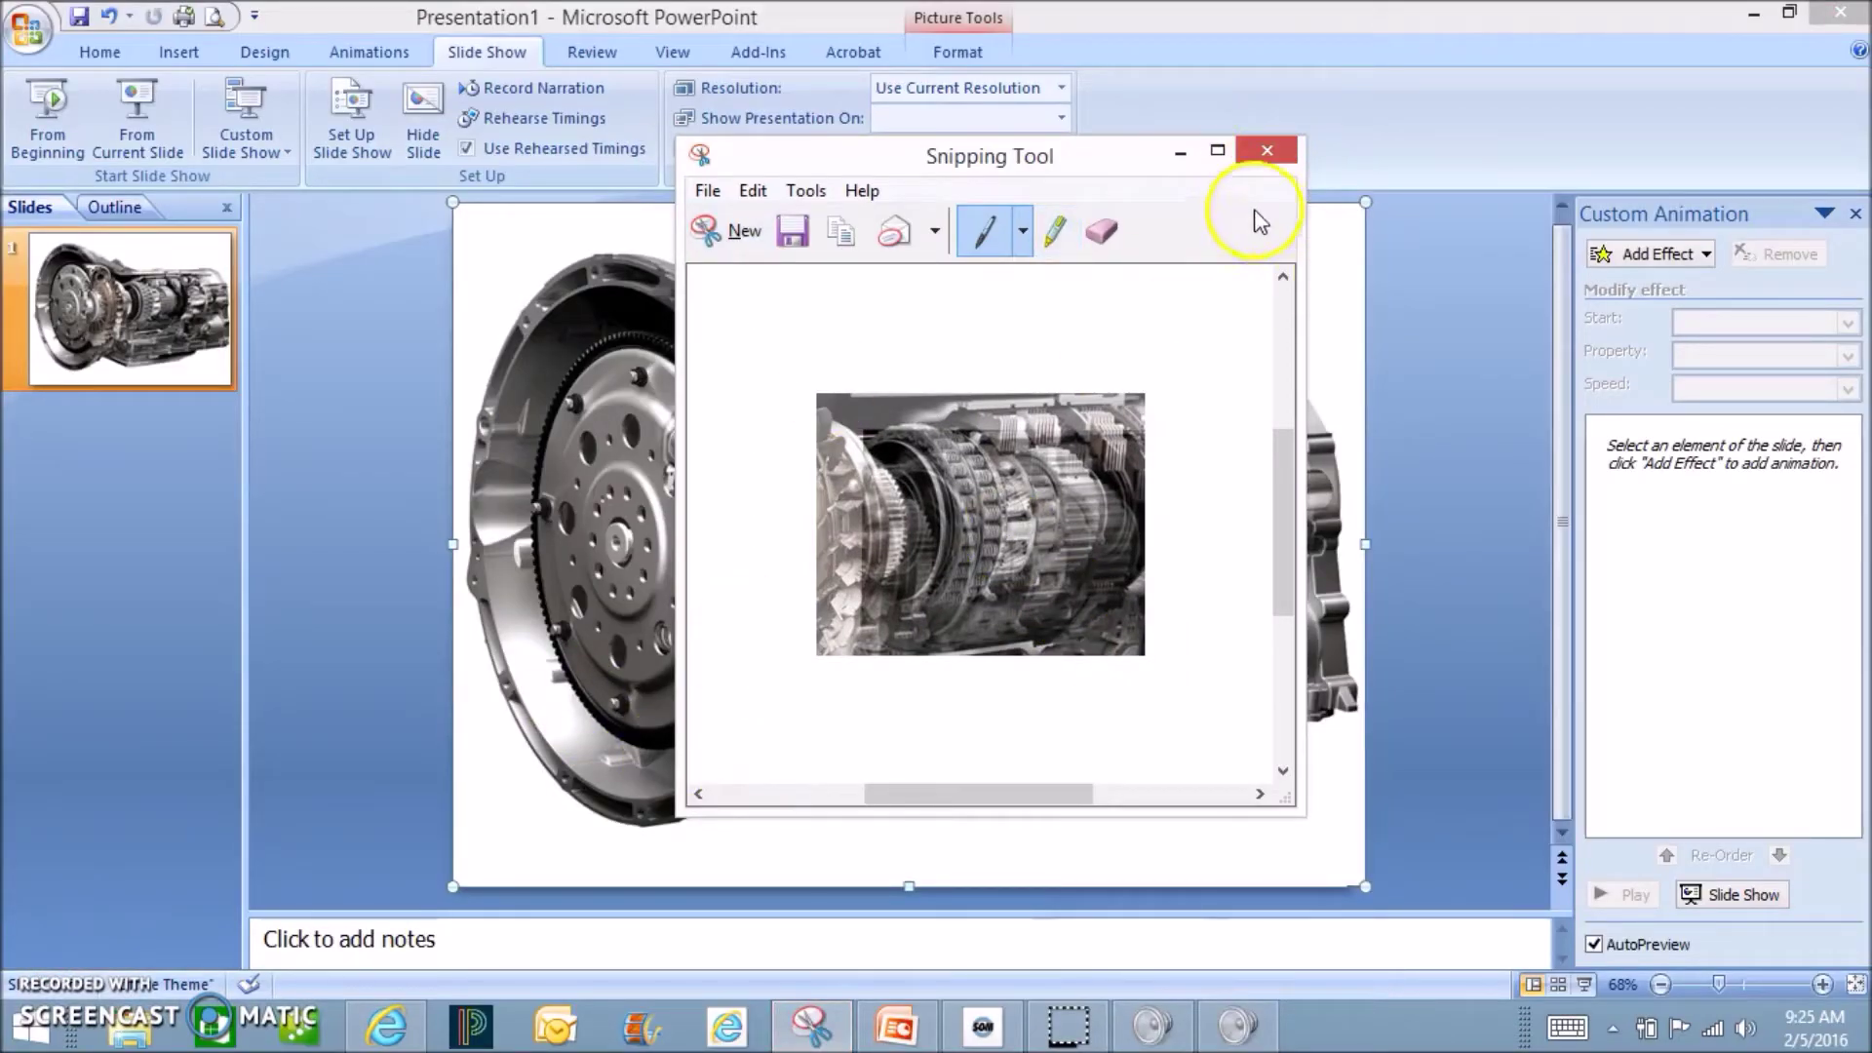
{"action": "left_click", "coordinate": [1268, 151]}
{"action": "left_click", "coordinate": [1095, 497]}
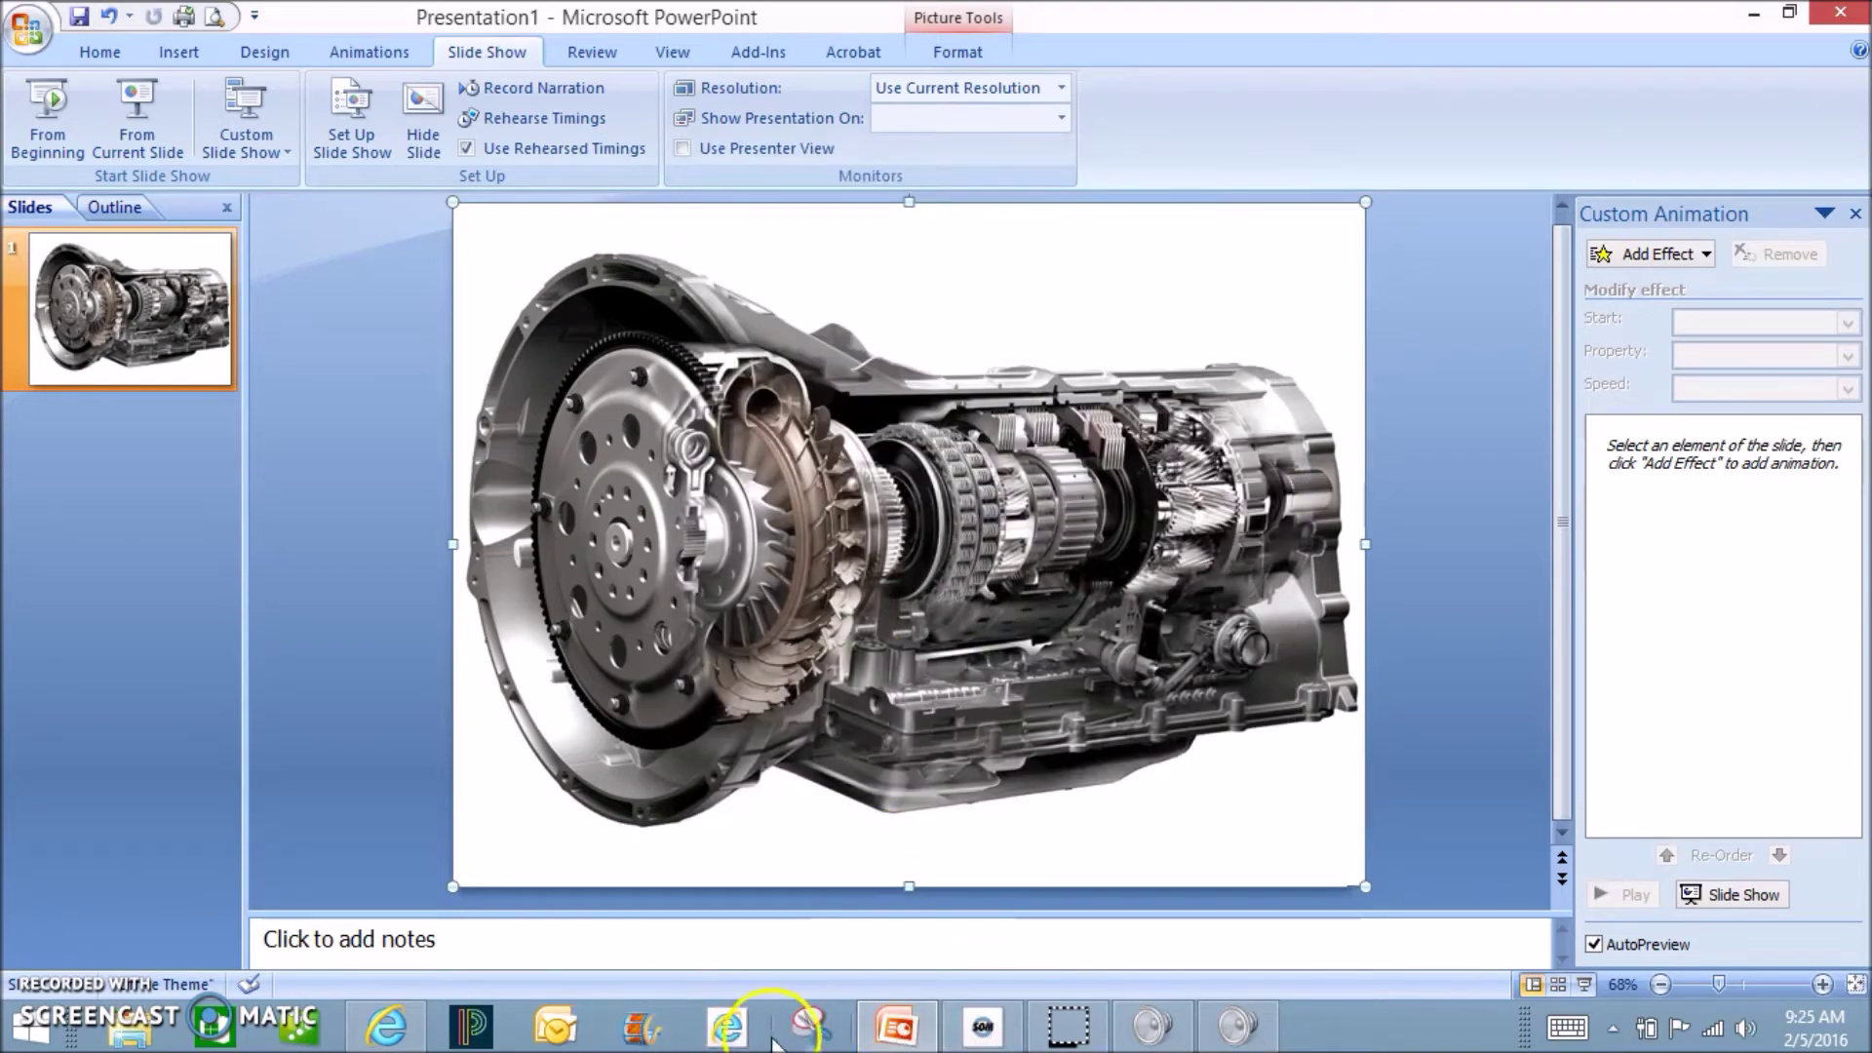
Snip the transmission's central gear section again and copy the snip to the clipboard
{"action": "left_click", "coordinate": [808, 1025]}
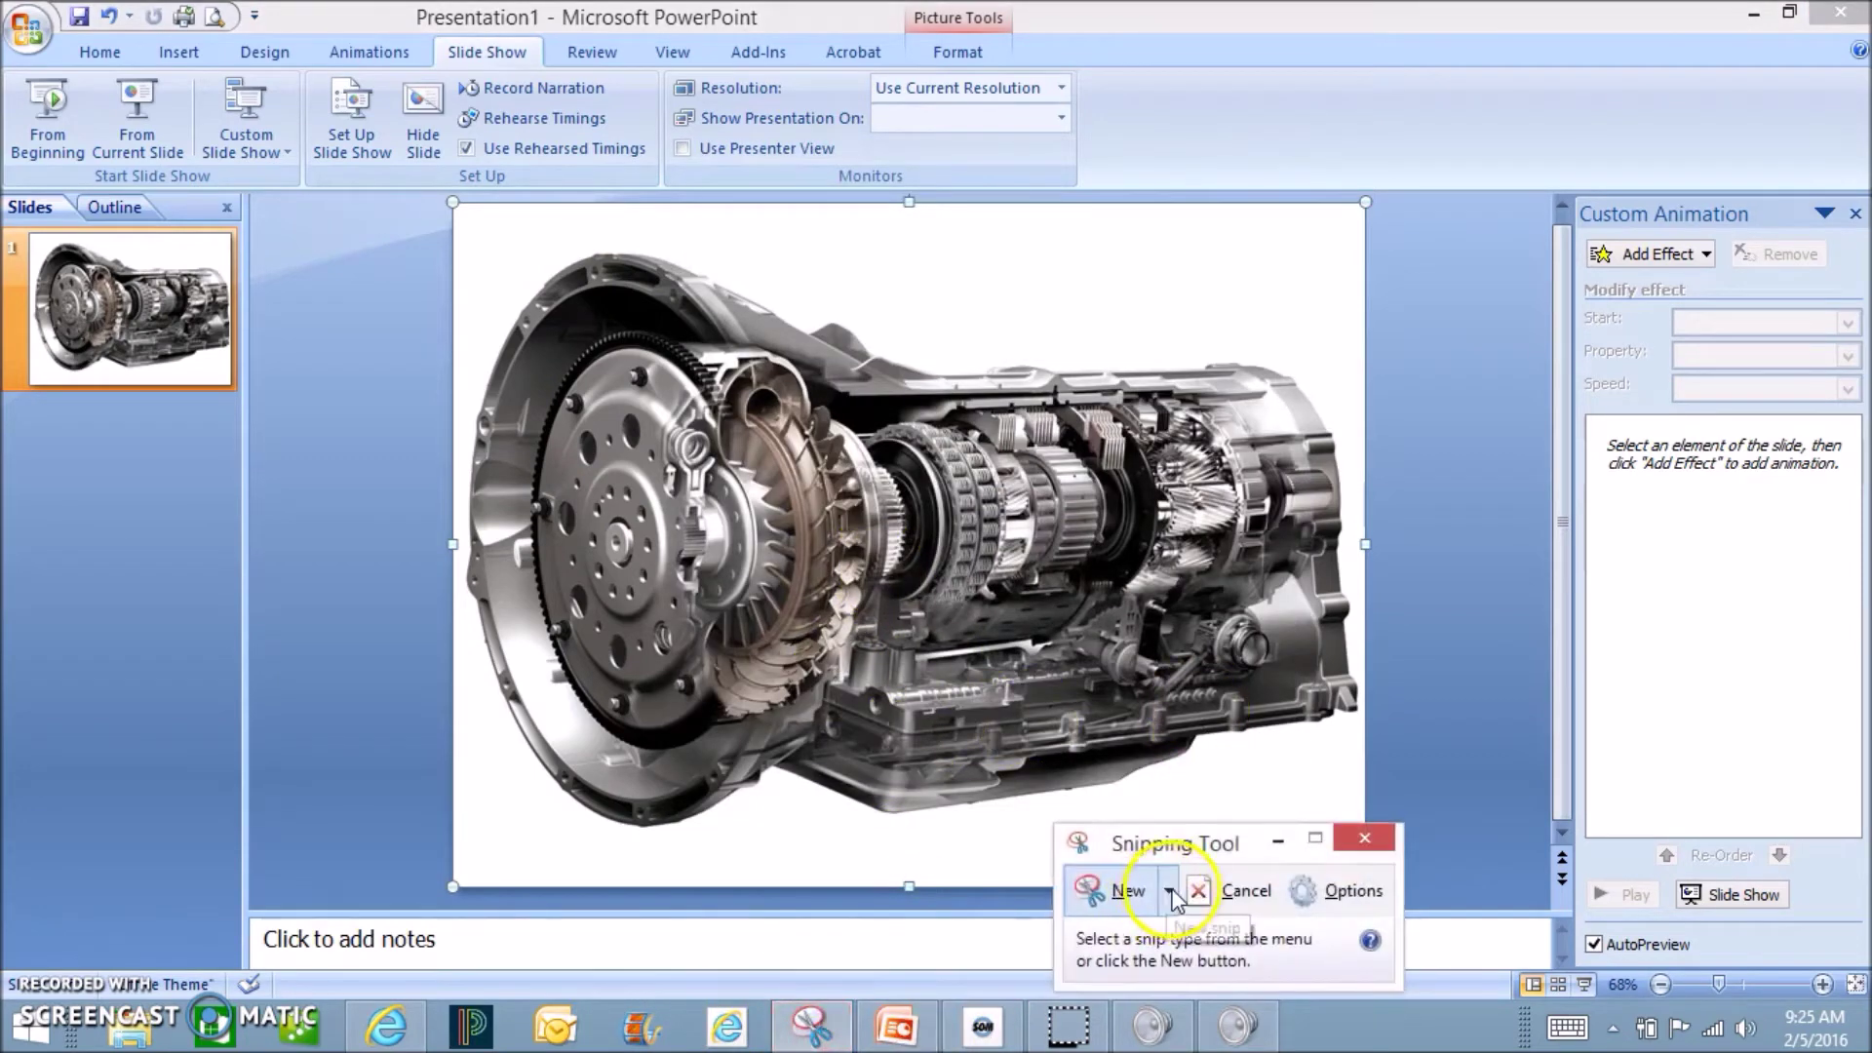
{"action": "left_click", "coordinate": [1169, 890]}
{"action": "left_click", "coordinate": [1048, 837]}
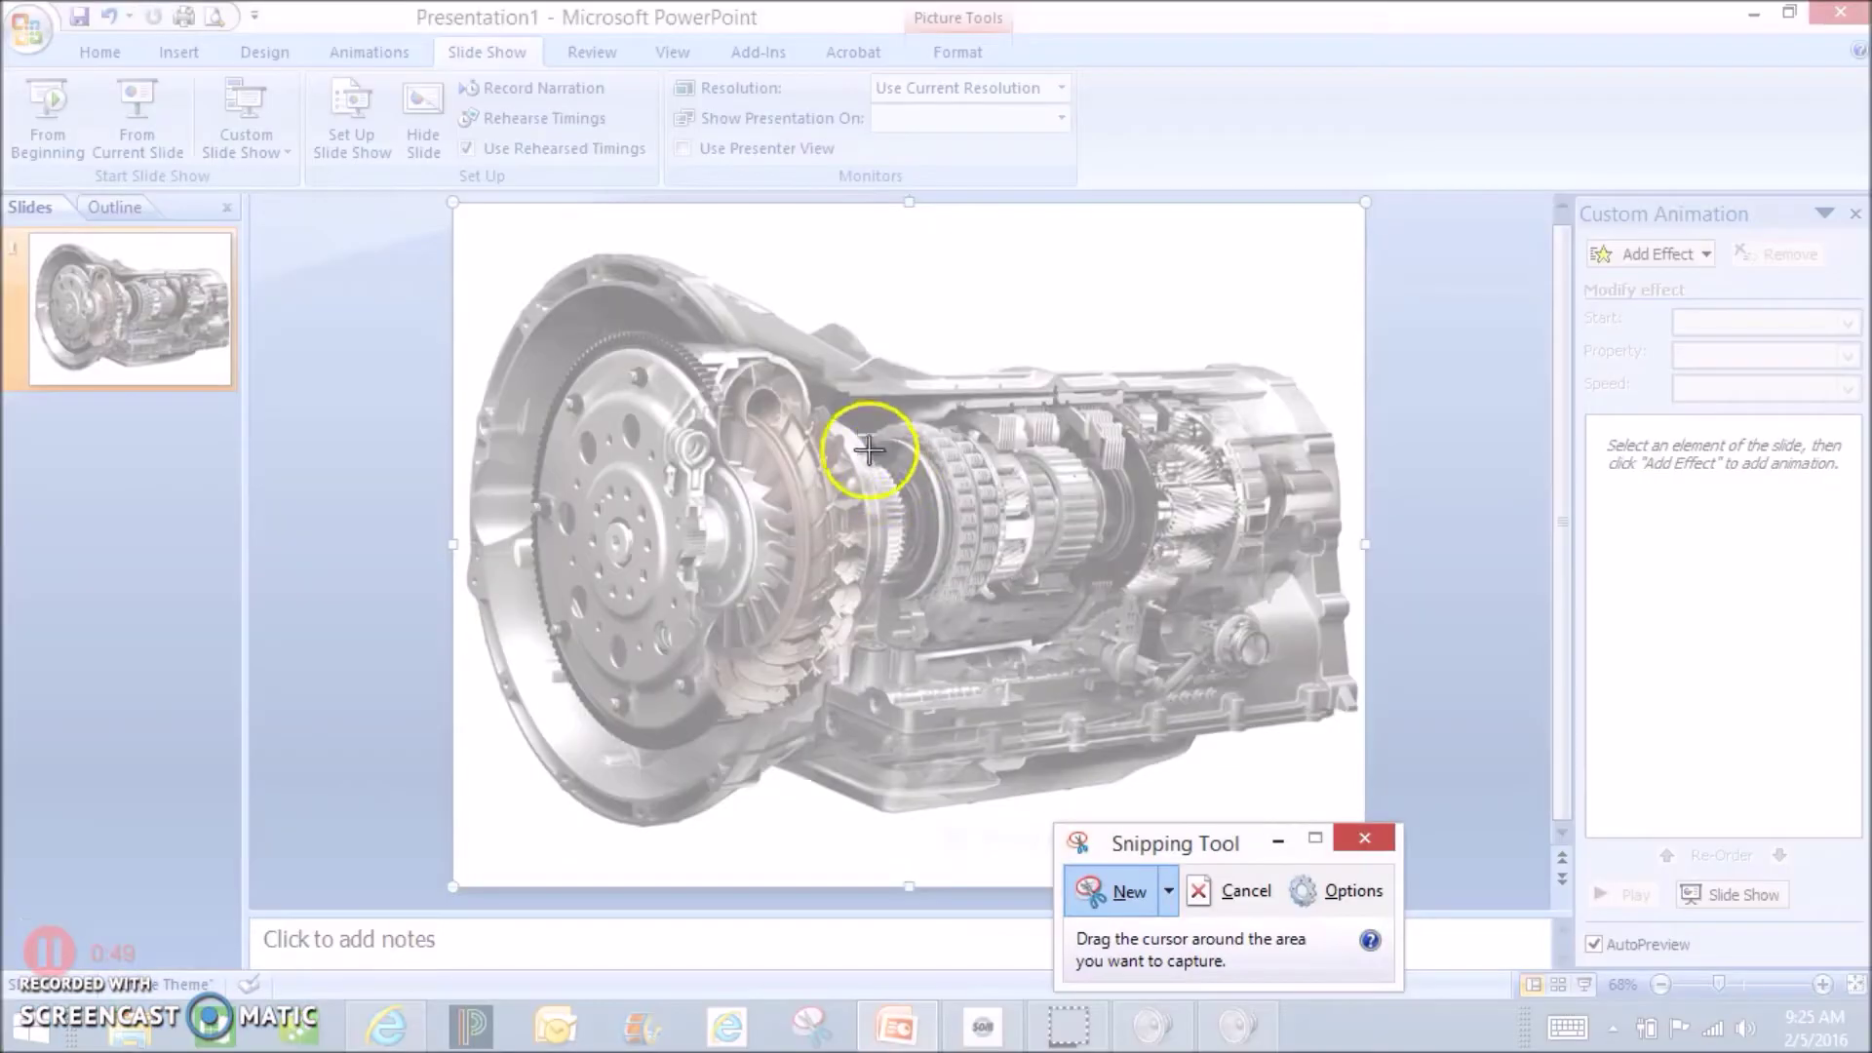
{"action": "left_click_drag", "start_coordinate": [833, 395], "coordinate": [1128, 632]}
{"action": "right_click", "coordinate": [990, 501]}
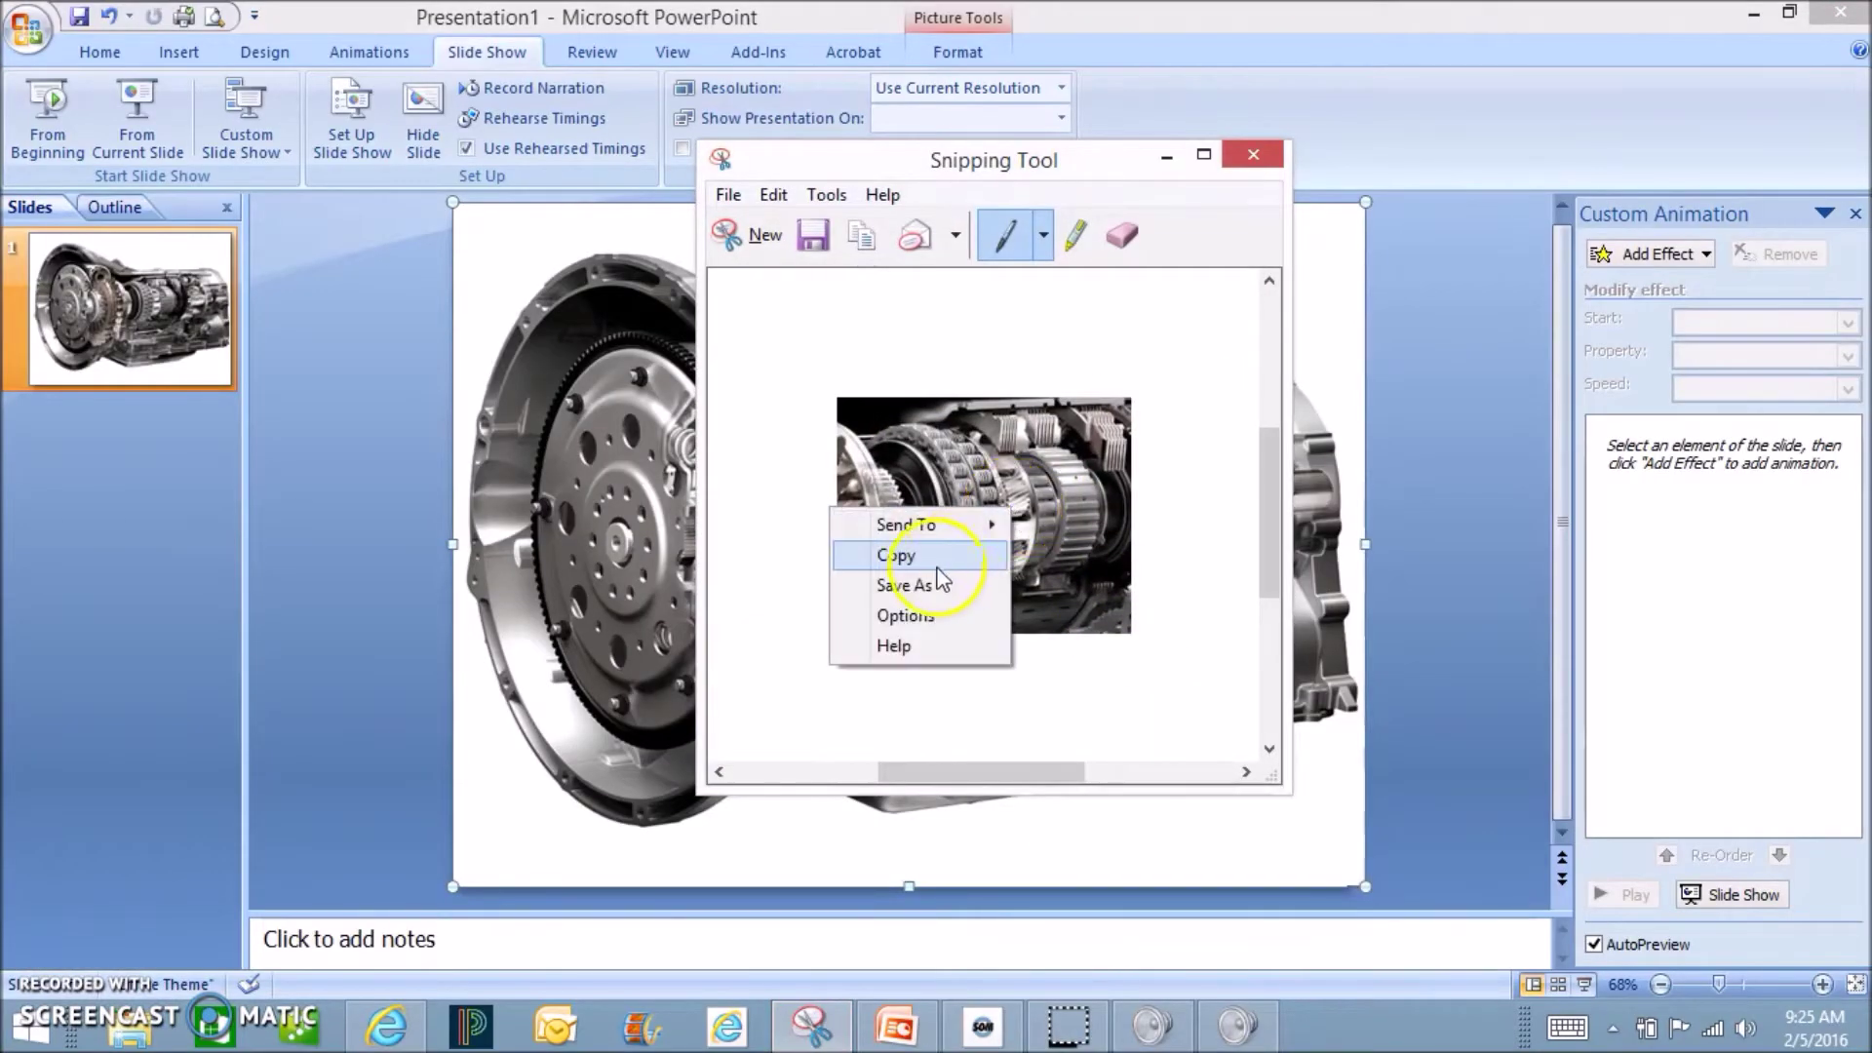
{"action": "left_click", "coordinate": [924, 560]}
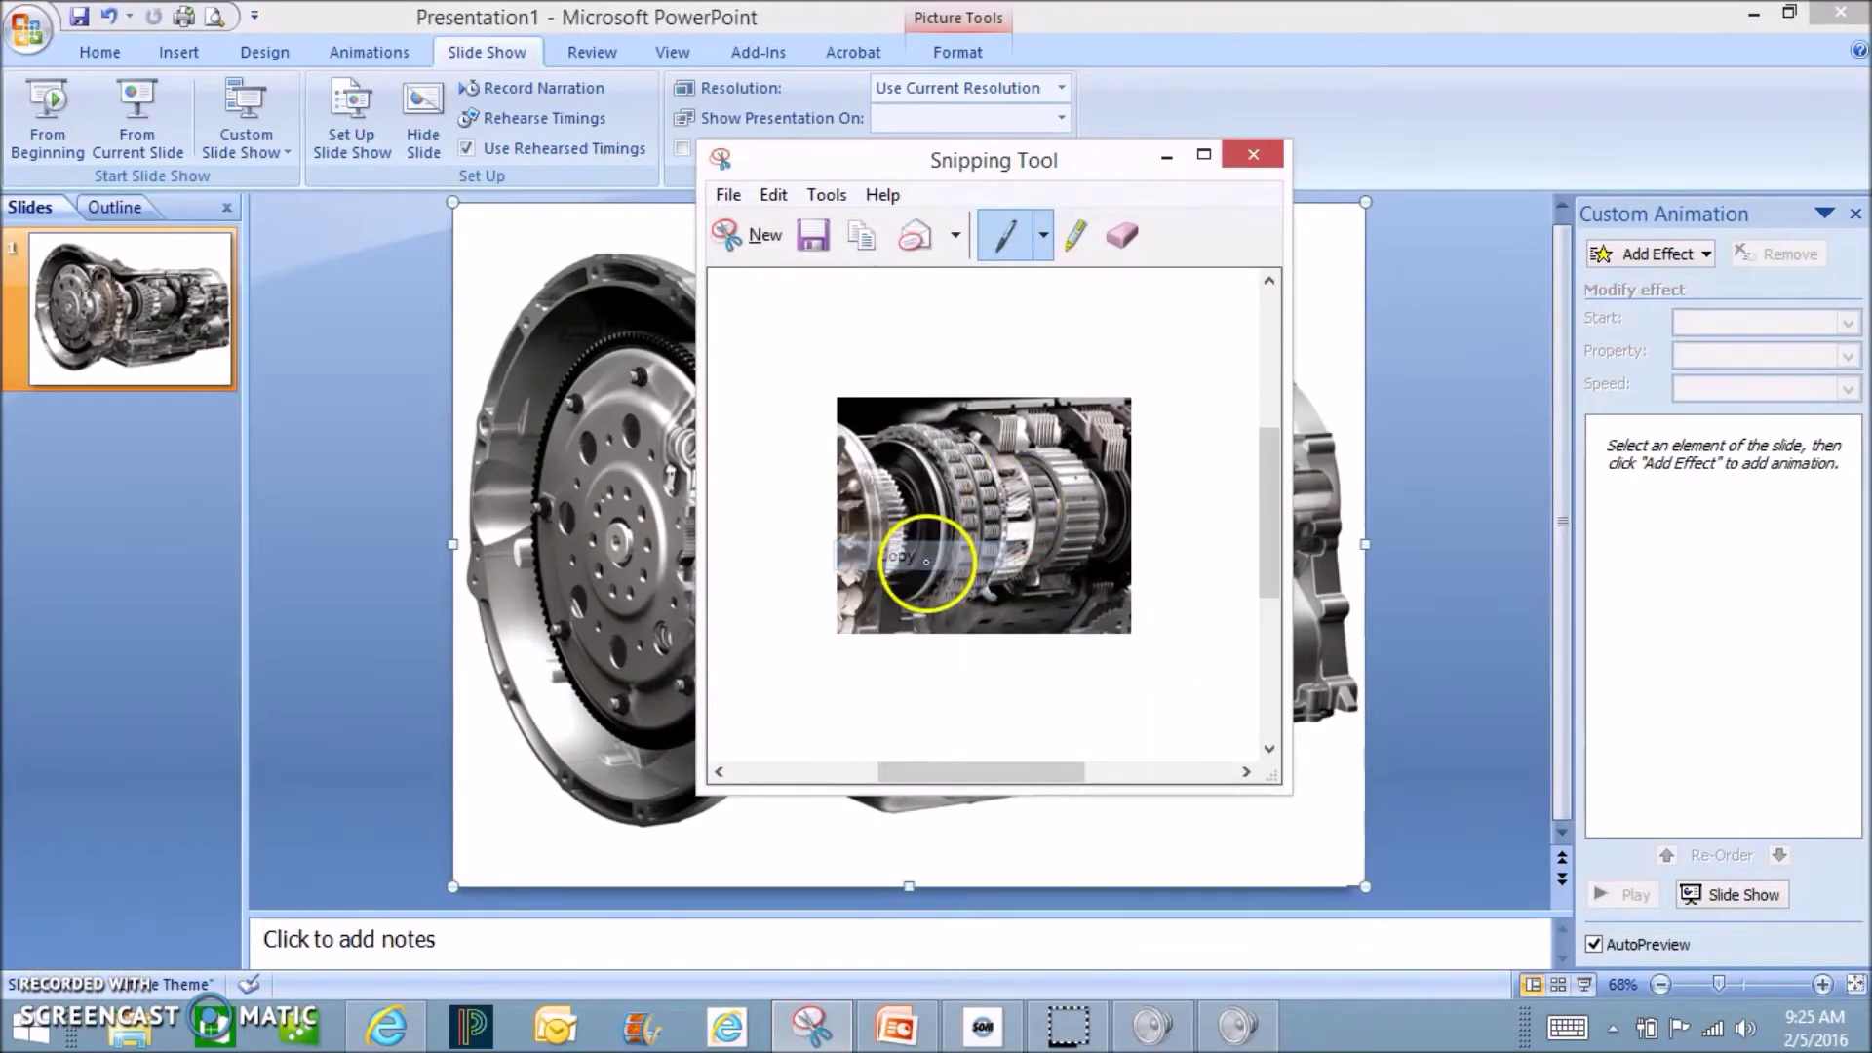
{"action": "left_click", "coordinate": [161, 458]}
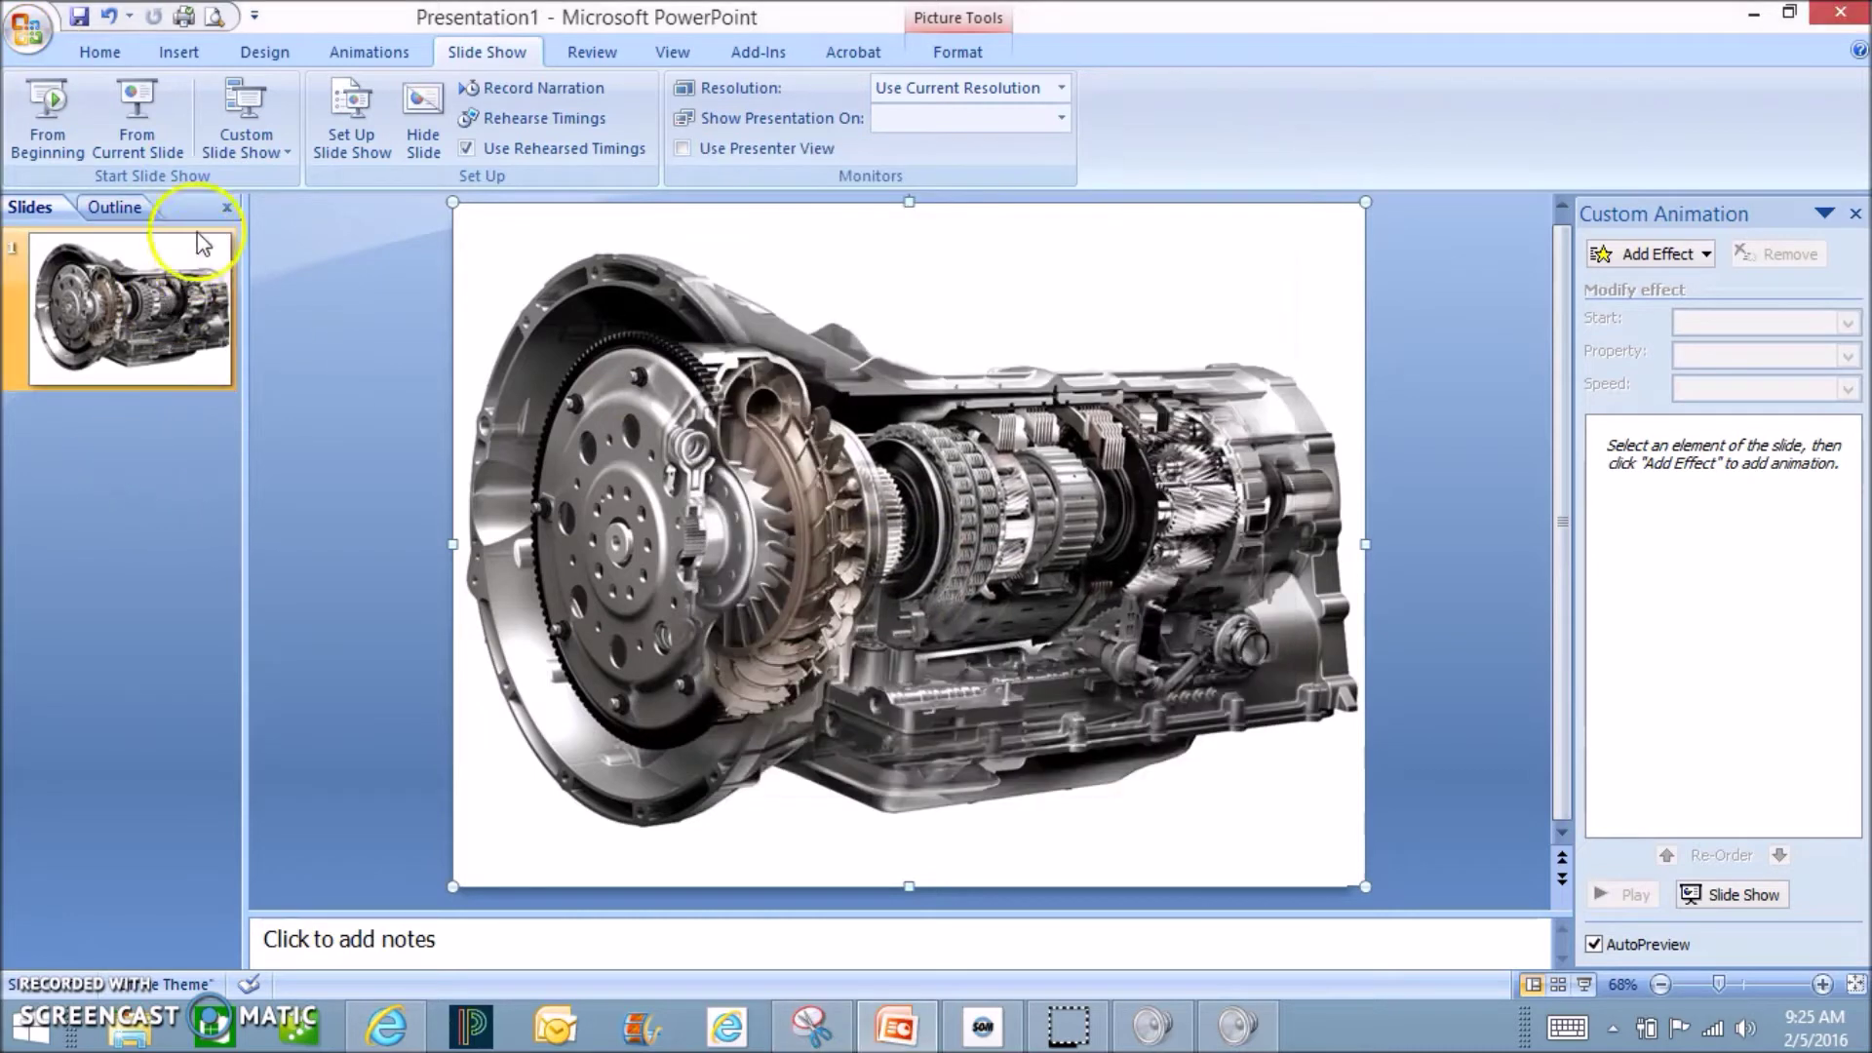
Add a blank second slide, paste the gear close-up onto it and enlarge it
{"action": "left_click", "coordinate": [98, 54]}
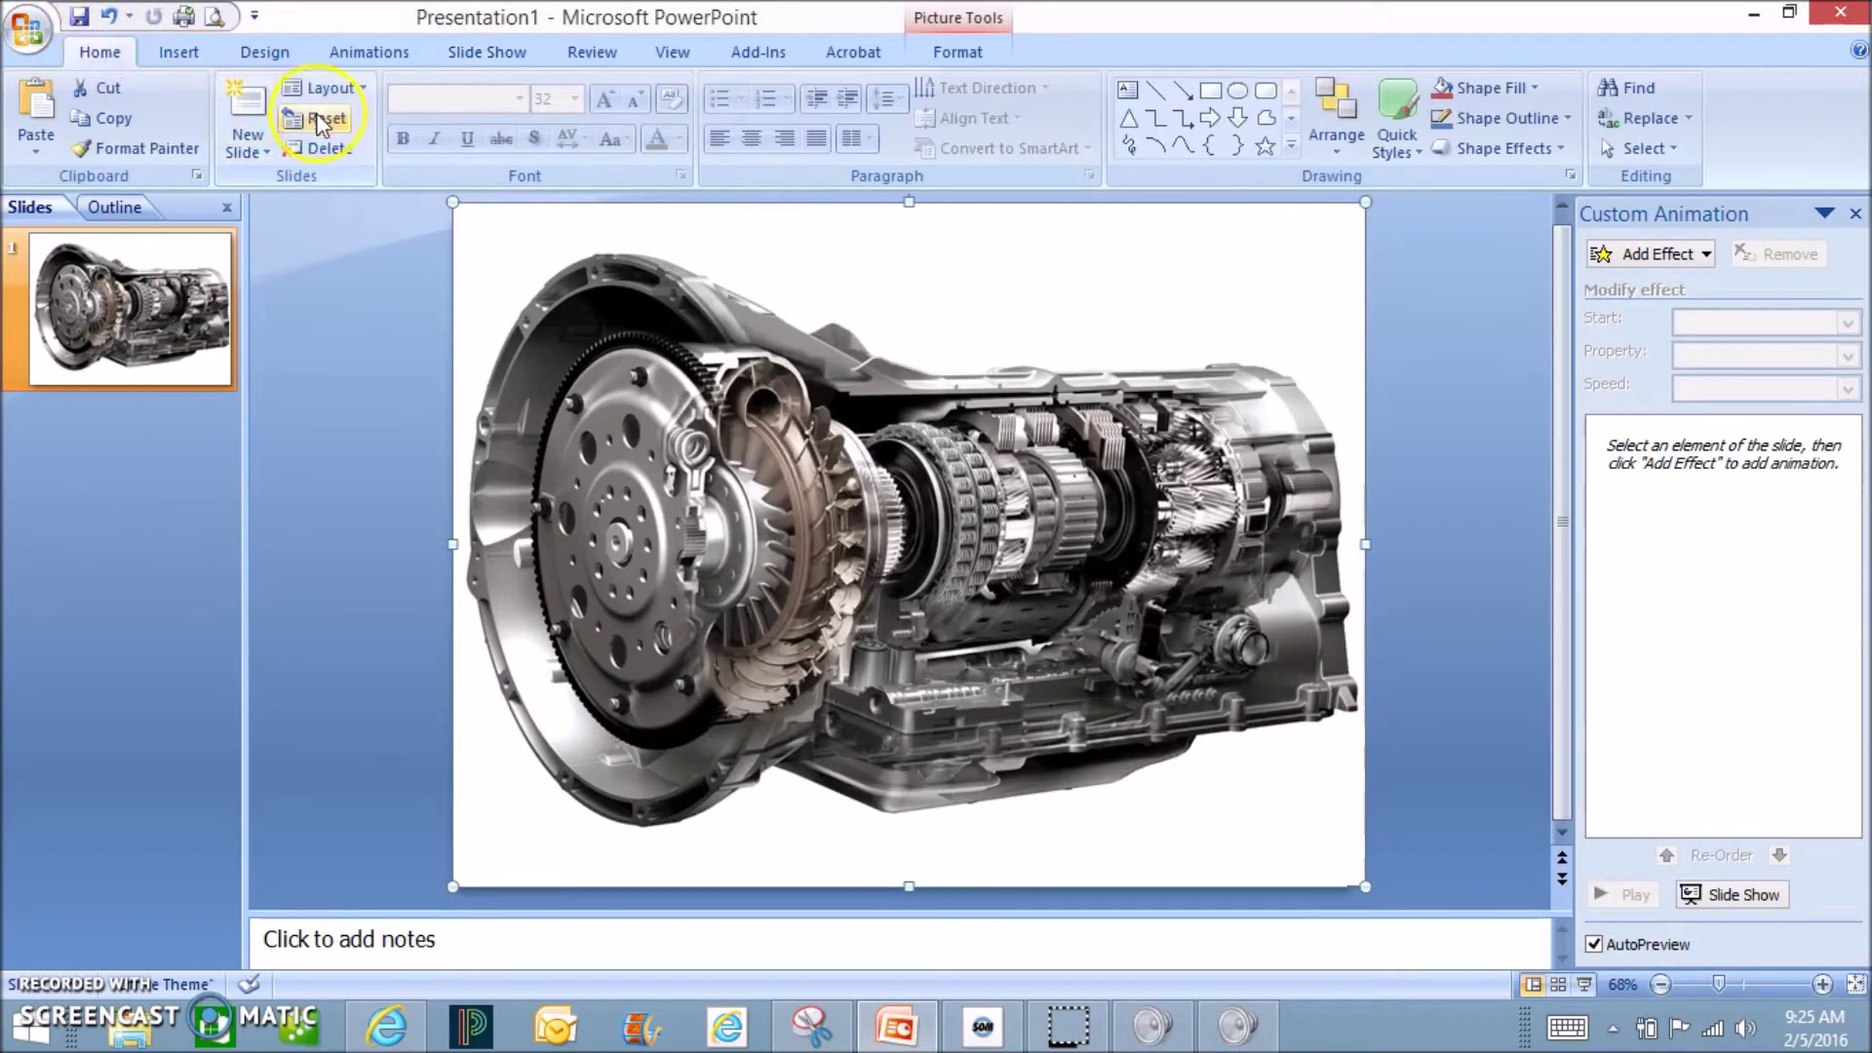
{"action": "left_click", "coordinate": [268, 156]}
{"action": "left_click", "coordinate": [96, 546]}
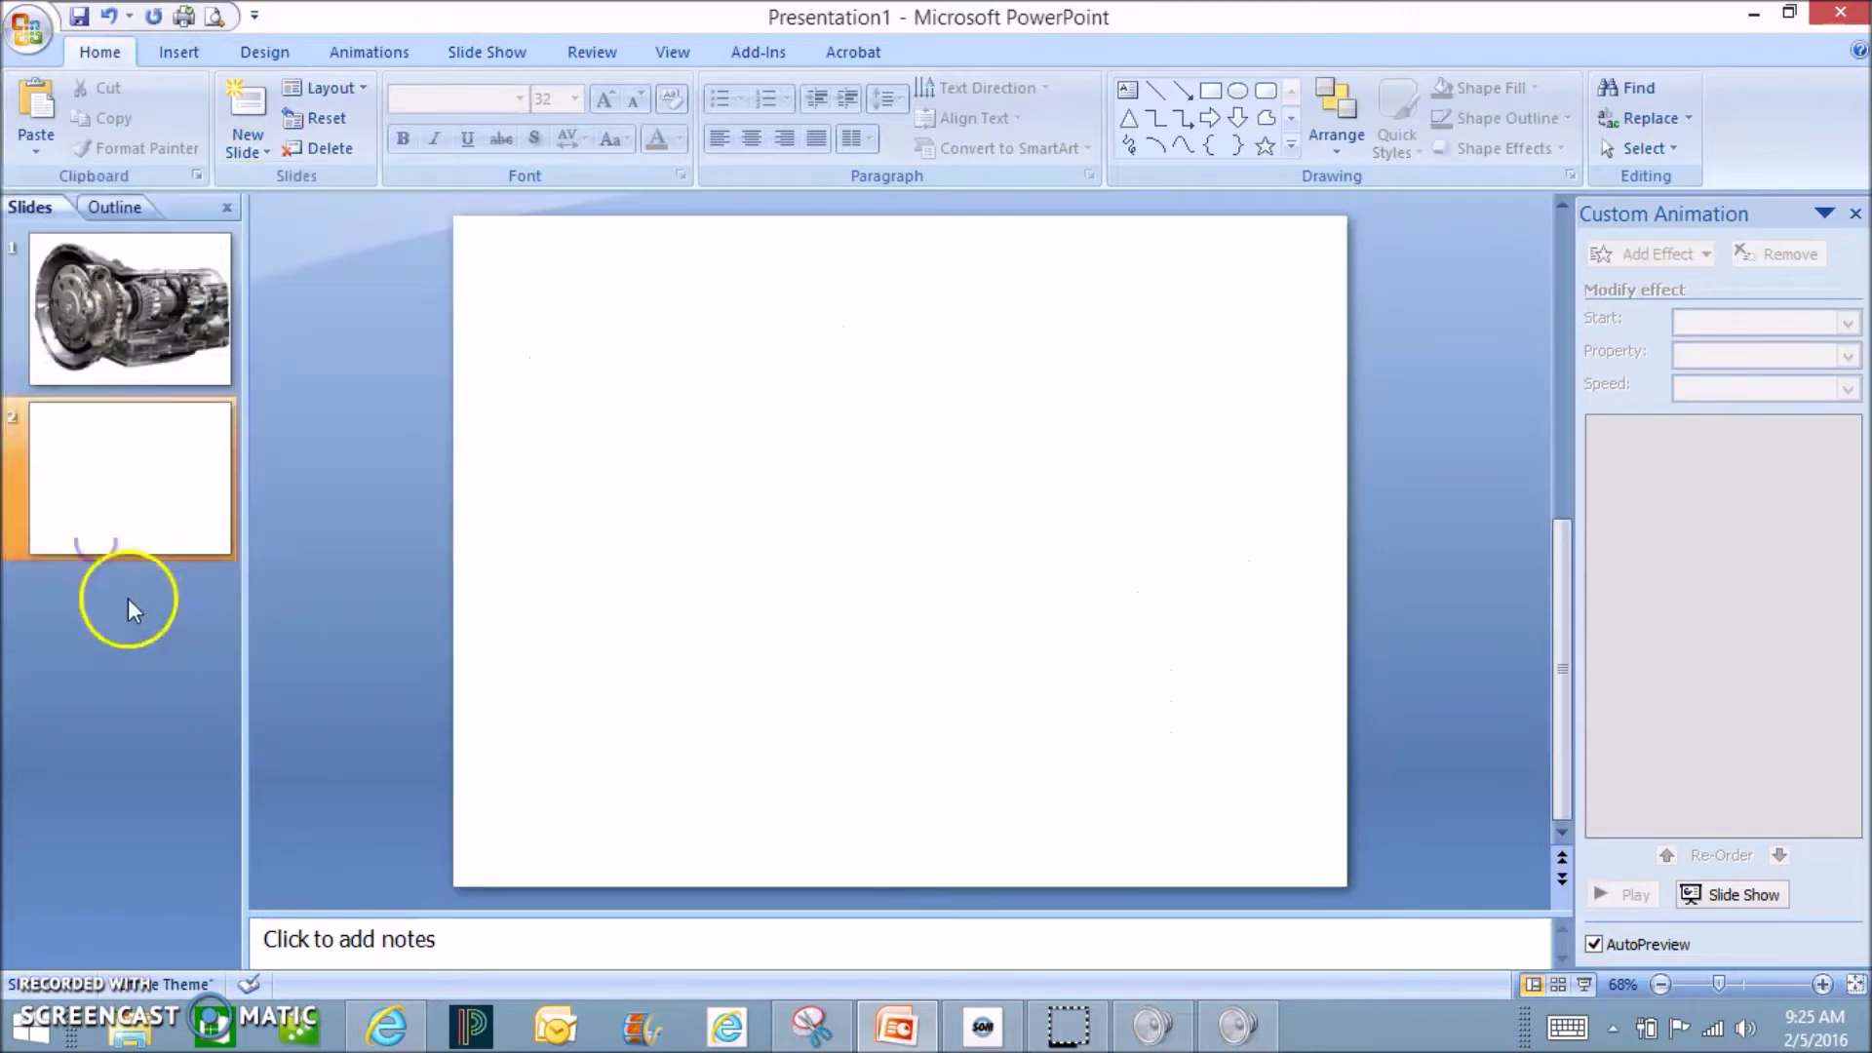
{"action": "right_click", "coordinate": [675, 492]}
{"action": "left_click", "coordinate": [605, 568]}
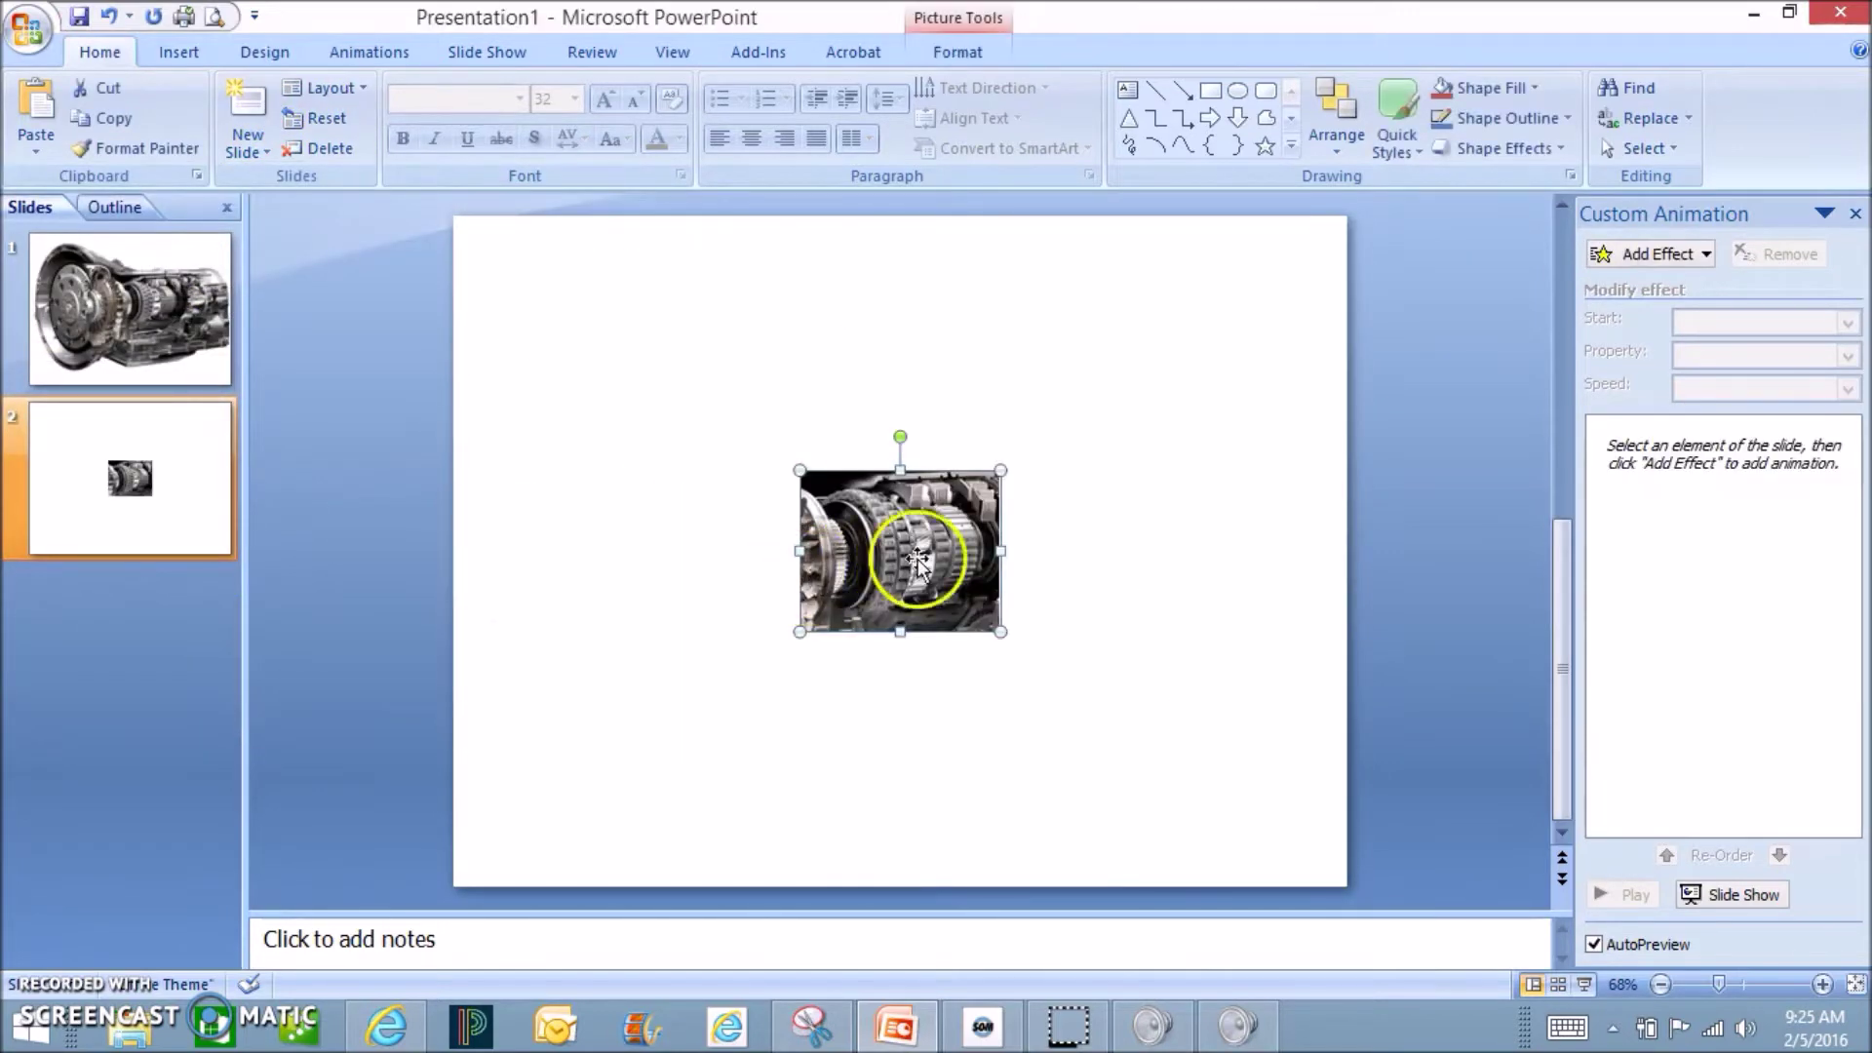
{"action": "left_click_drag", "start_coordinate": [998, 468], "coordinate": [1176, 328]}
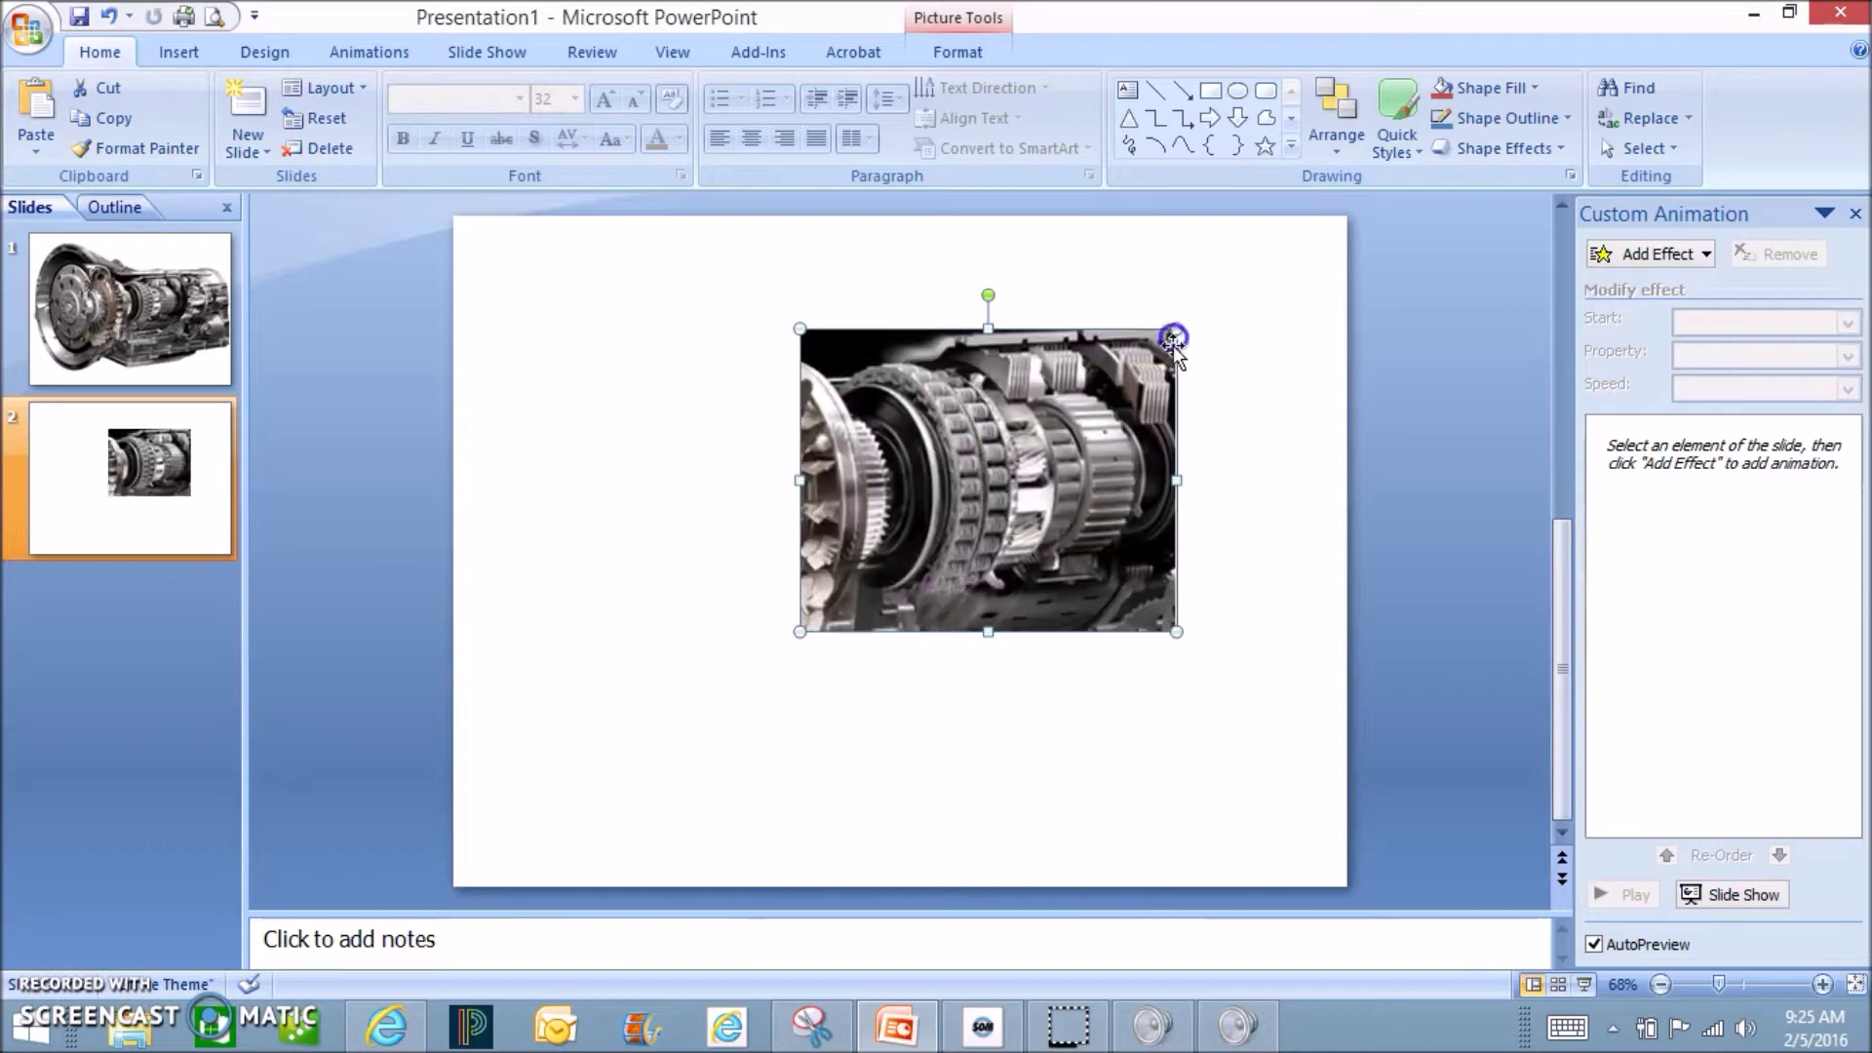
{"action": "left_click_drag", "start_coordinate": [799, 631], "coordinate": [722, 693]}
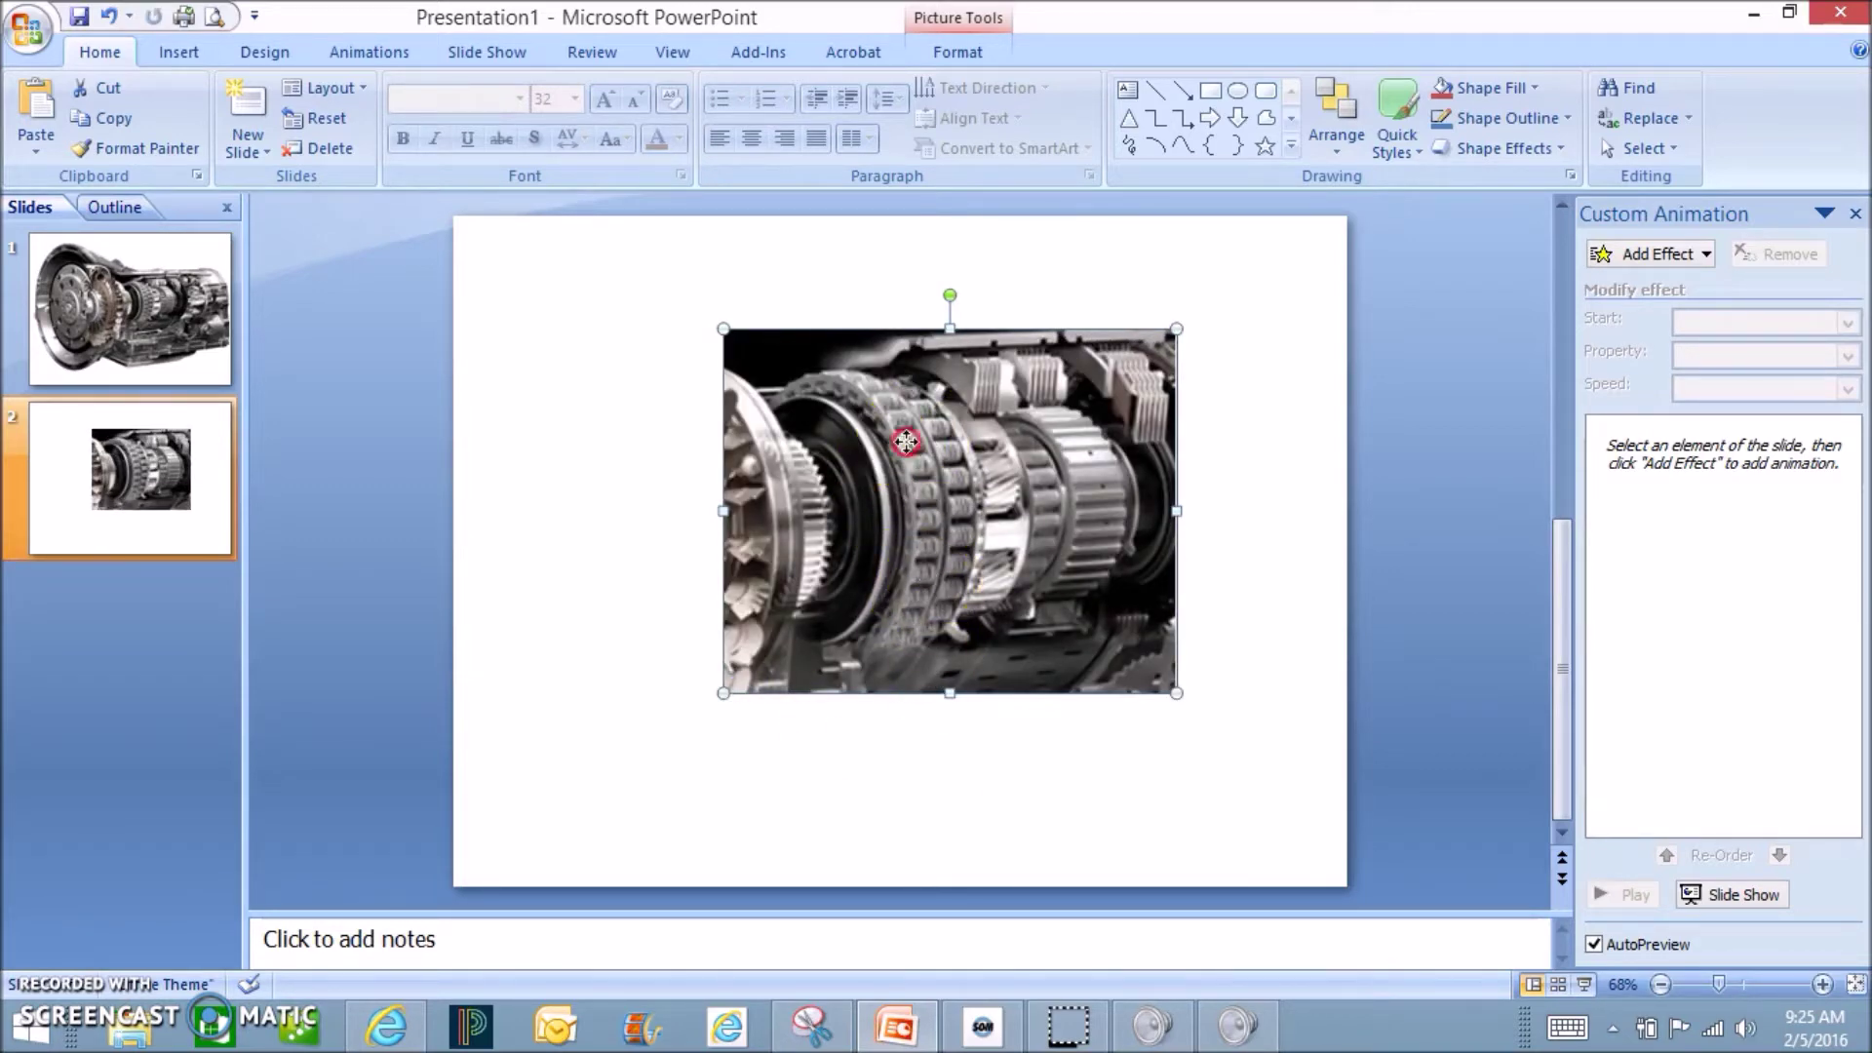
Copy the enlarged gear picture, delete it from slide 2, and return to slide 1
{"action": "right_click", "coordinate": [902, 441]}
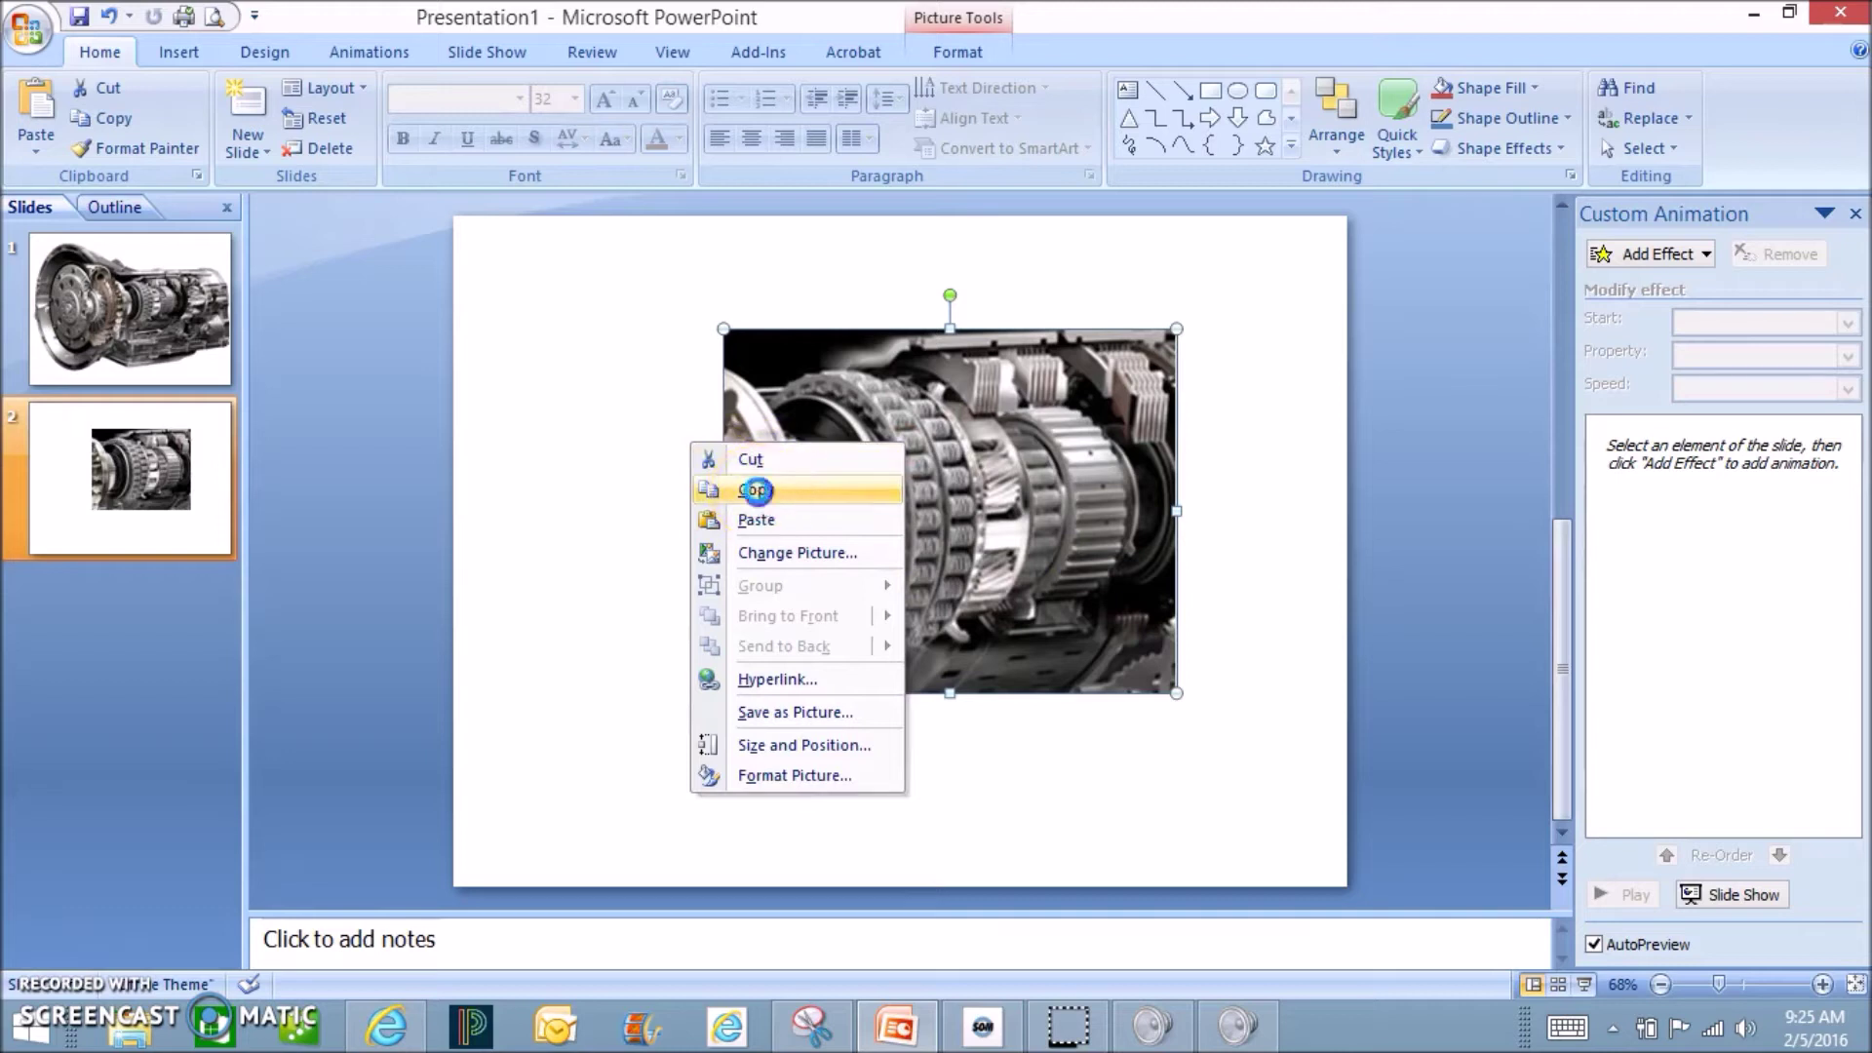
{"action": "left_click", "coordinate": [758, 490]}
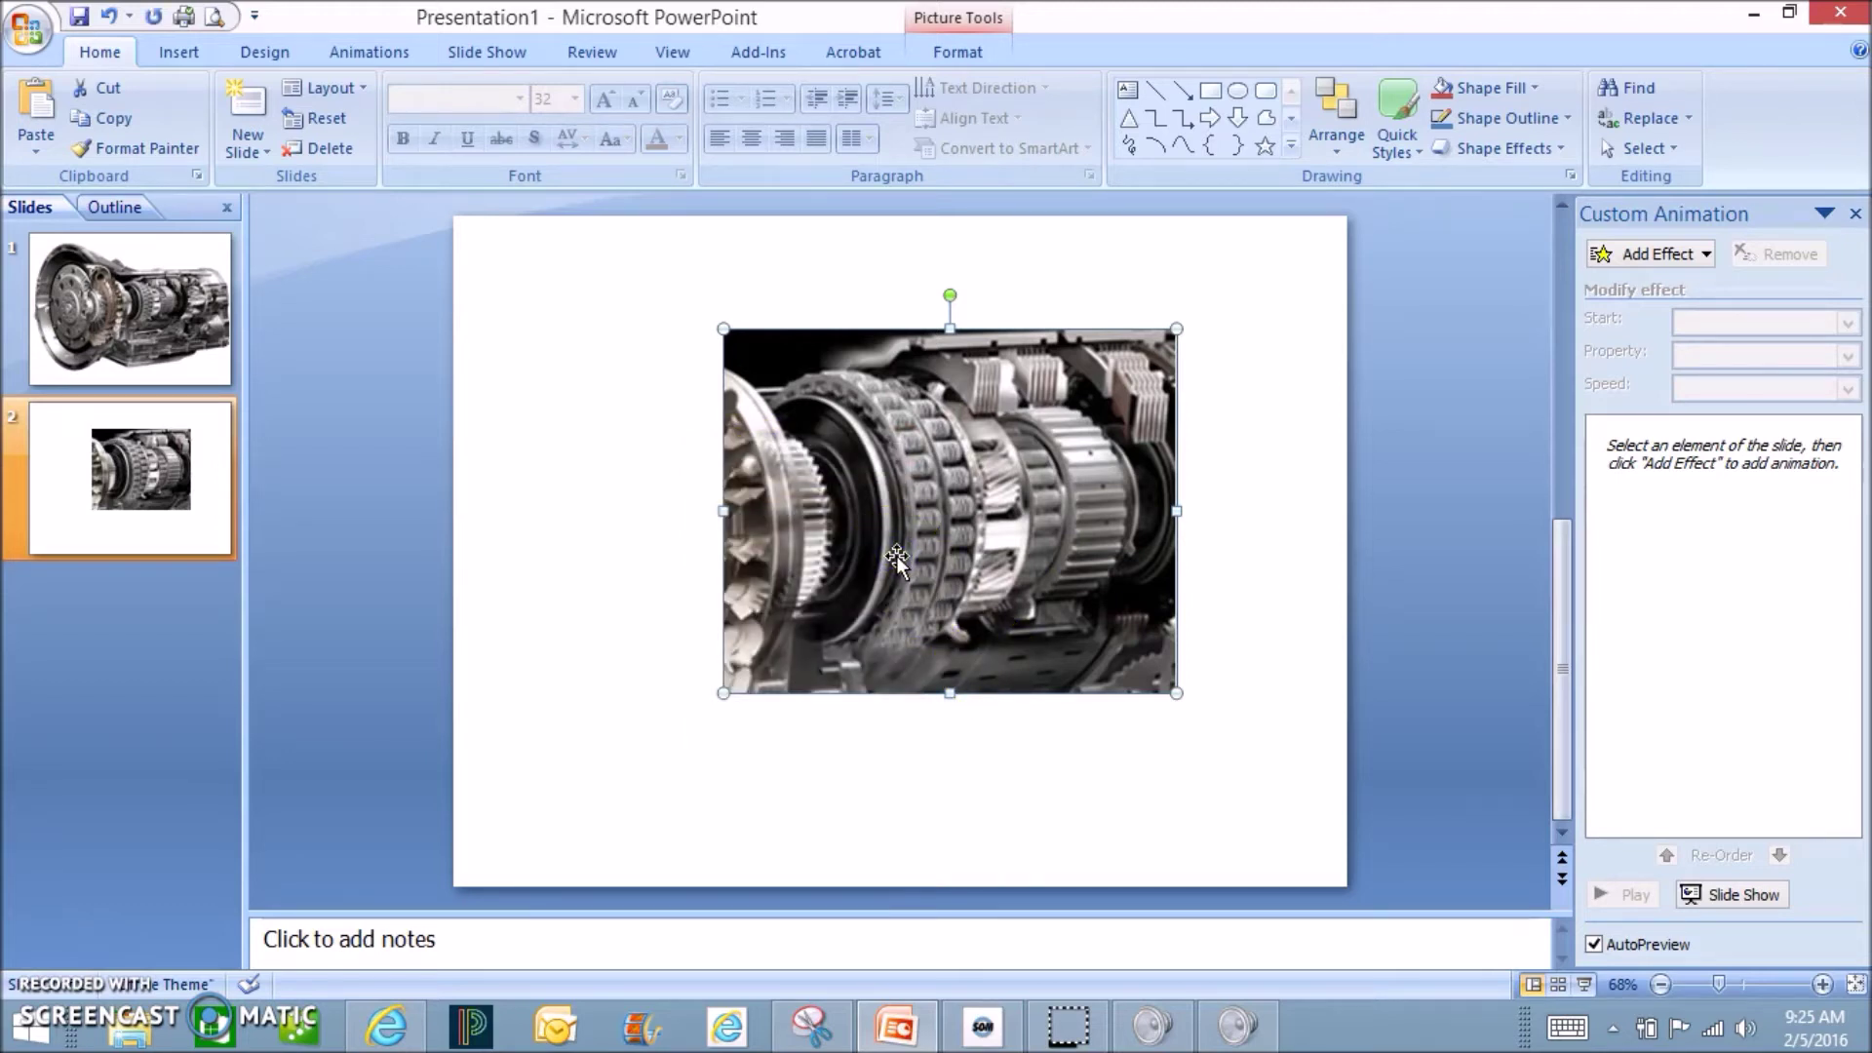
{"action": "key", "text": "Delete"}
{"action": "left_click", "coordinate": [201, 355]}
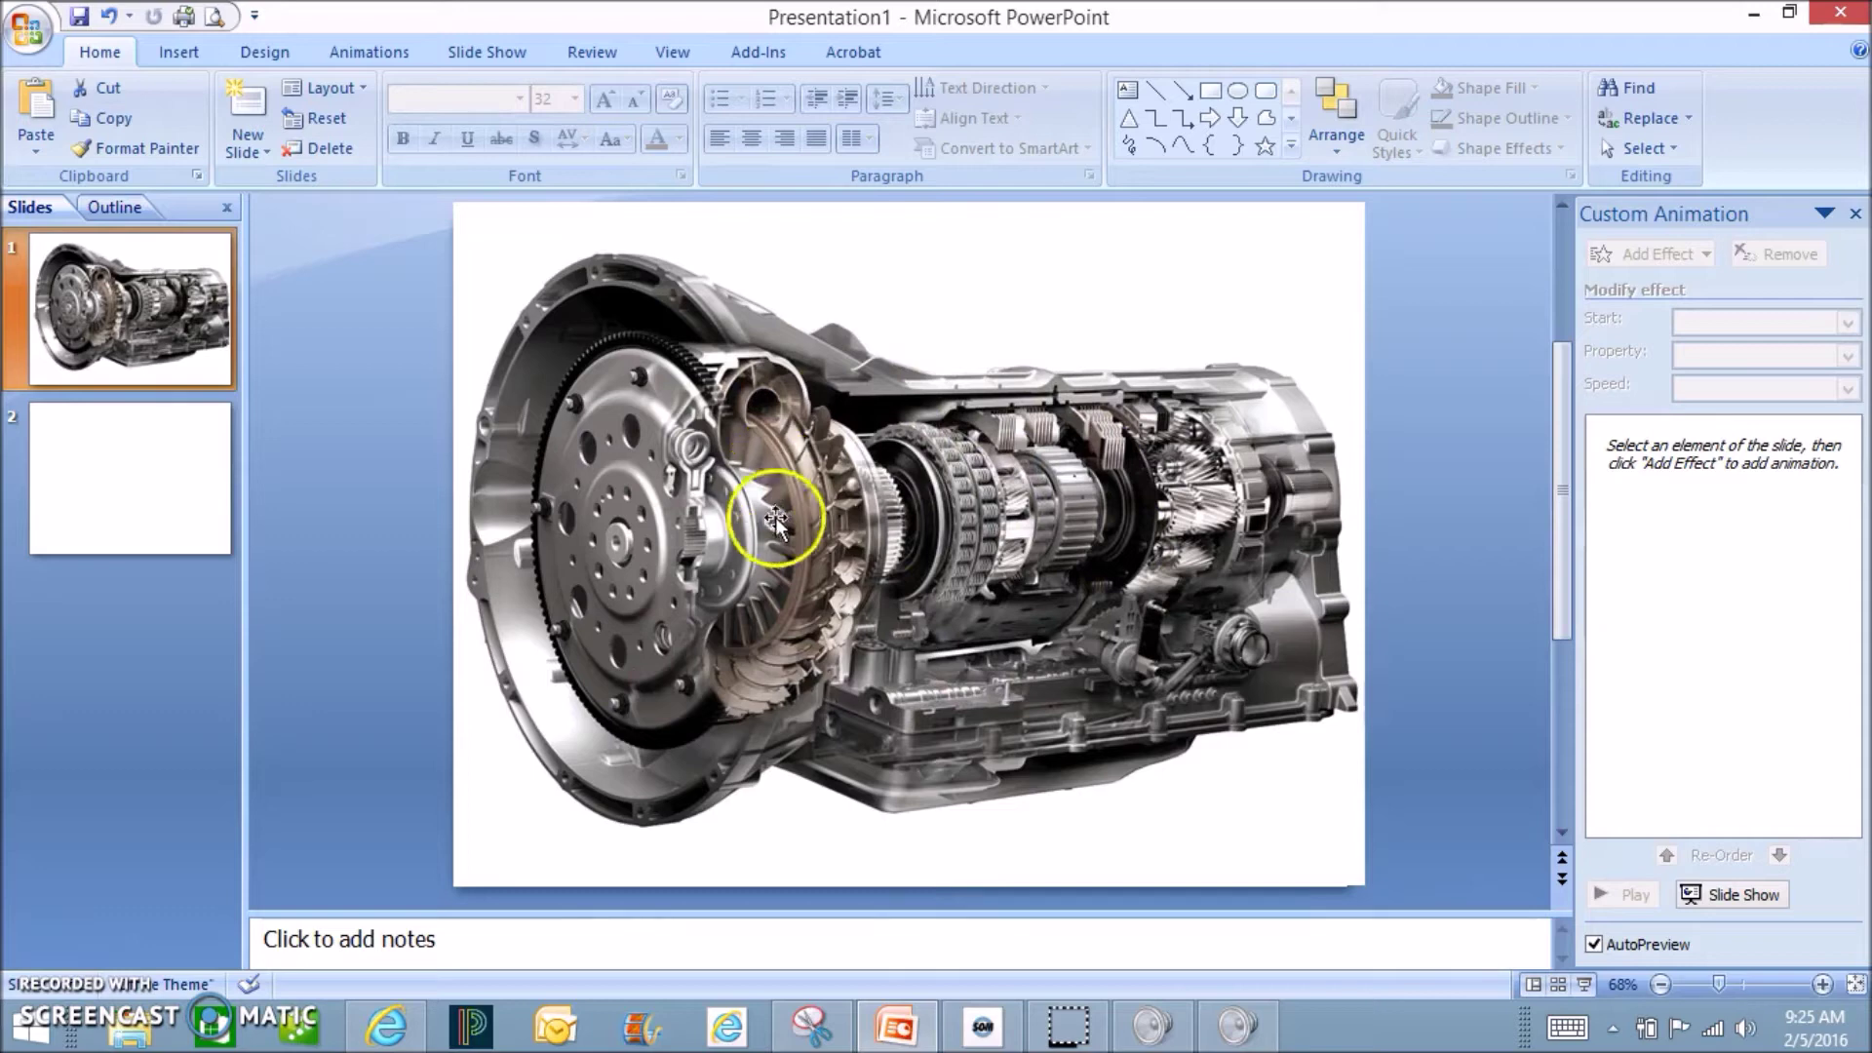
Nudge the transmission picture into place and open the Custom Animation pane from the Animations tab
{"action": "left_click_drag", "start_coordinate": [817, 563], "coordinate": [843, 535]}
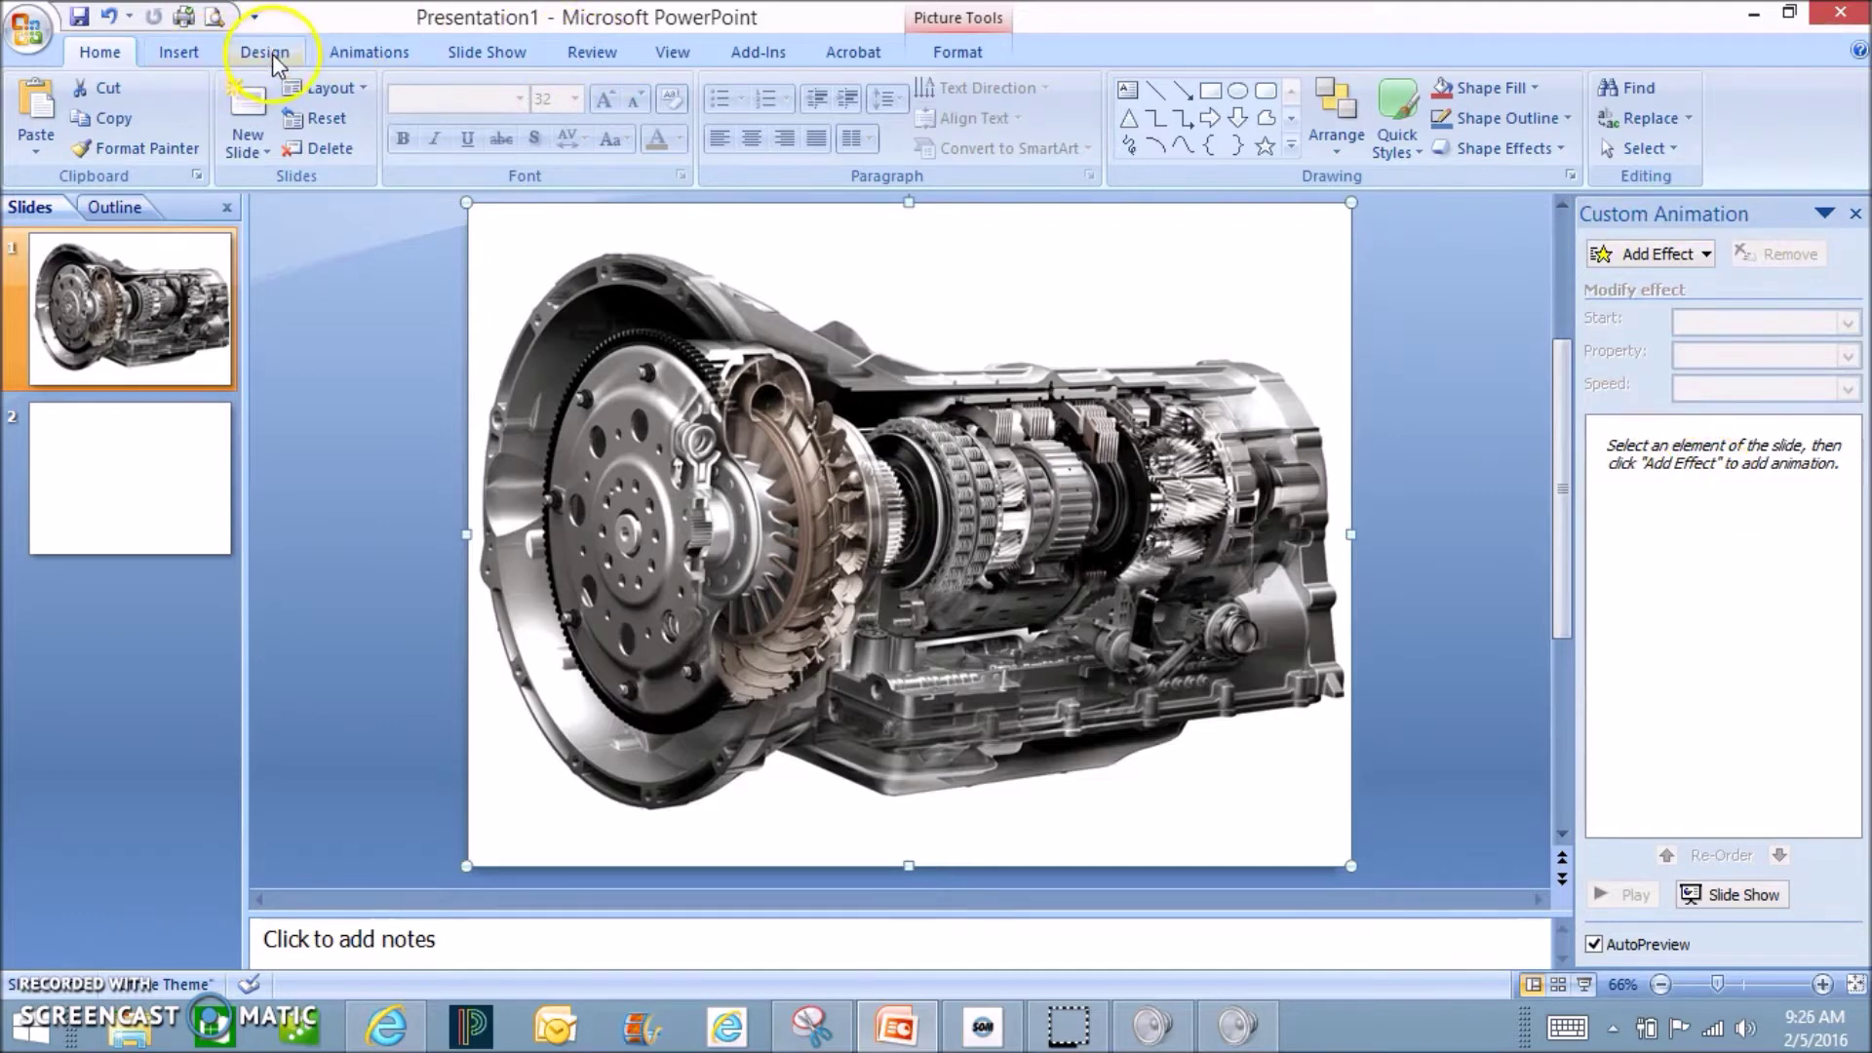
{"action": "left_click", "coordinate": [366, 52]}
{"action": "left_click", "coordinate": [303, 98]}
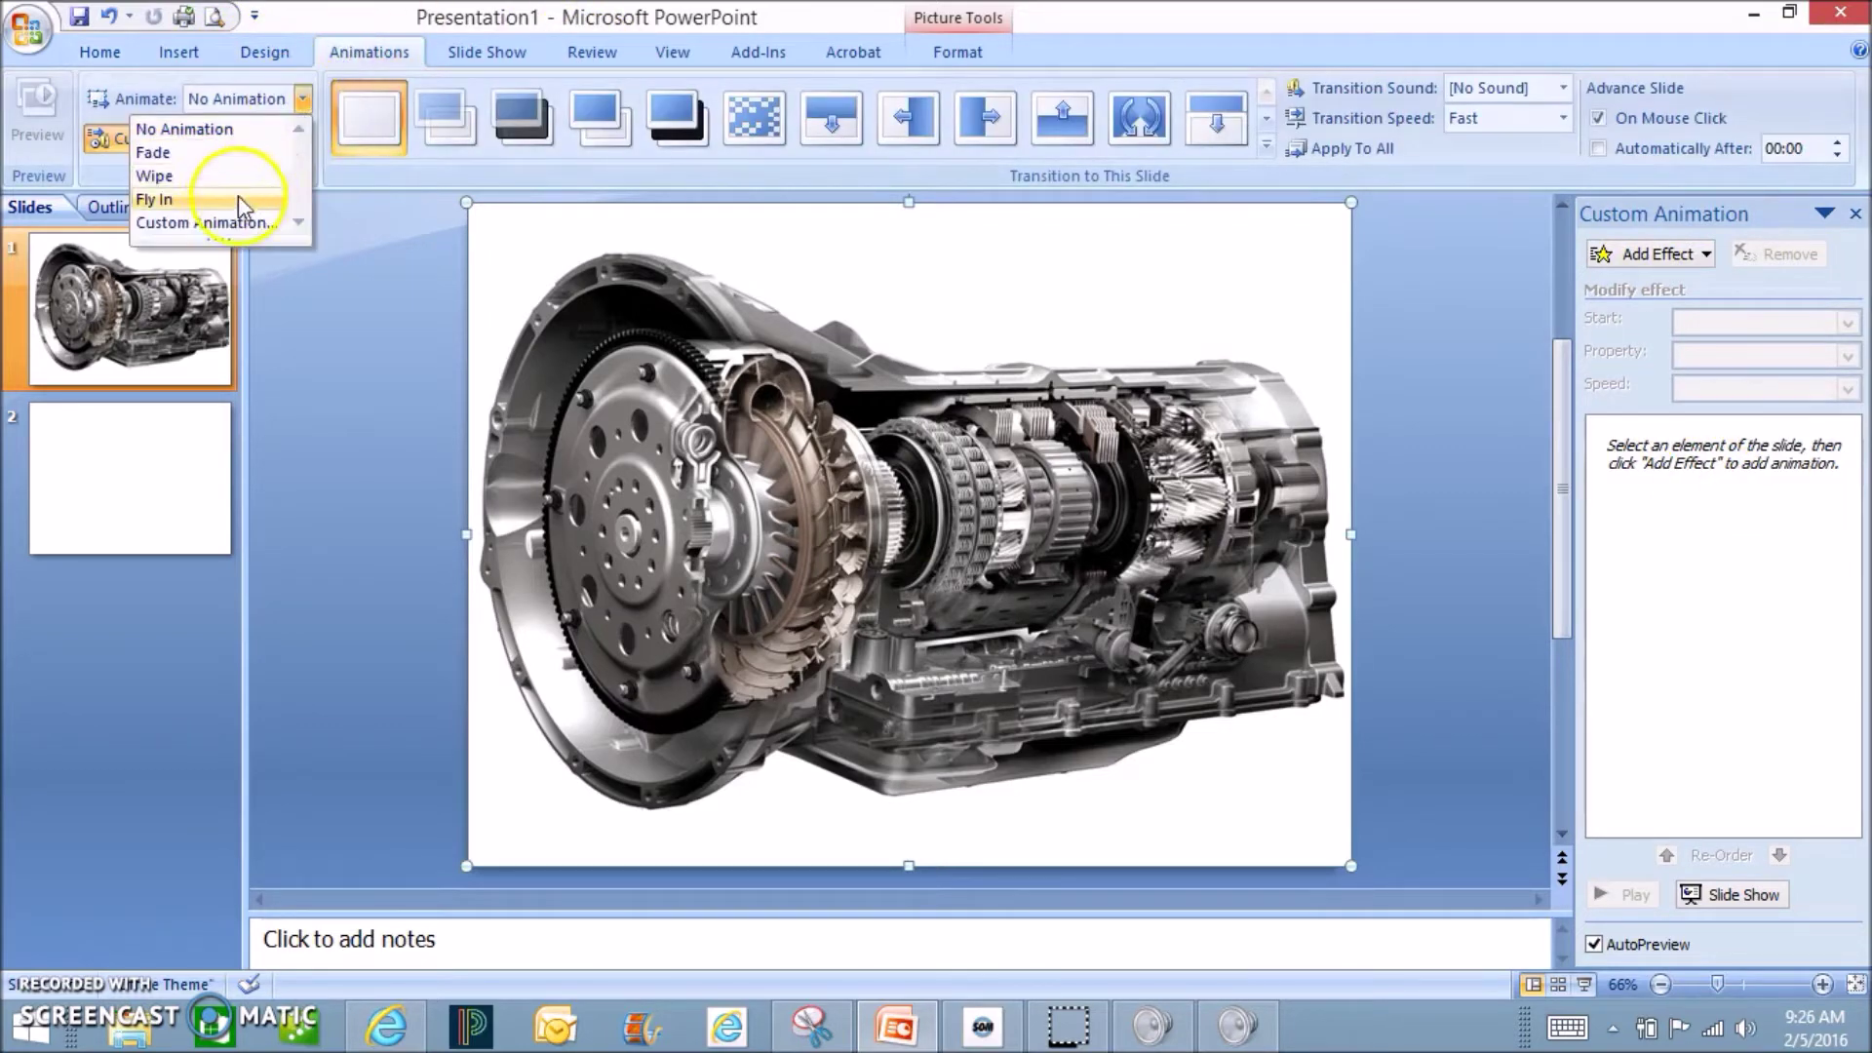
{"action": "left_click", "coordinate": [226, 222]}
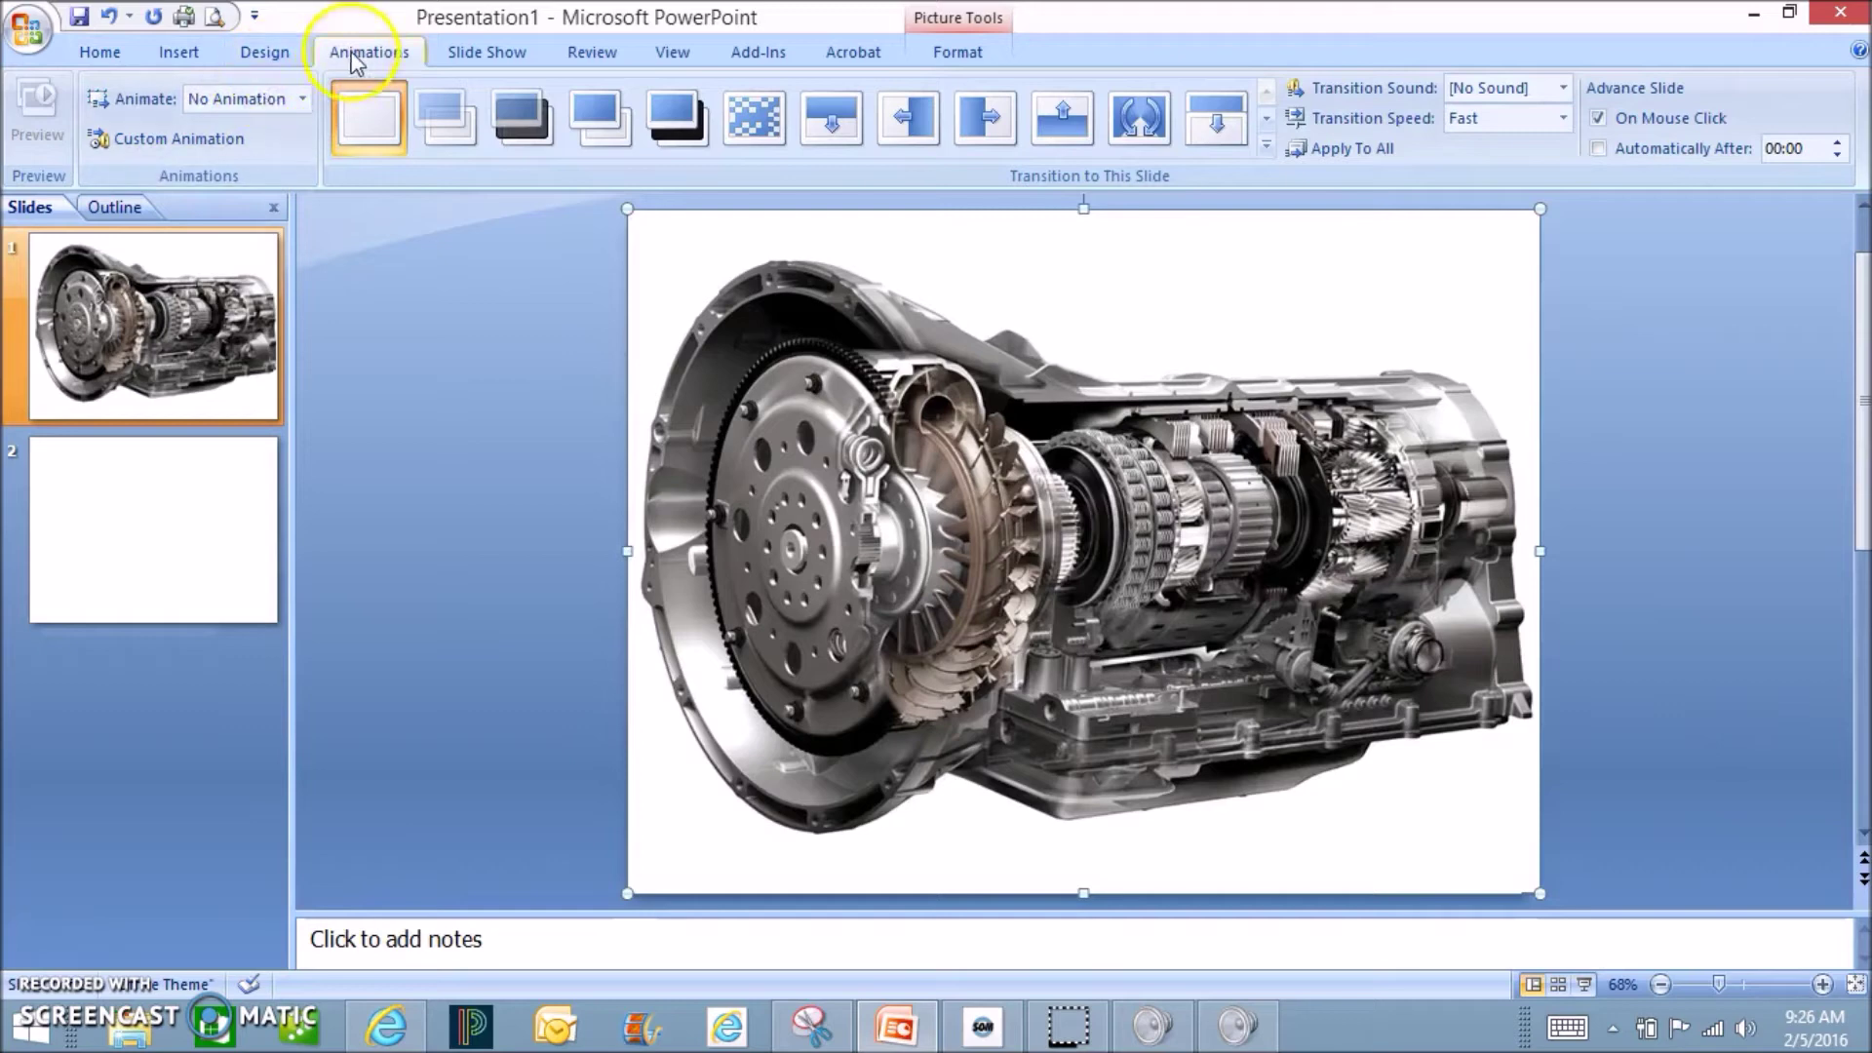
{"action": "left_click", "coordinate": [303, 98]}
{"action": "left_click", "coordinate": [226, 223]}
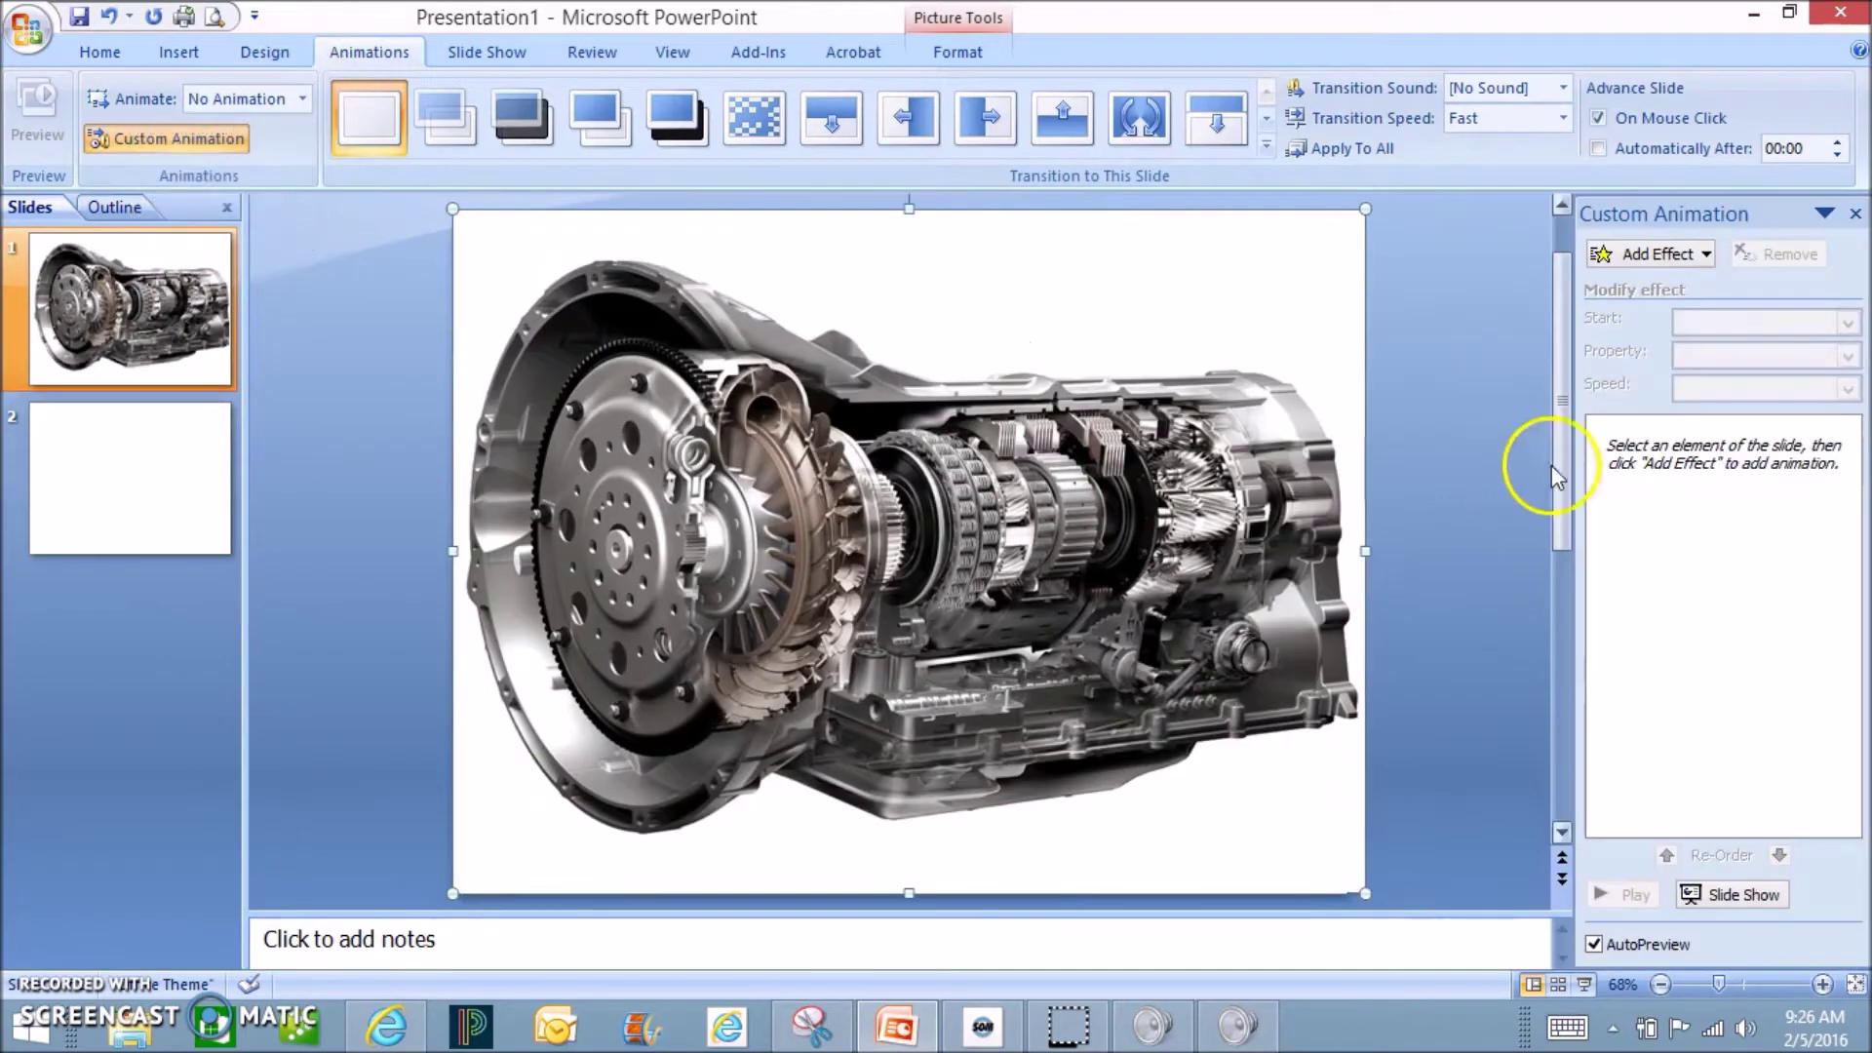
Add a Grow/Shrink emphasis to the transmission picture with size Tiny (25%)
{"action": "left_click", "coordinate": [1008, 491]}
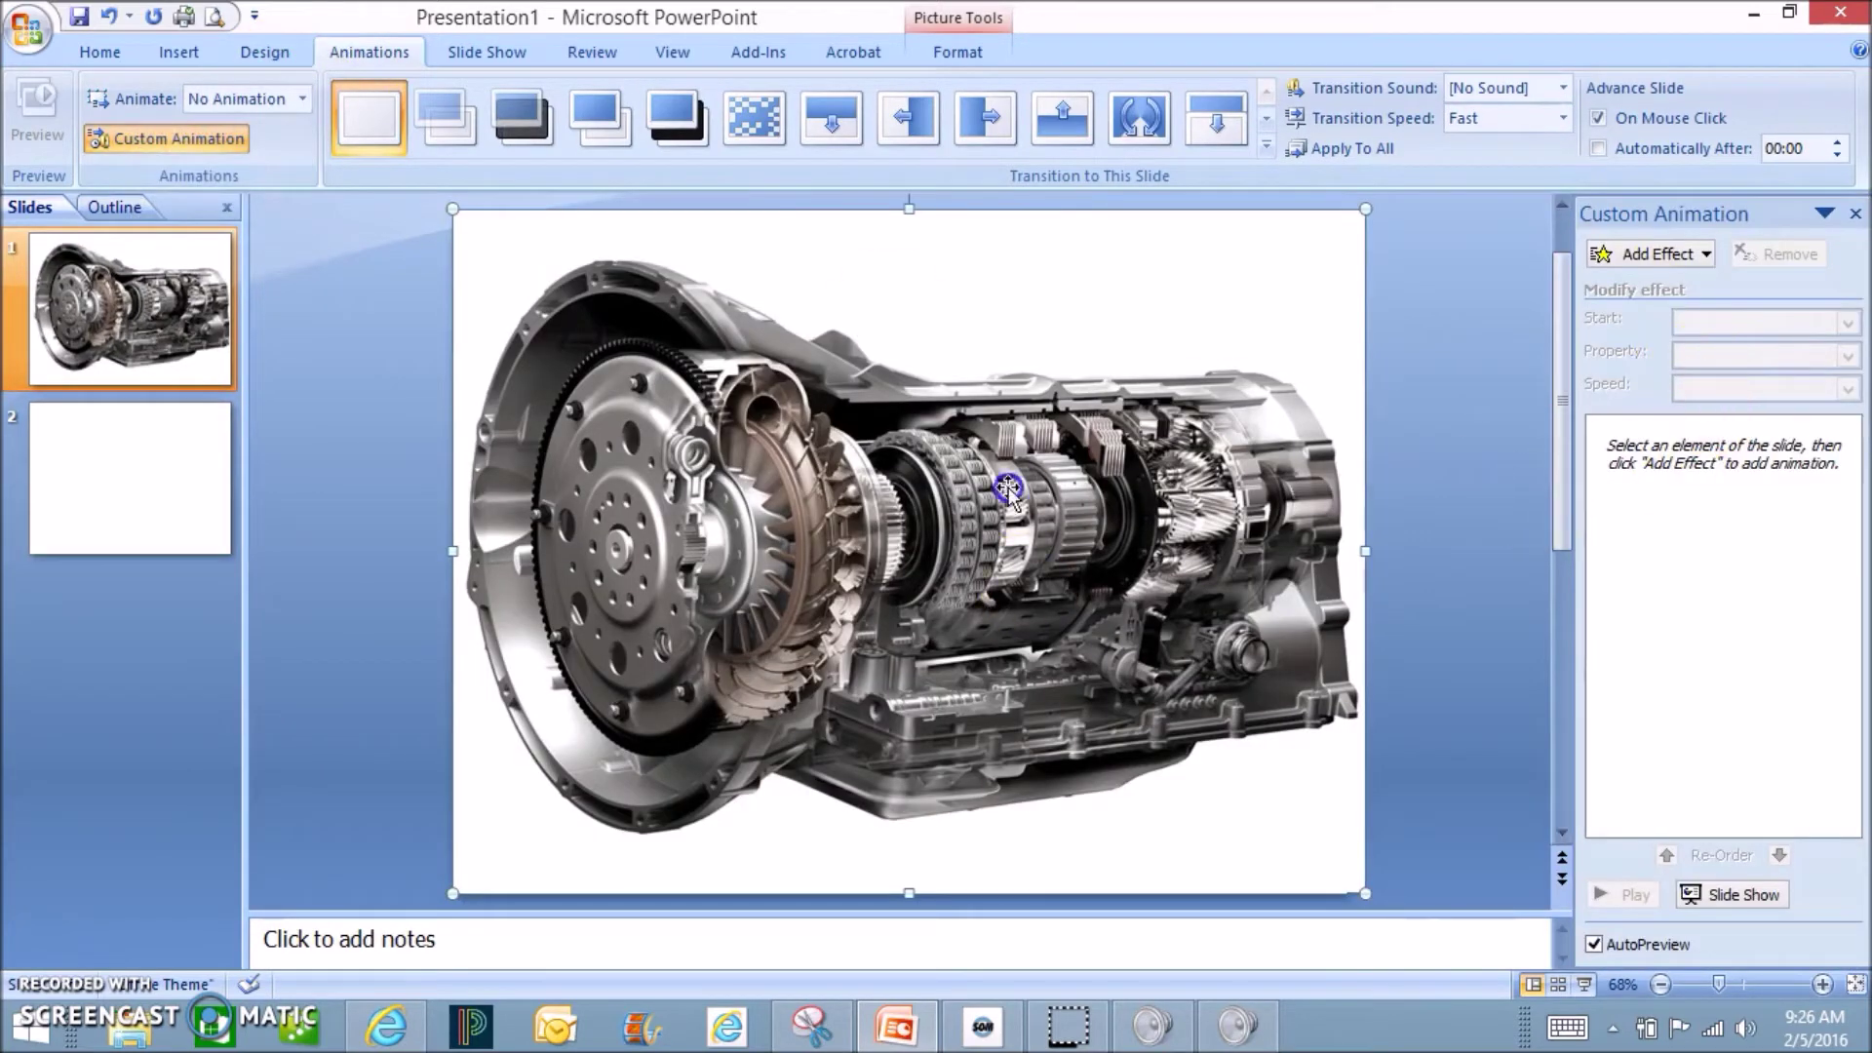
{"action": "left_click", "coordinate": [1706, 255]}
{"action": "mouse_move", "coordinate": [1698, 286]}
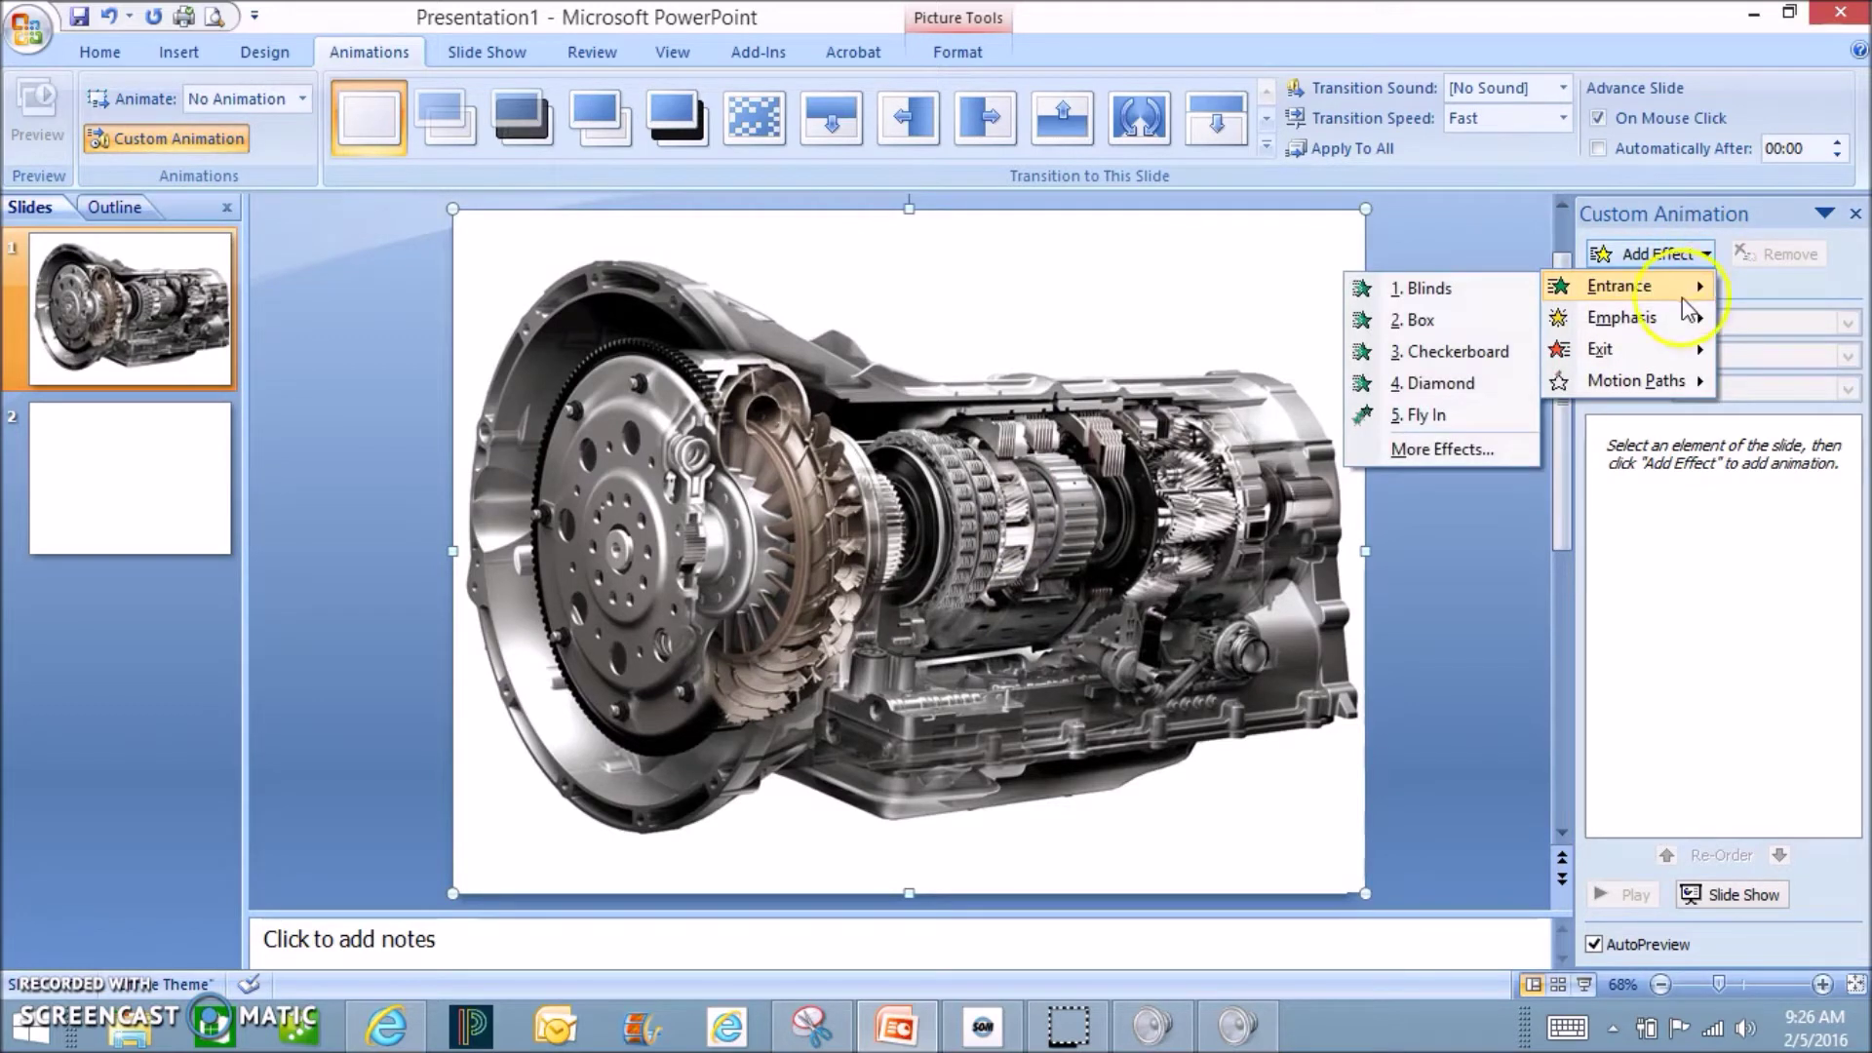
{"action": "mouse_move", "coordinate": [1647, 317]}
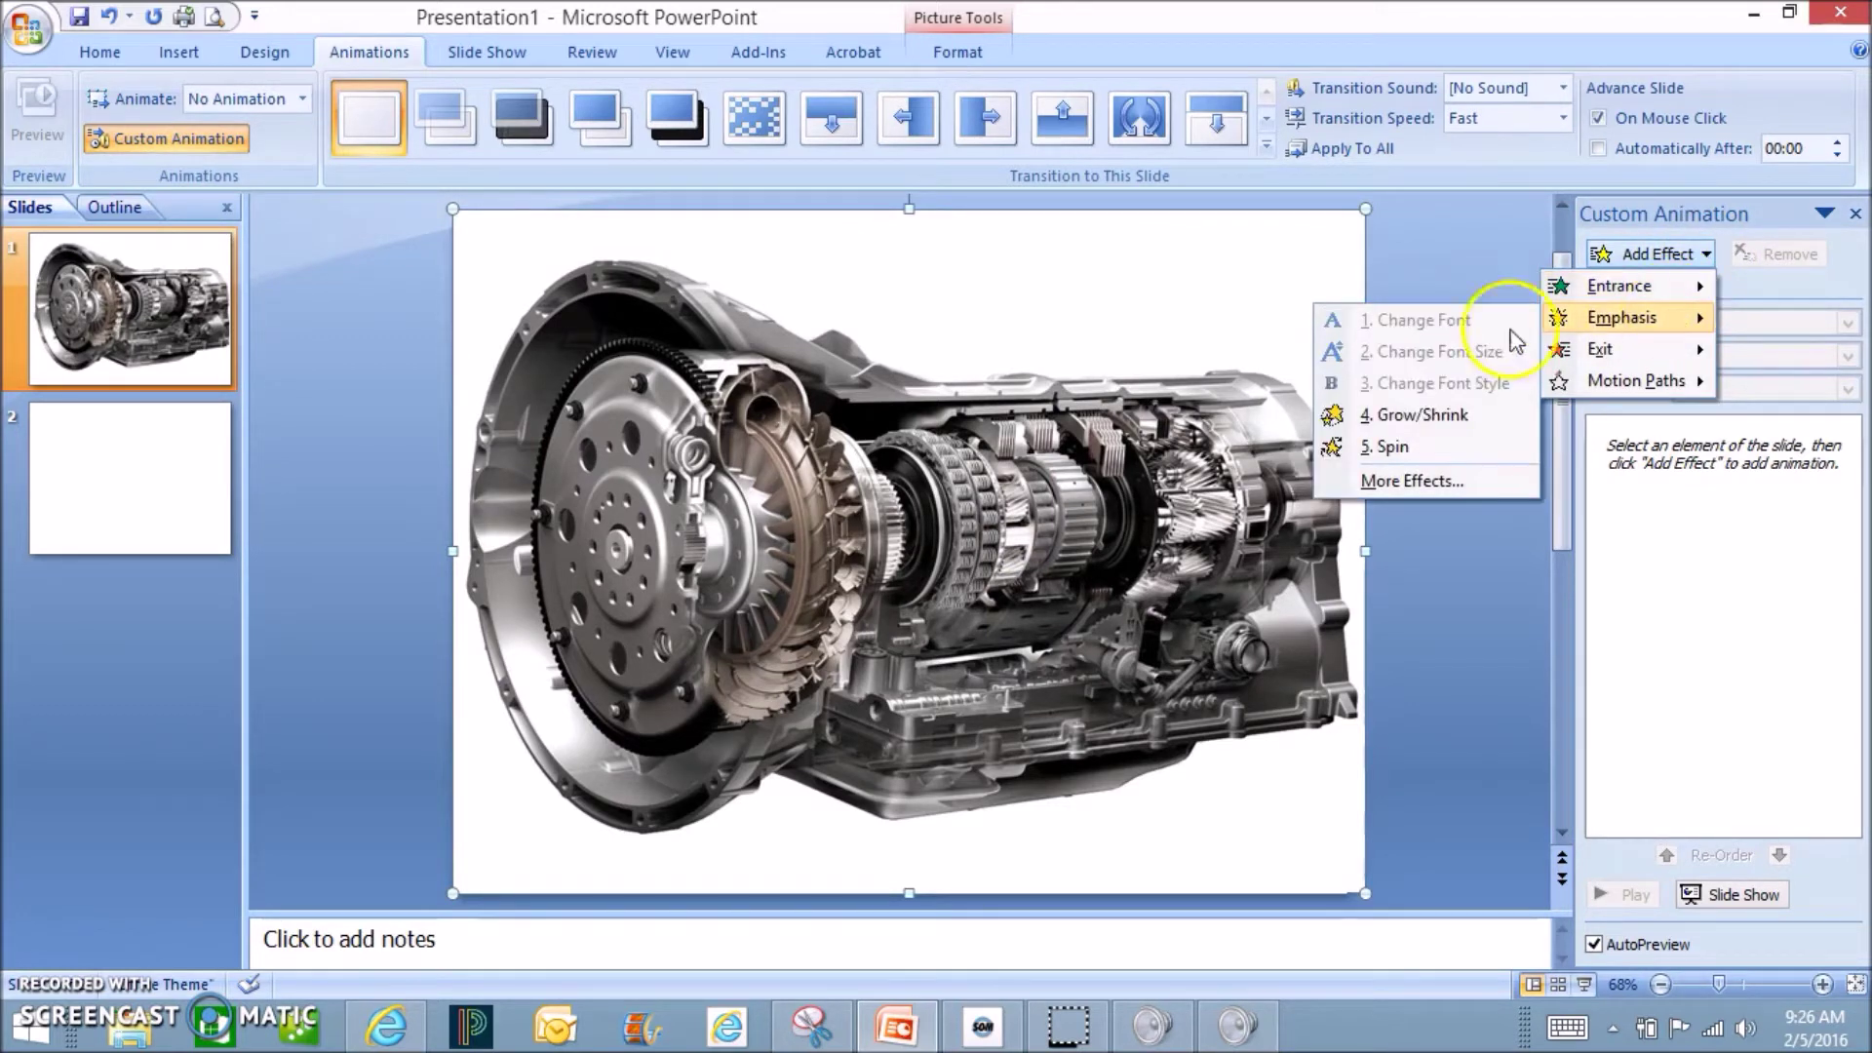
{"action": "left_click", "coordinate": [1396, 419]}
{"action": "left_click", "coordinate": [1847, 356]}
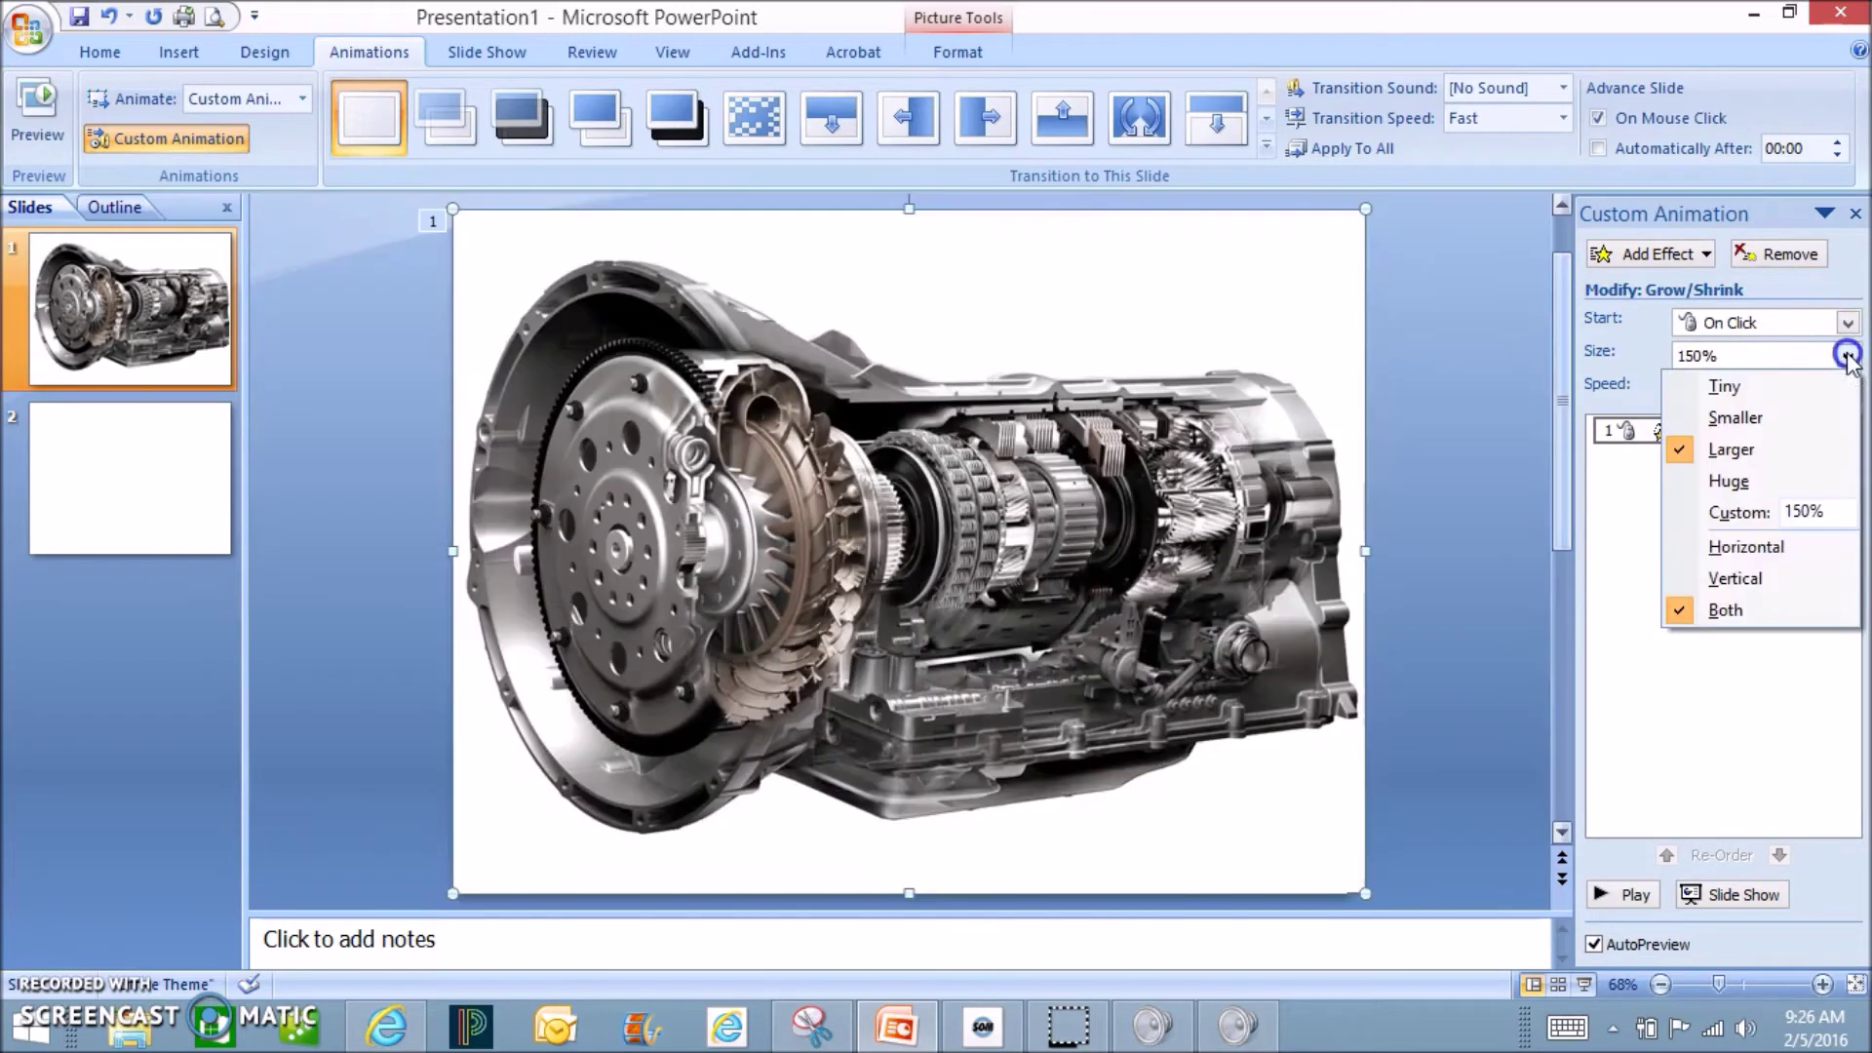
{"action": "left_click", "coordinate": [1724, 386]}
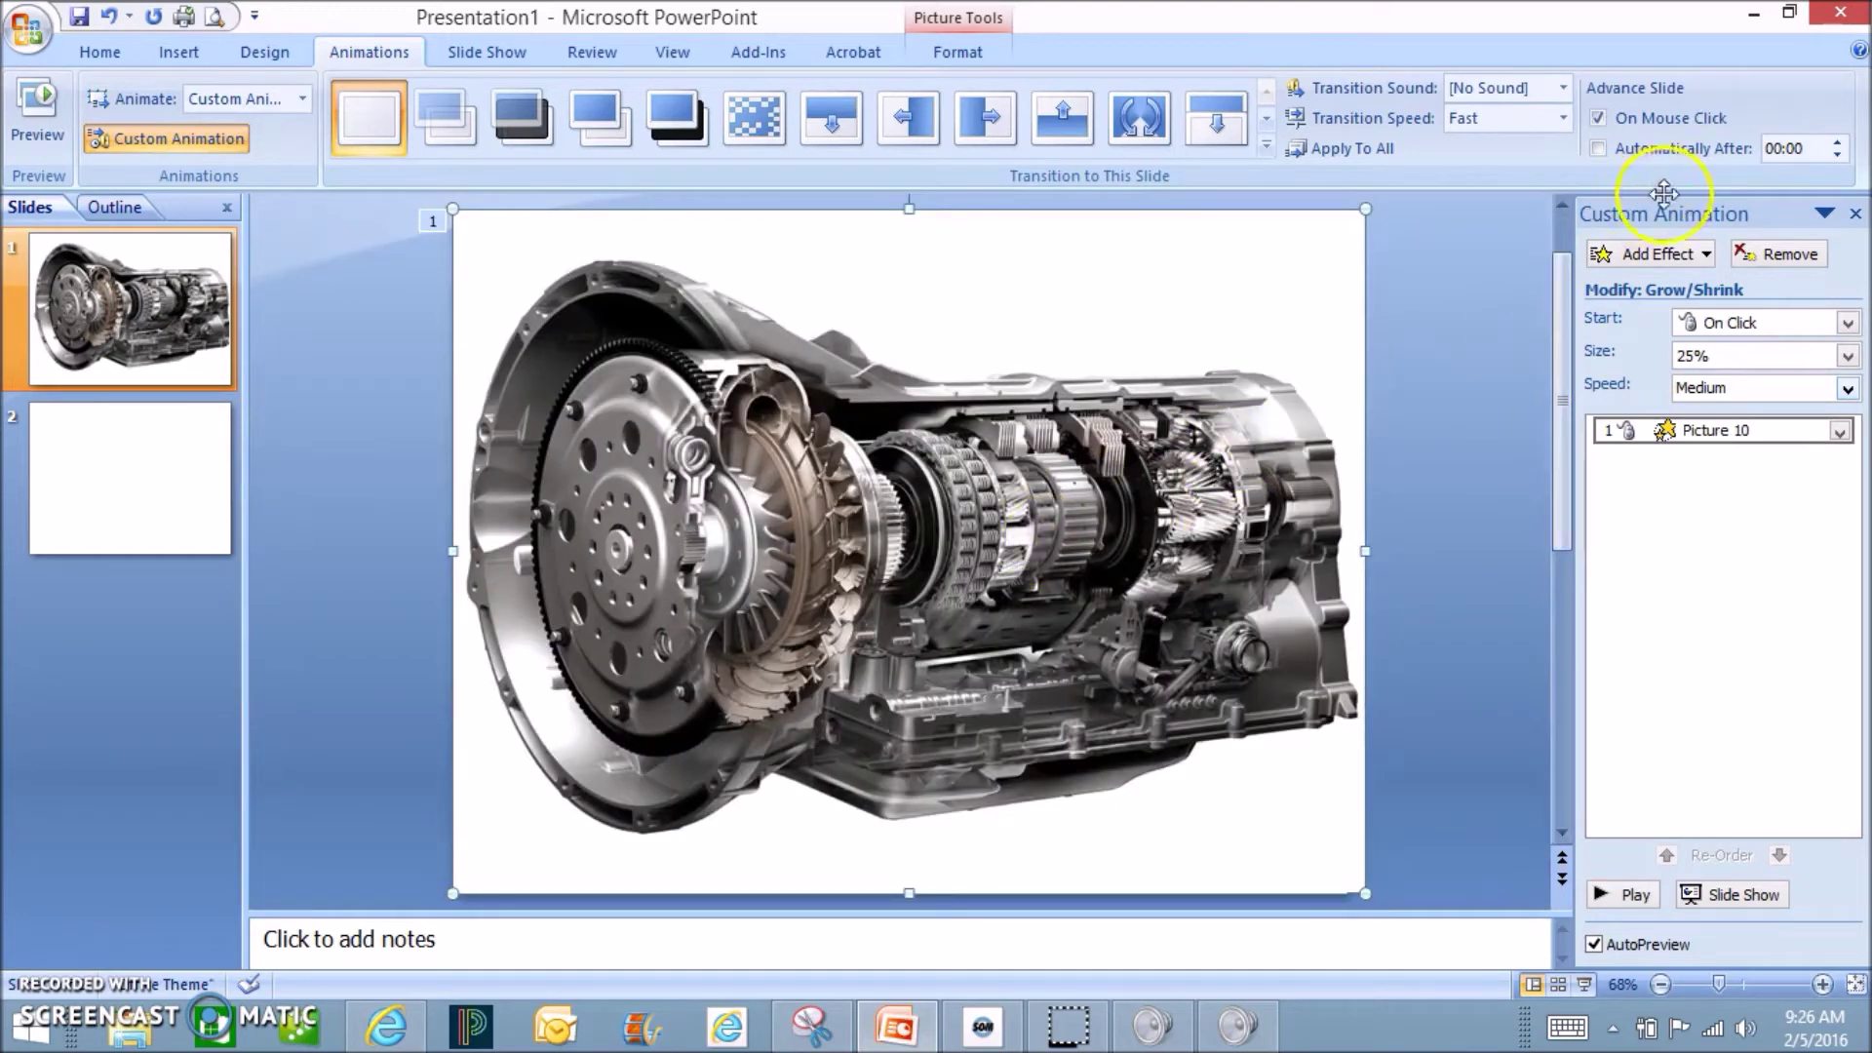
{"action": "left_click", "coordinate": [1712, 257]}
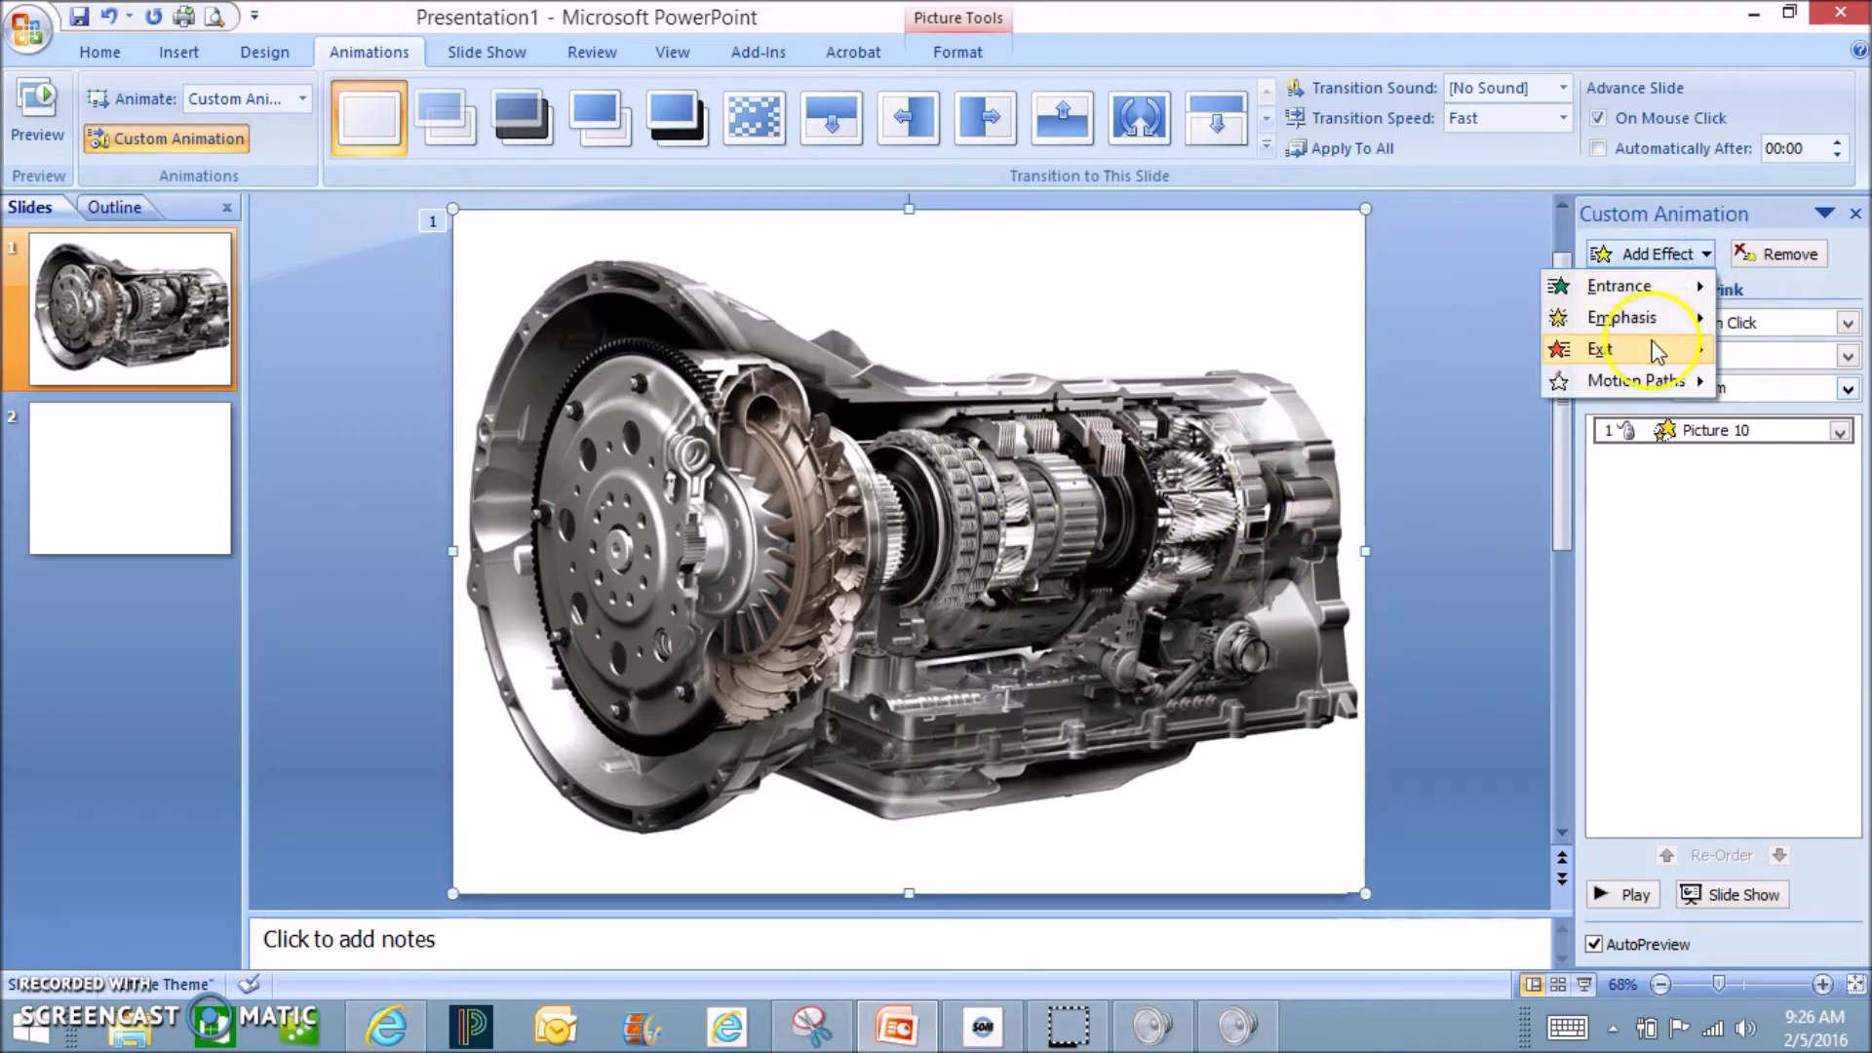
Add a Diagonal Down Right motion path starting After Previous, then preview the animations
{"action": "mouse_move", "coordinate": [1639, 380]}
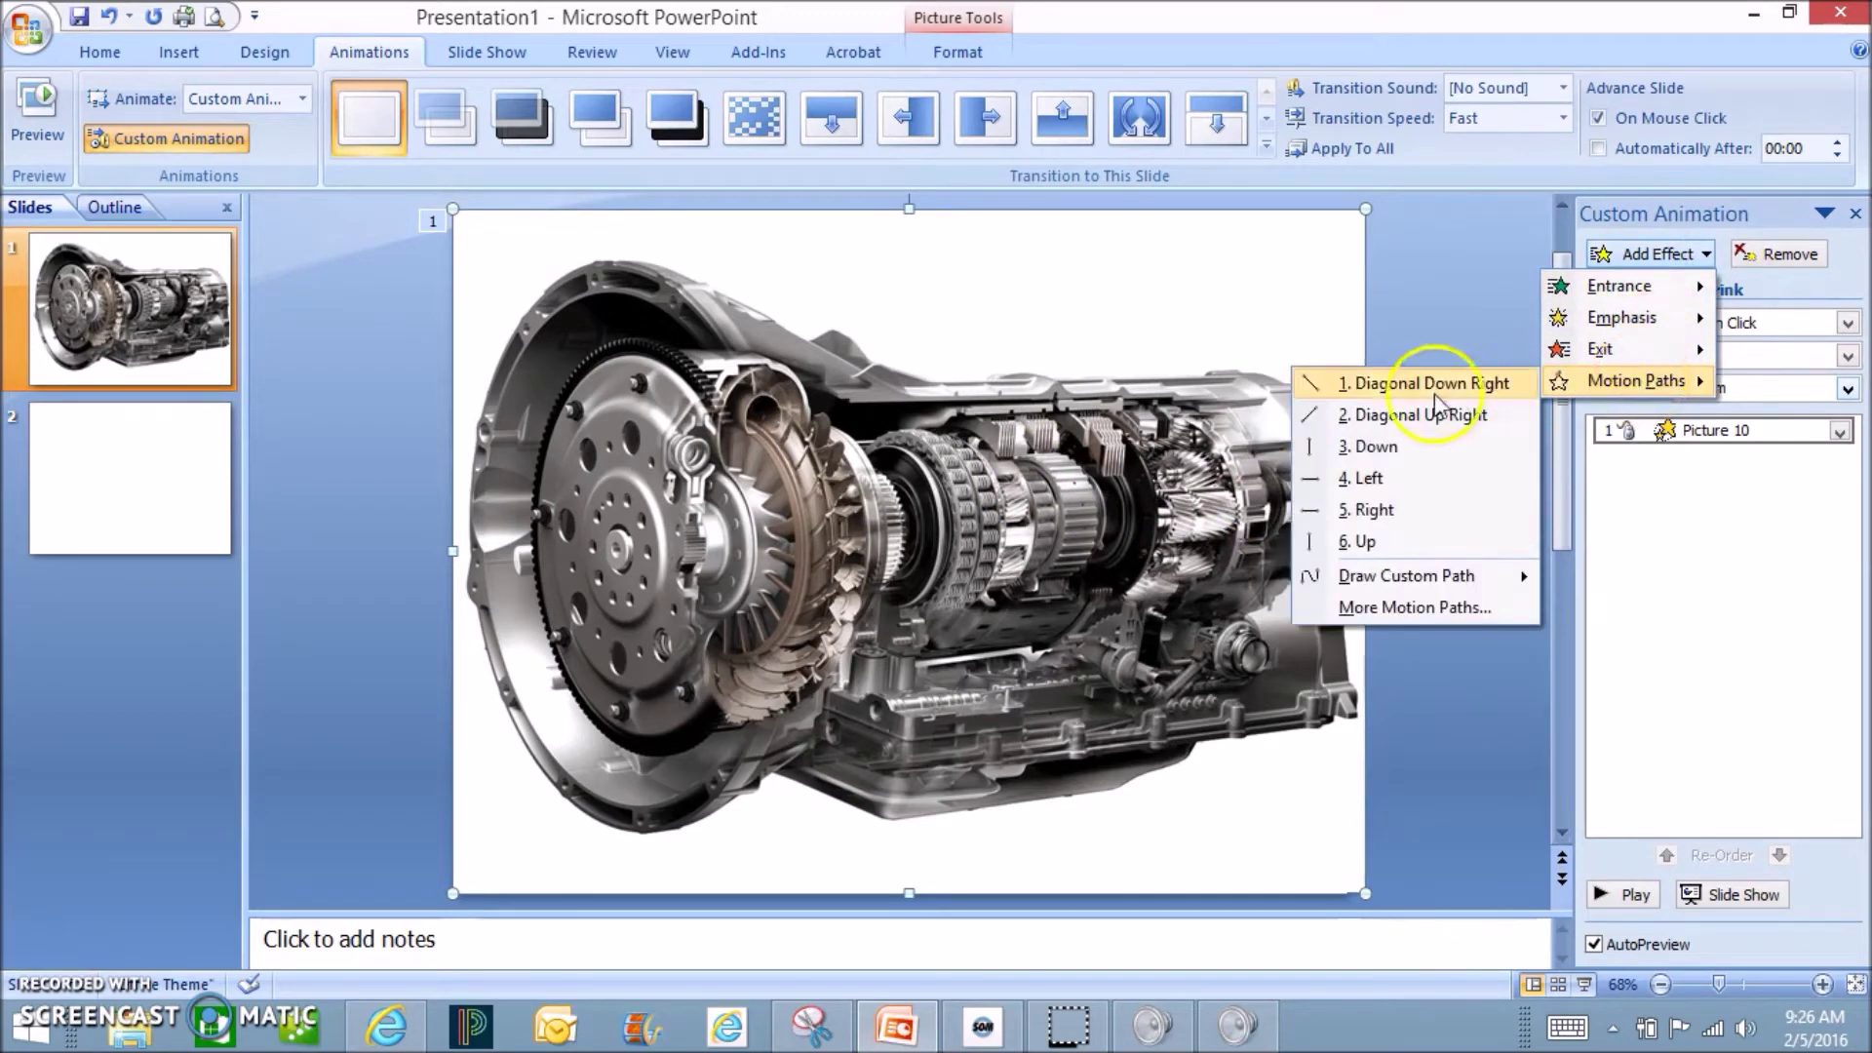
{"action": "left_click", "coordinate": [1404, 383]}
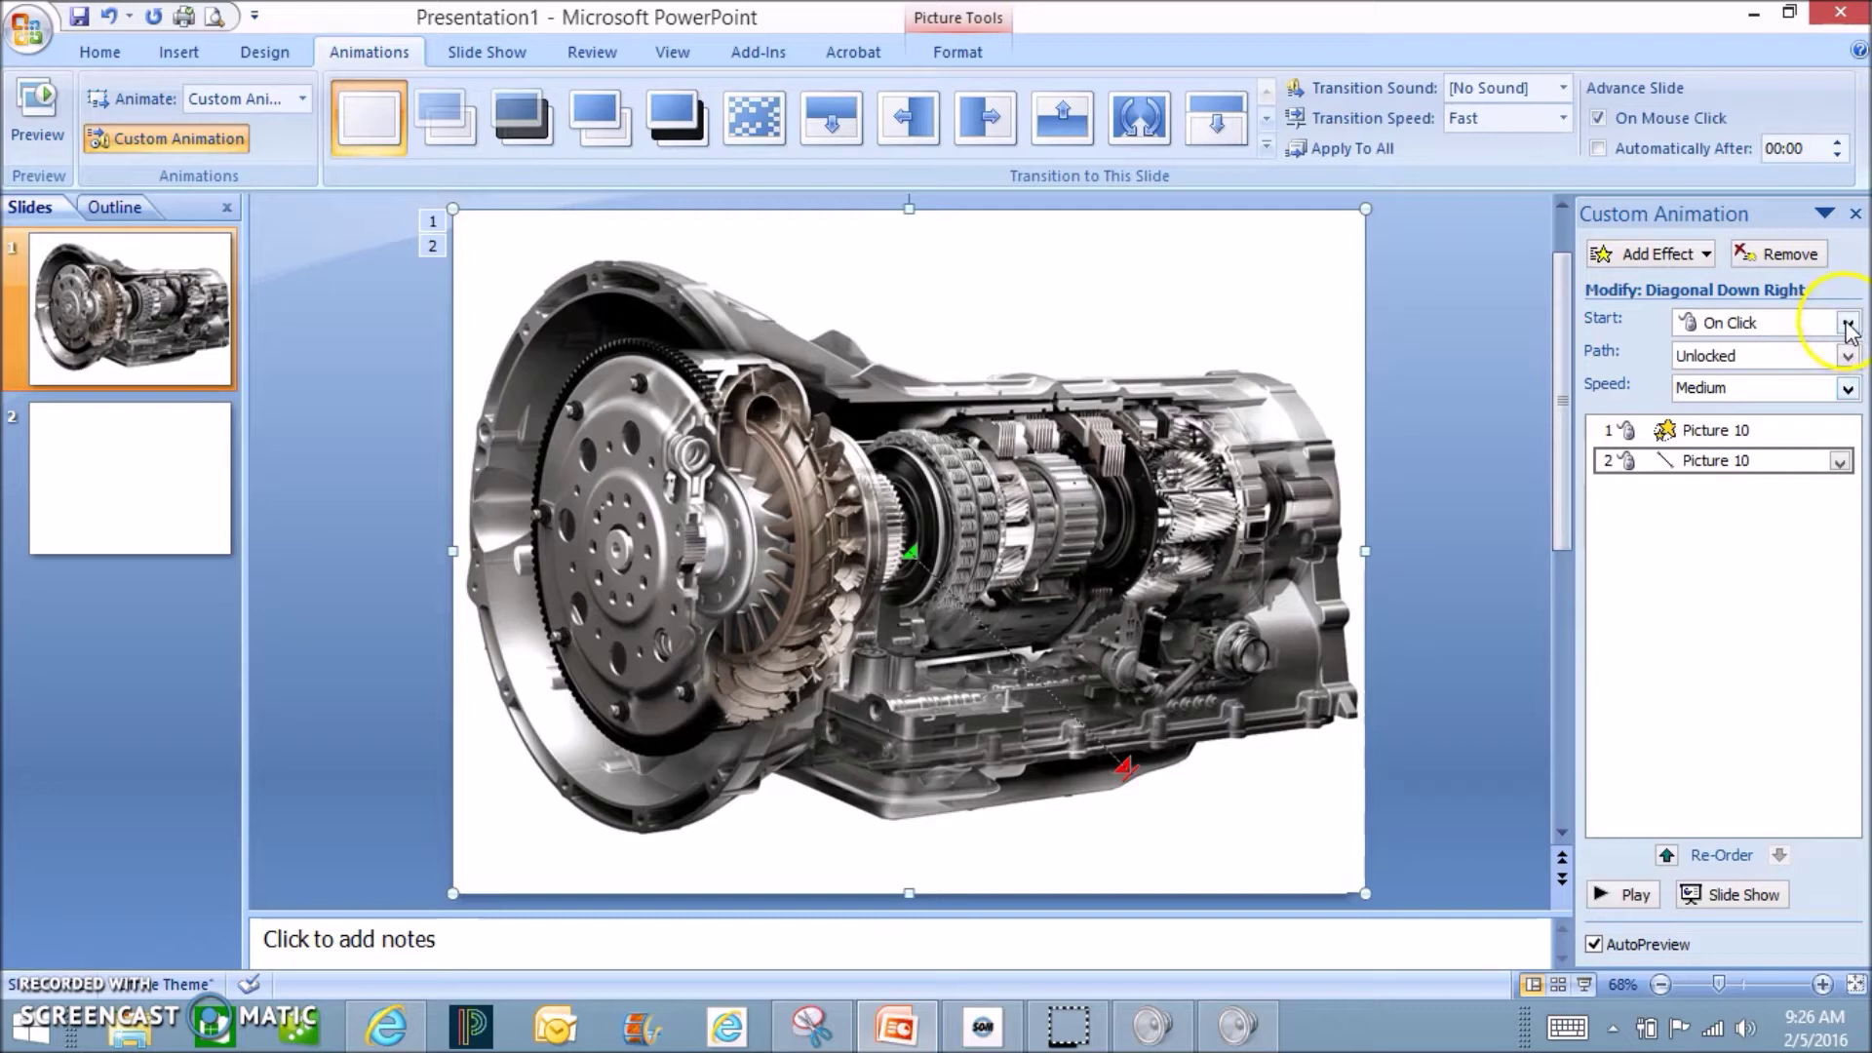
{"action": "left_click", "coordinate": [1847, 325]}
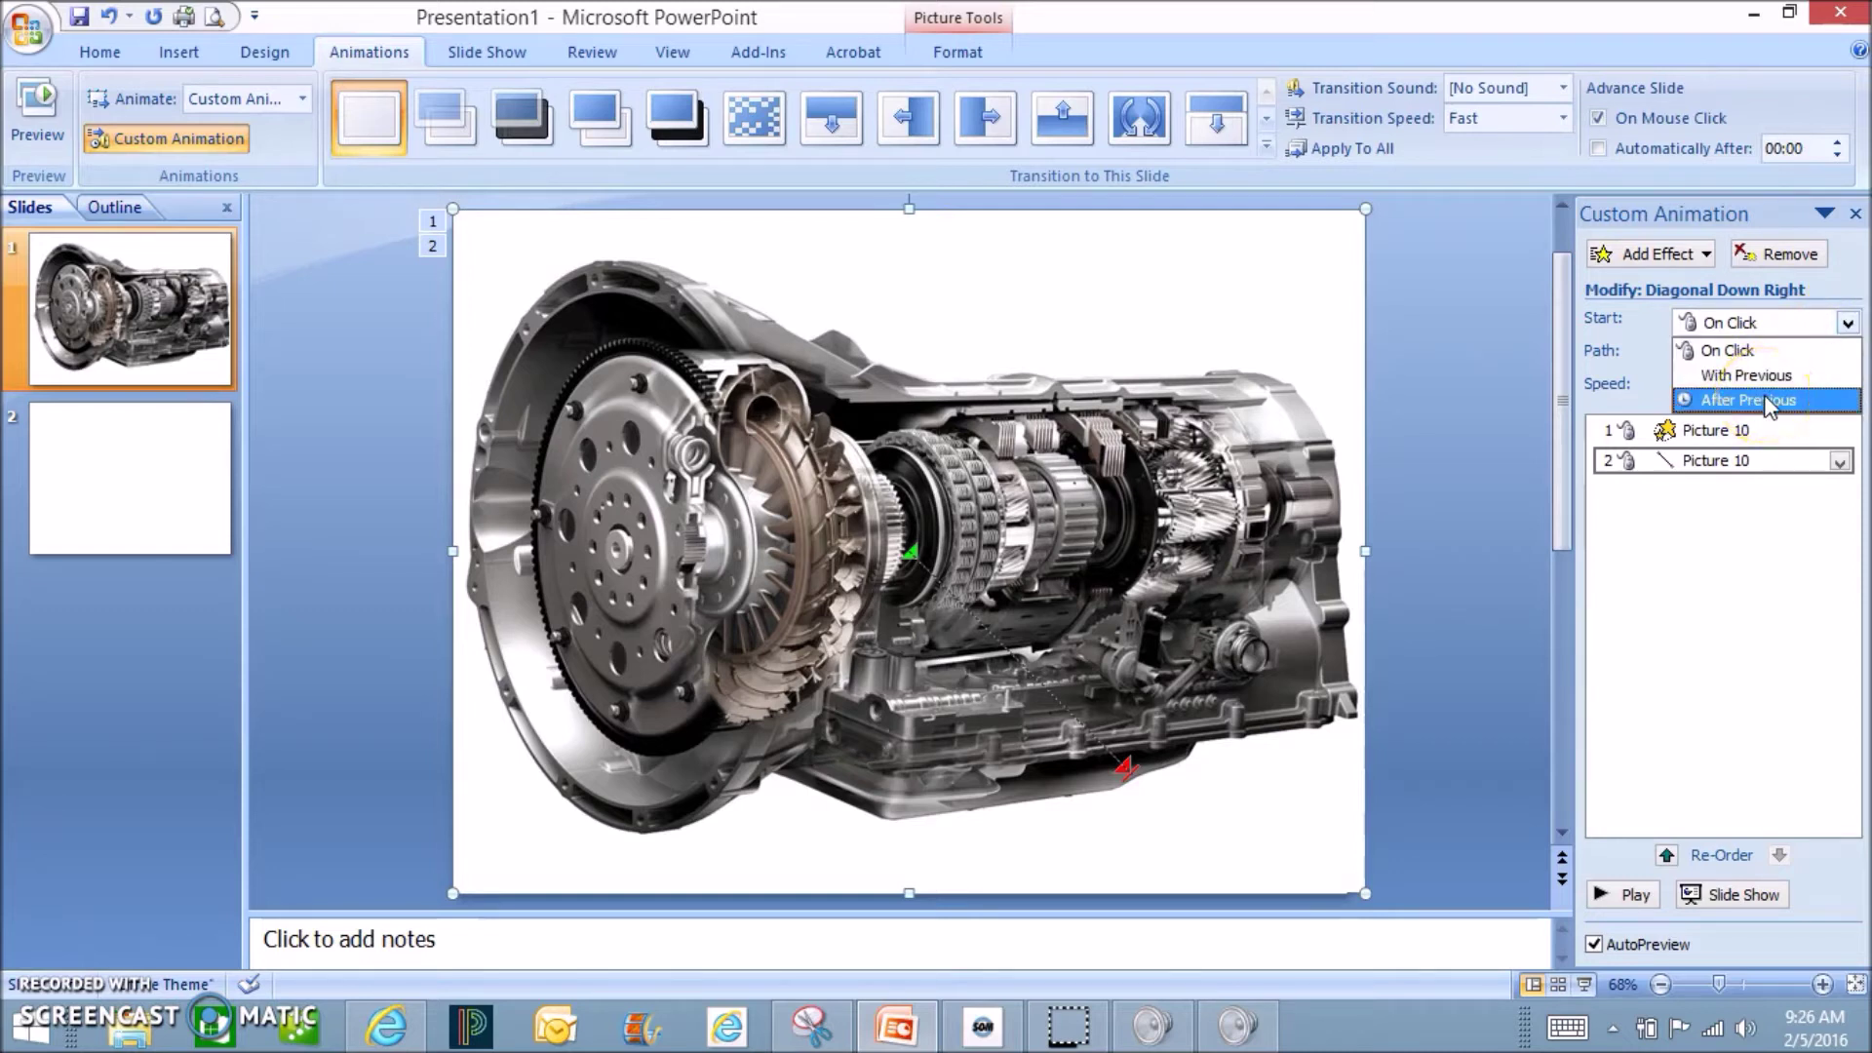
{"action": "left_click", "coordinate": [1769, 402]}
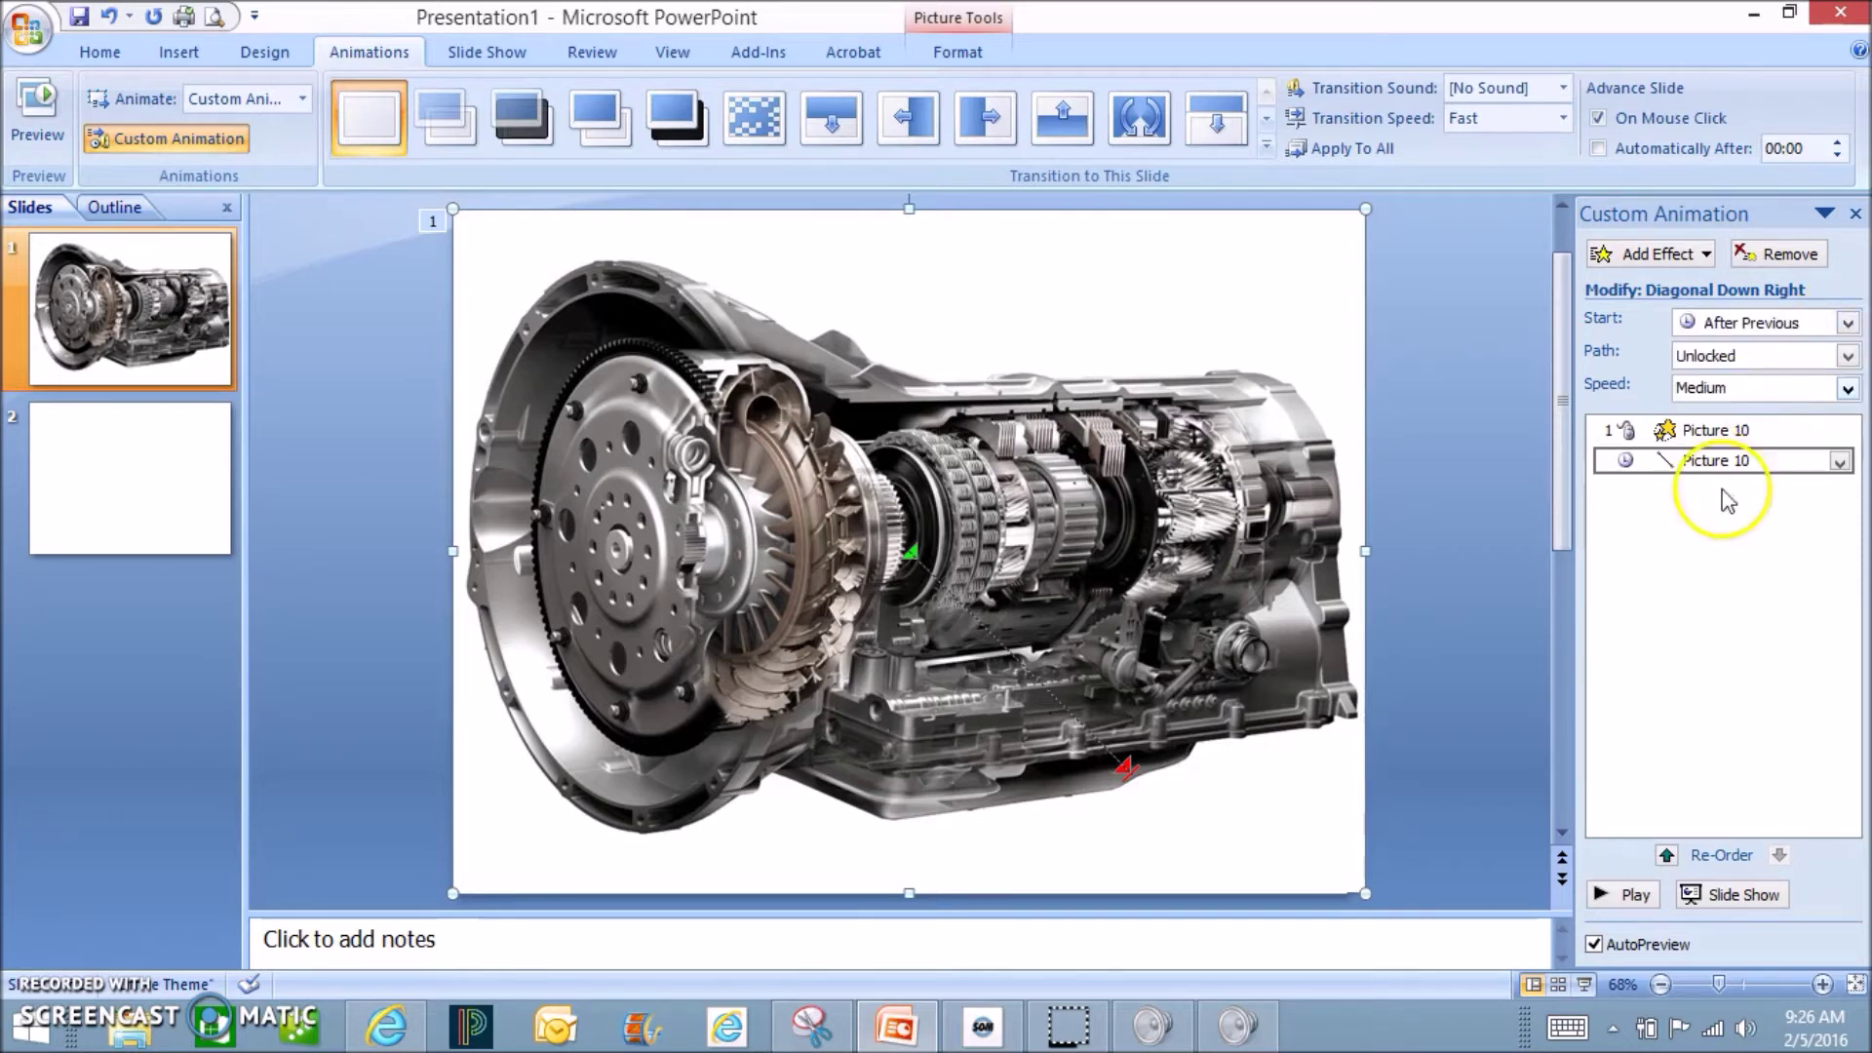
{"action": "left_click", "coordinate": [1641, 895]}
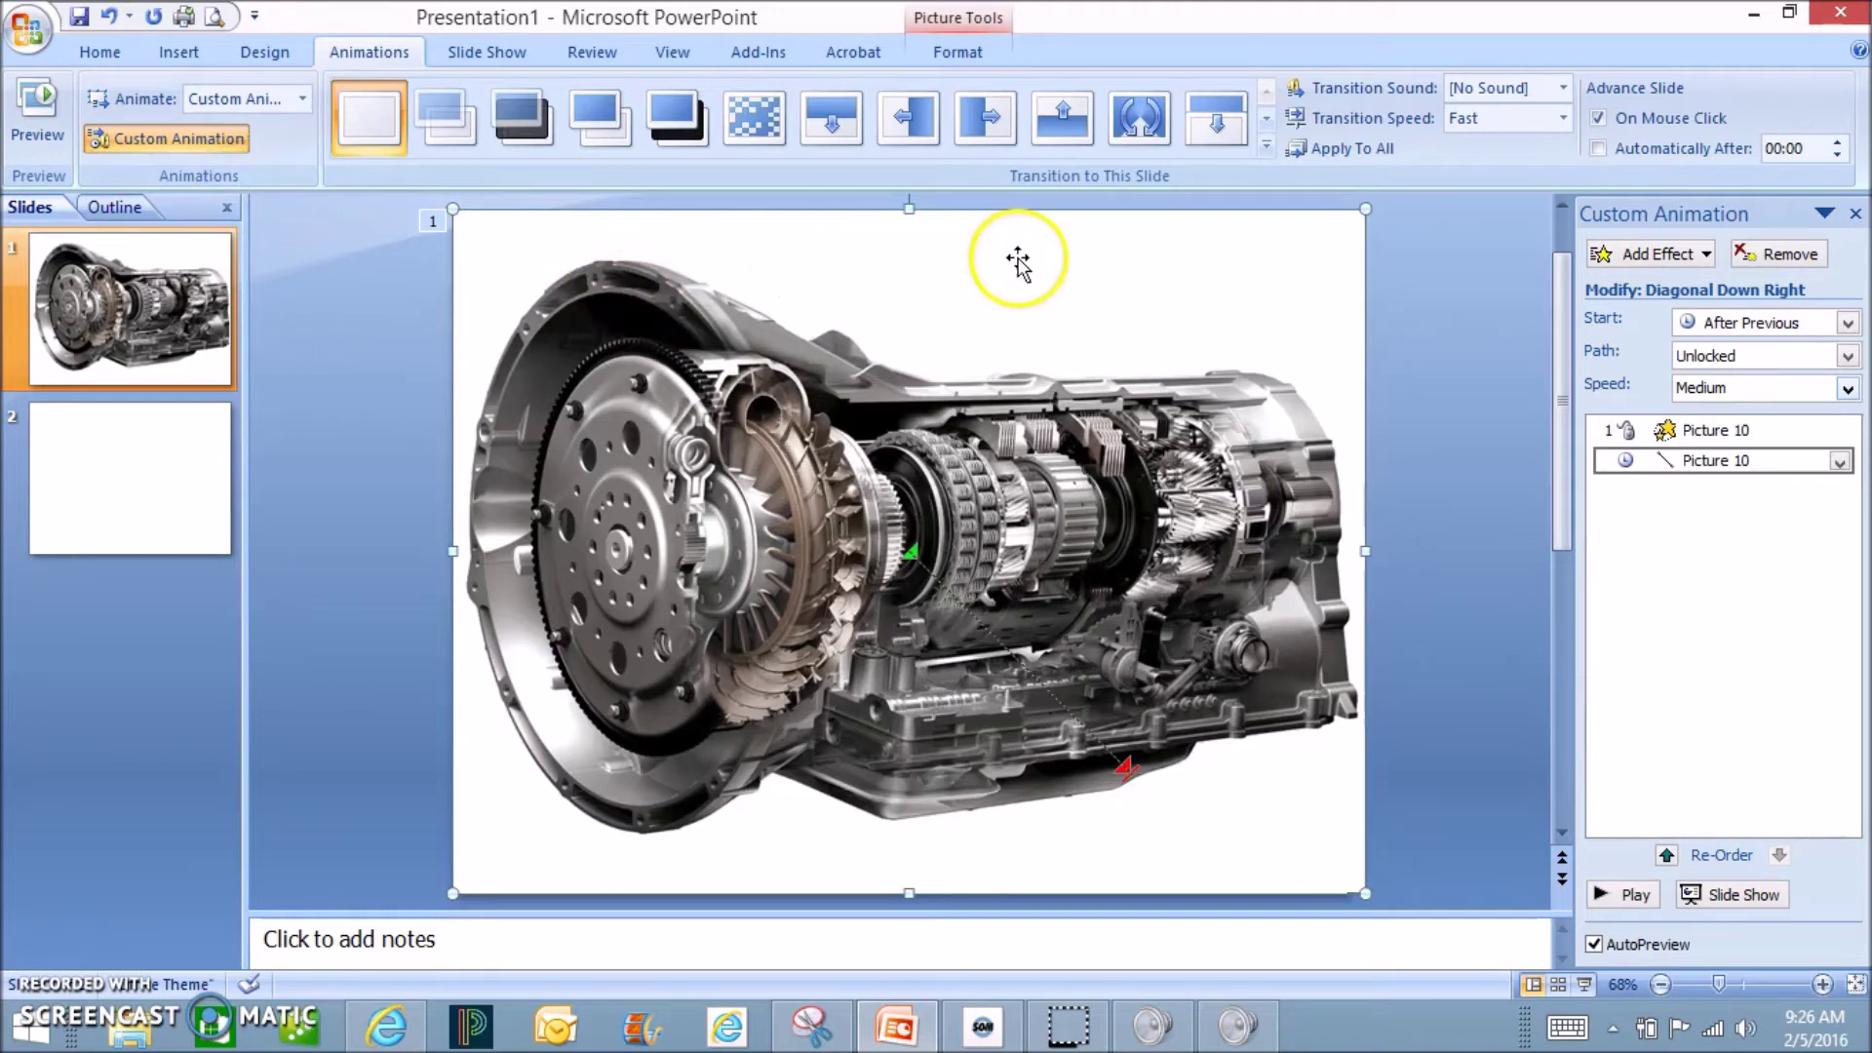
Paste the gear close-up onto slide 1 and drag it just past the slide's top-right corner
{"action": "right_click", "coordinate": [1174, 259]}
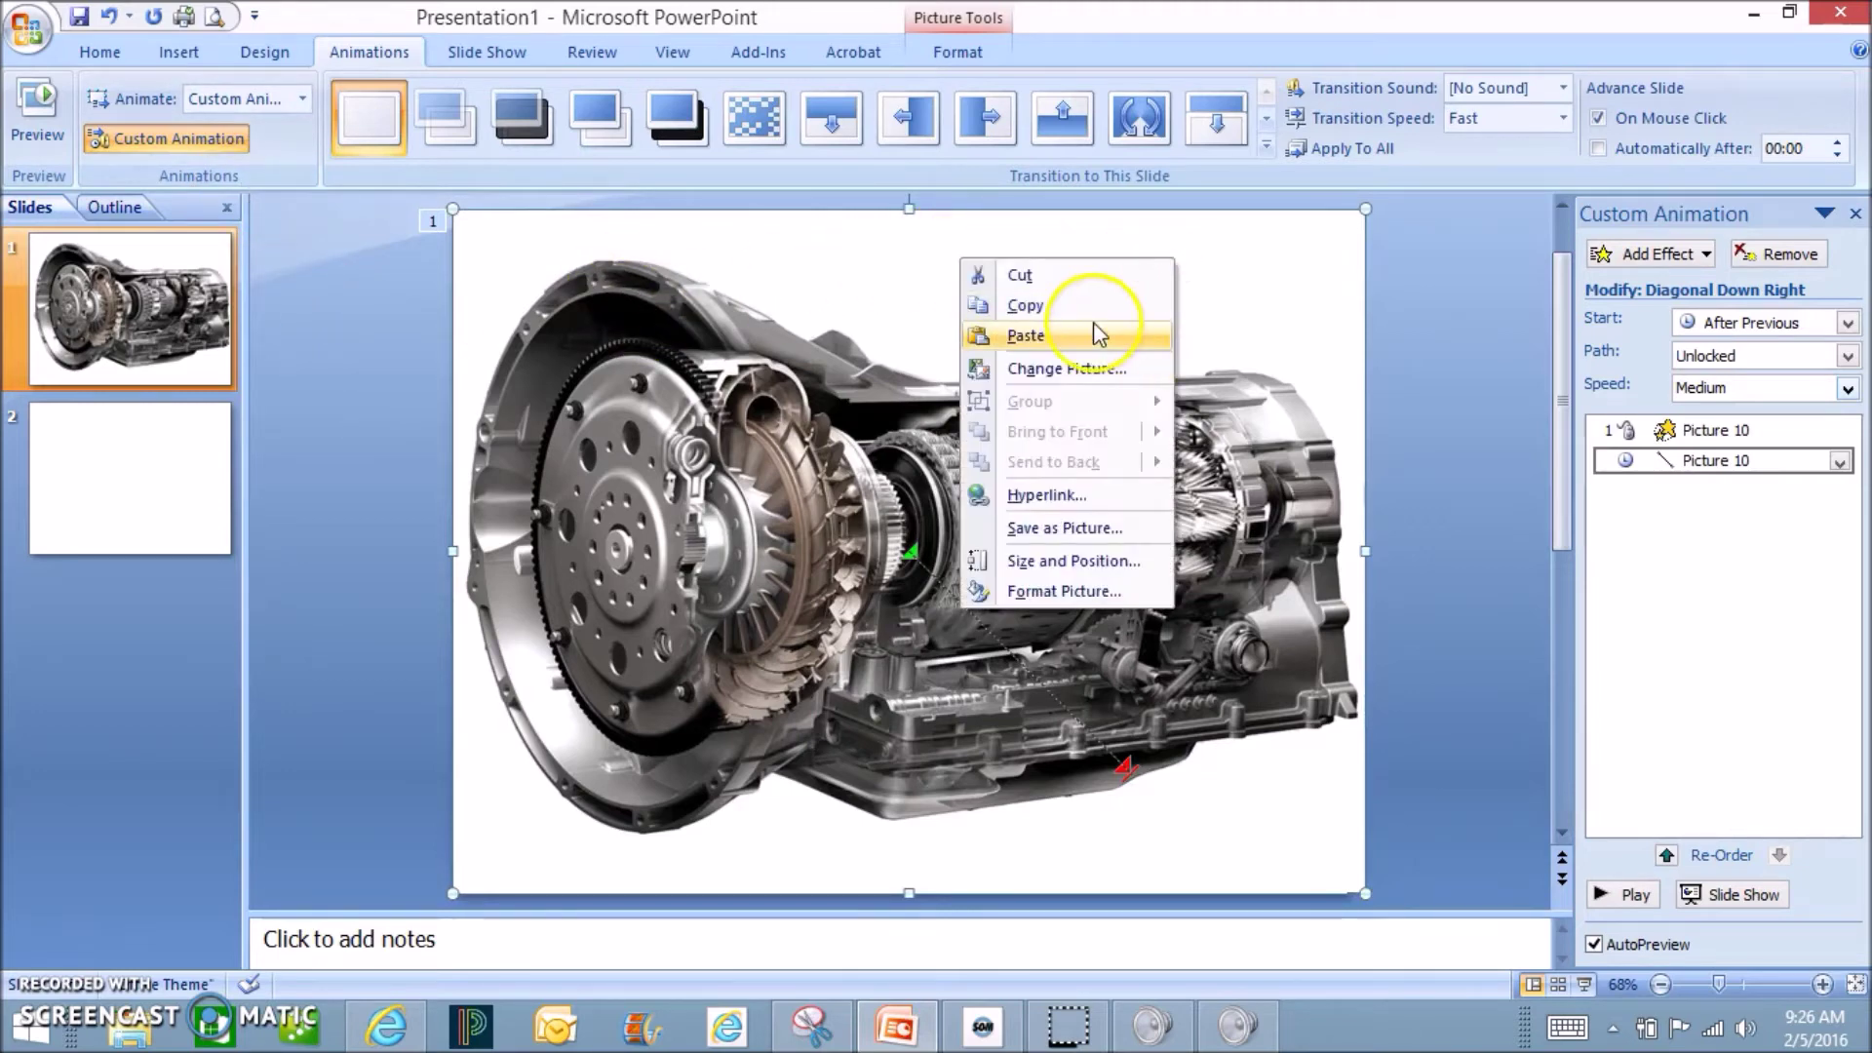
{"action": "left_click", "coordinate": [1102, 334]}
{"action": "left_click_drag", "start_coordinate": [940, 525], "coordinate": [1403, 367]}
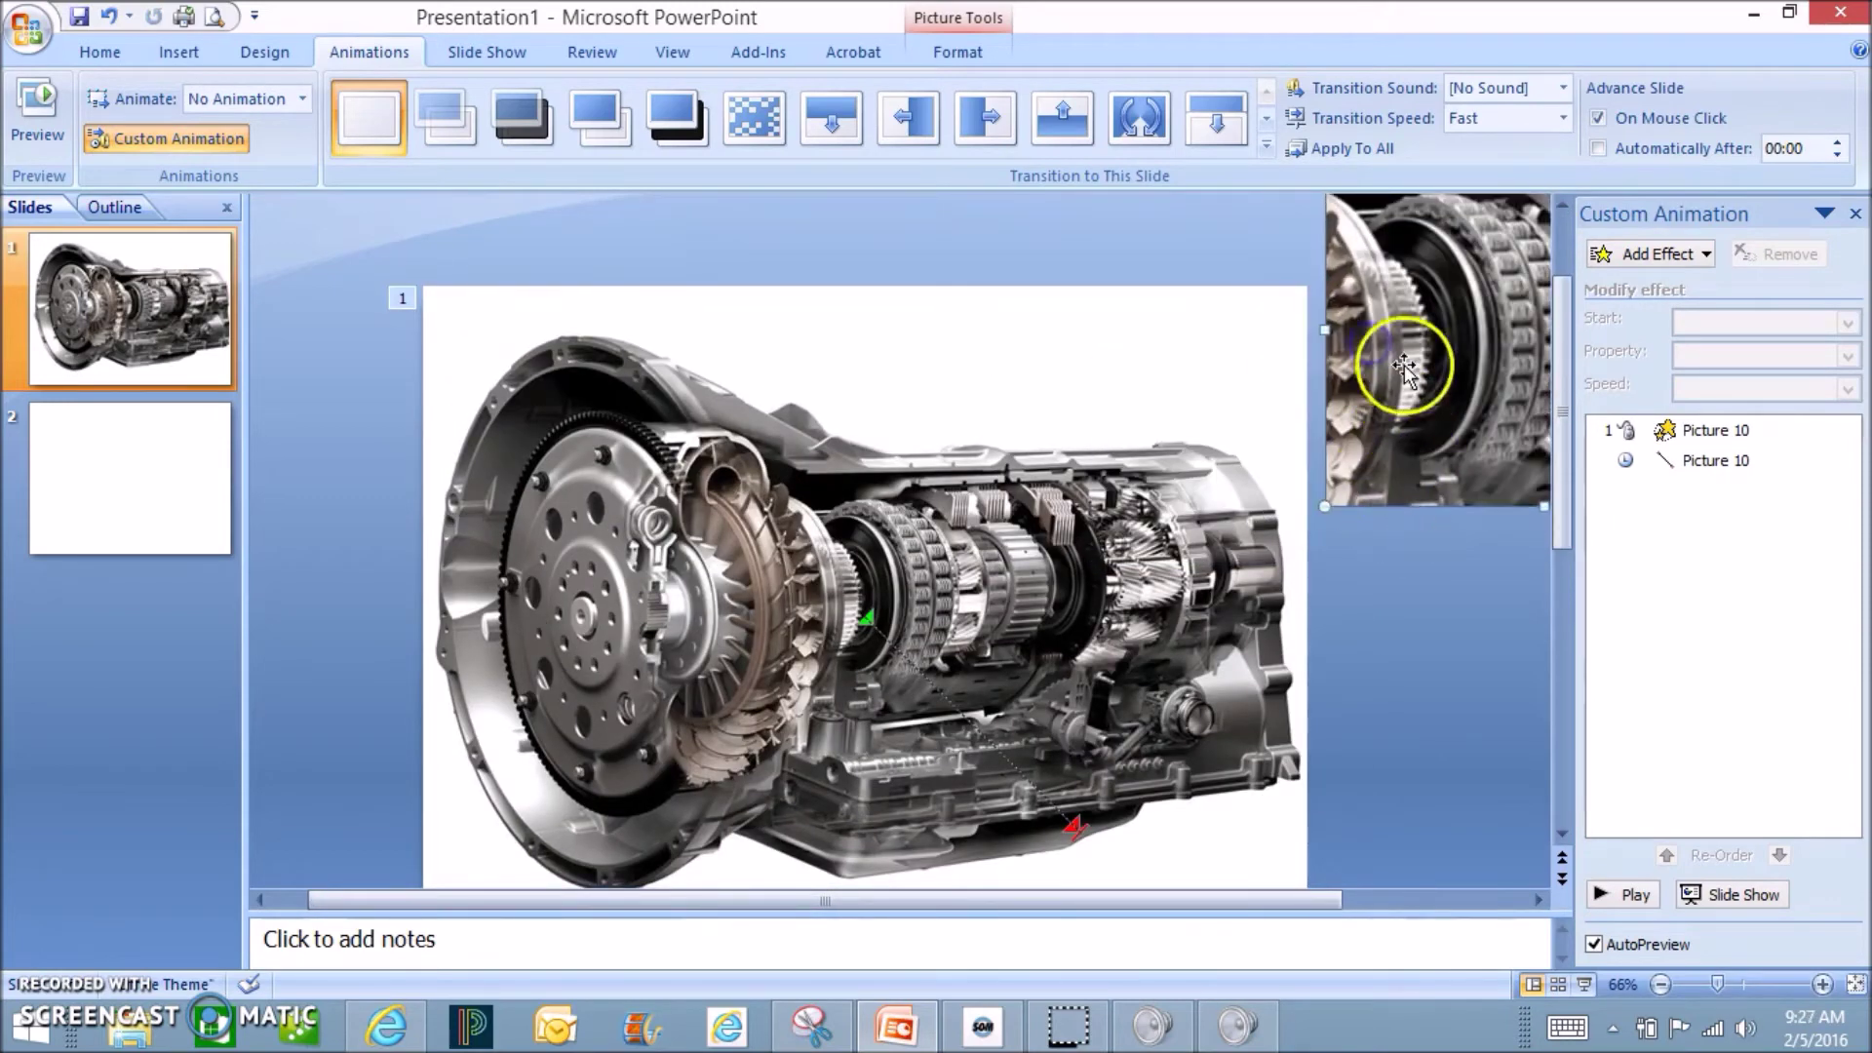
{"action": "left_click", "coordinate": [1706, 253]}
Draw a custom Line motion path taking the gear close-up into the transmission's centre
{"action": "mouse_move", "coordinate": [1668, 329]}
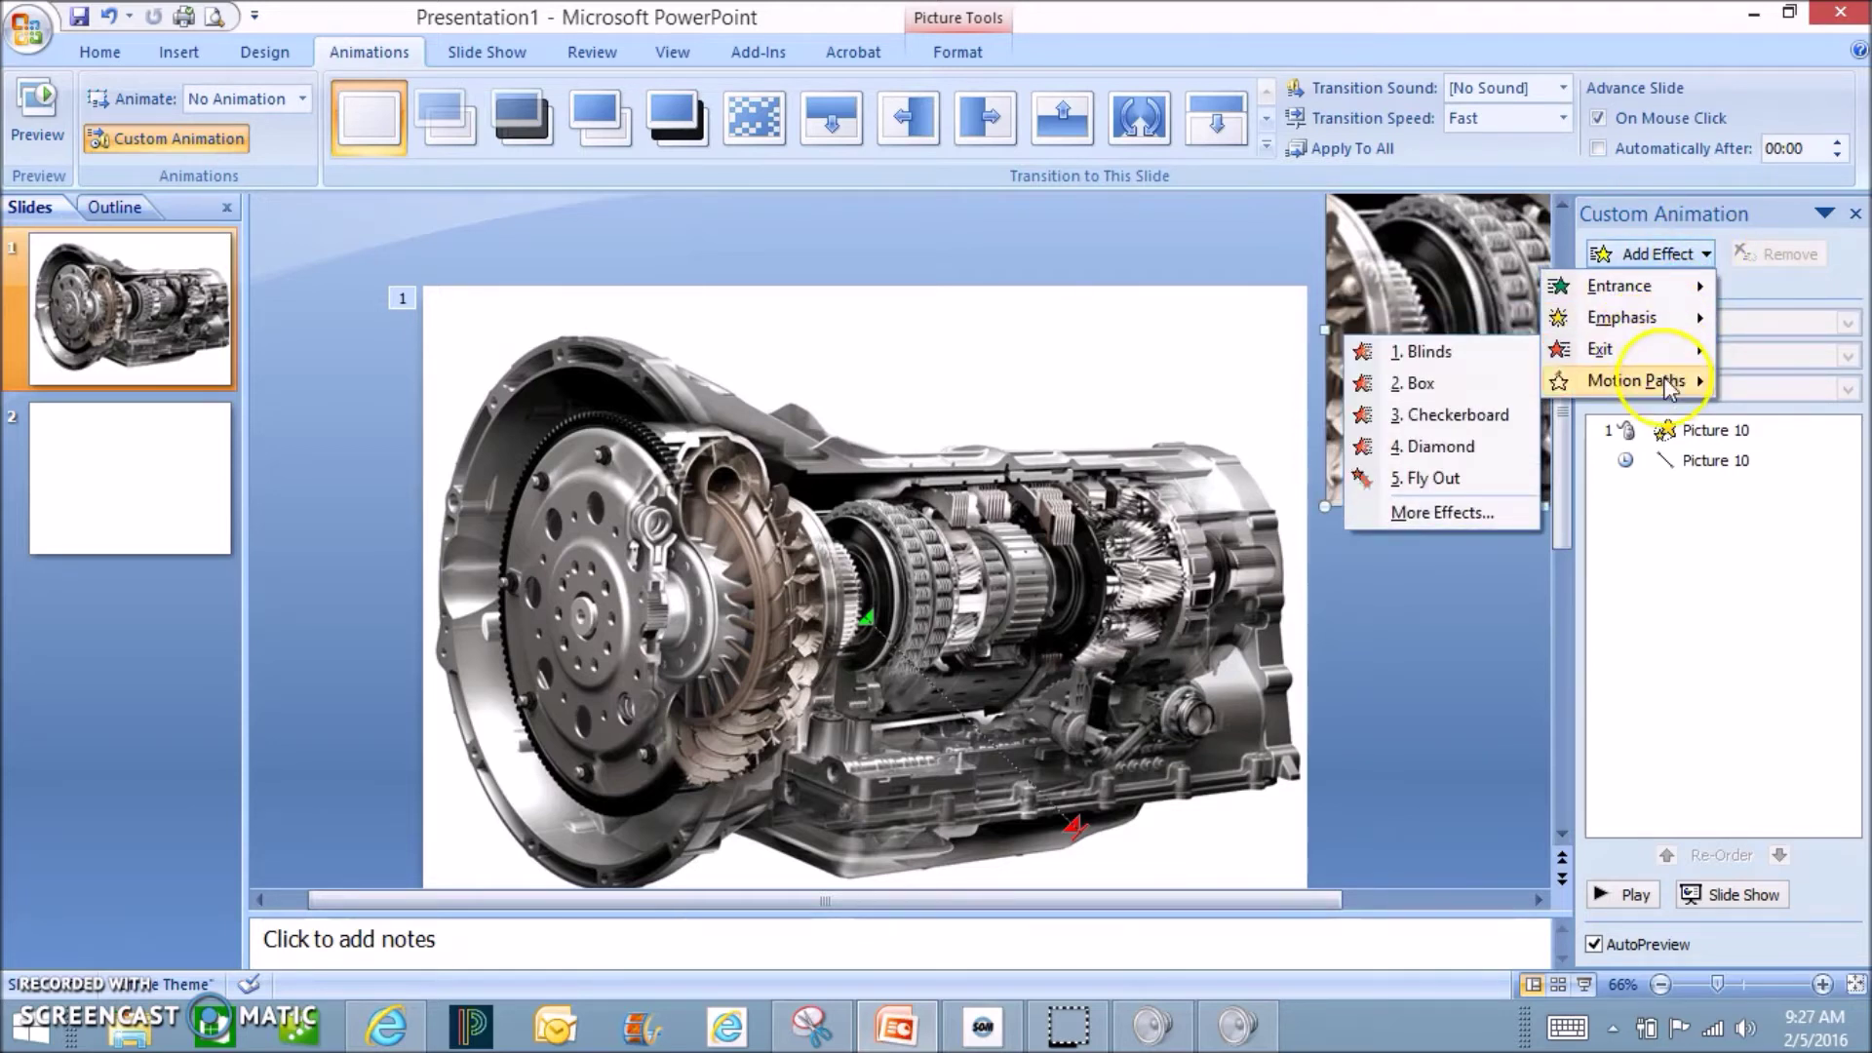
{"action": "mouse_move", "coordinate": [1669, 390]}
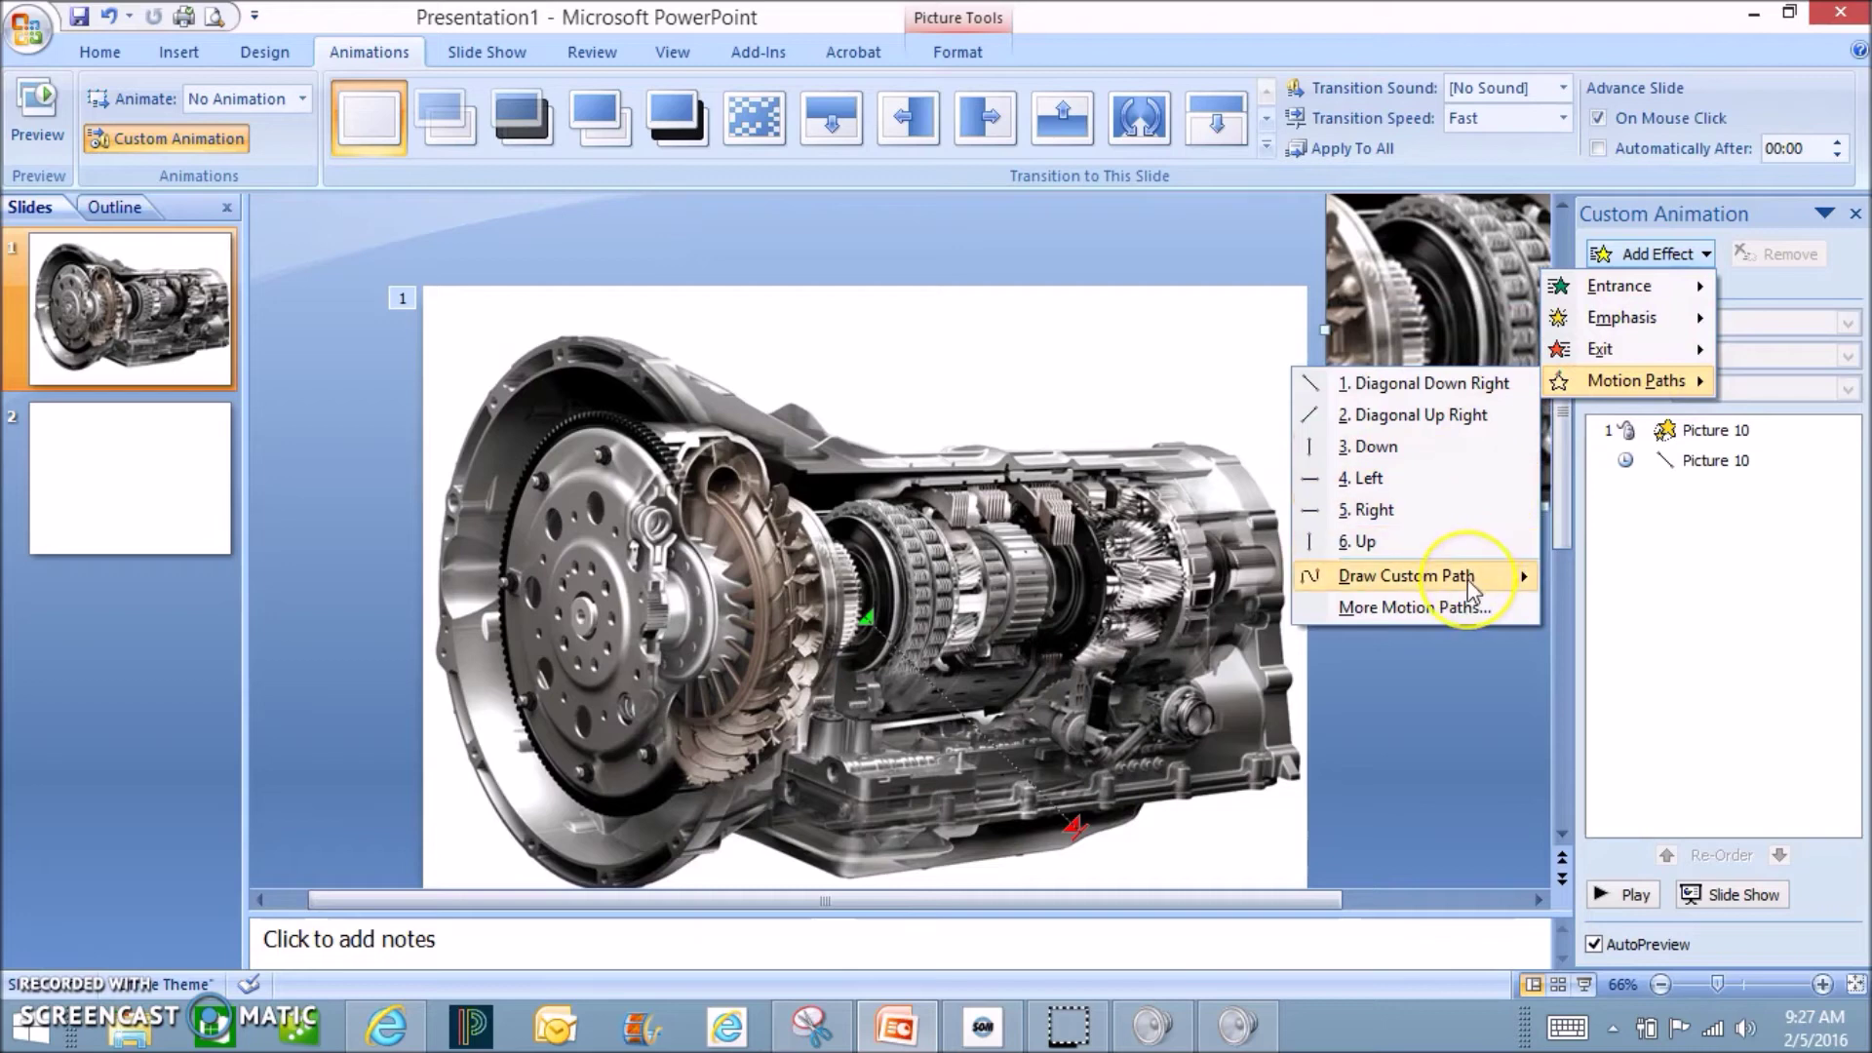
{"action": "mouse_move", "coordinate": [1470, 585]}
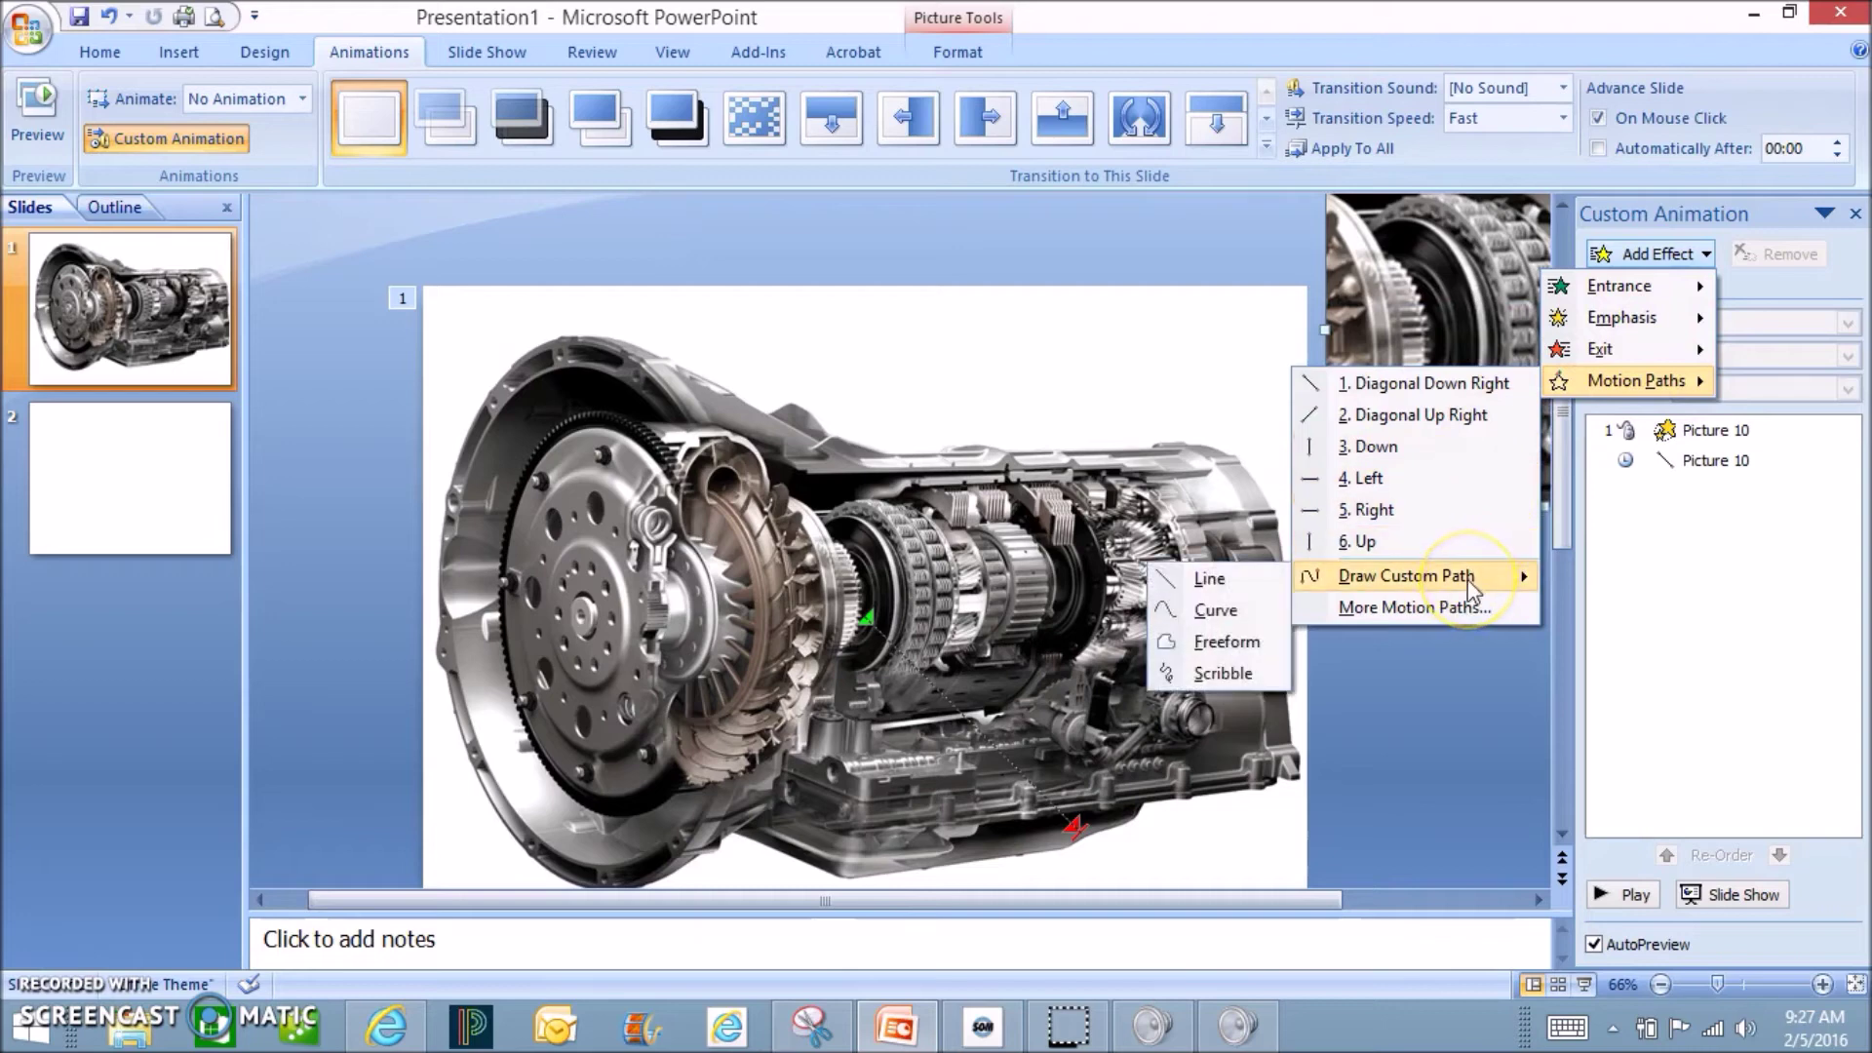
{"action": "left_click", "coordinate": [1209, 578]}
{"action": "left_click", "coordinate": [1411, 312]}
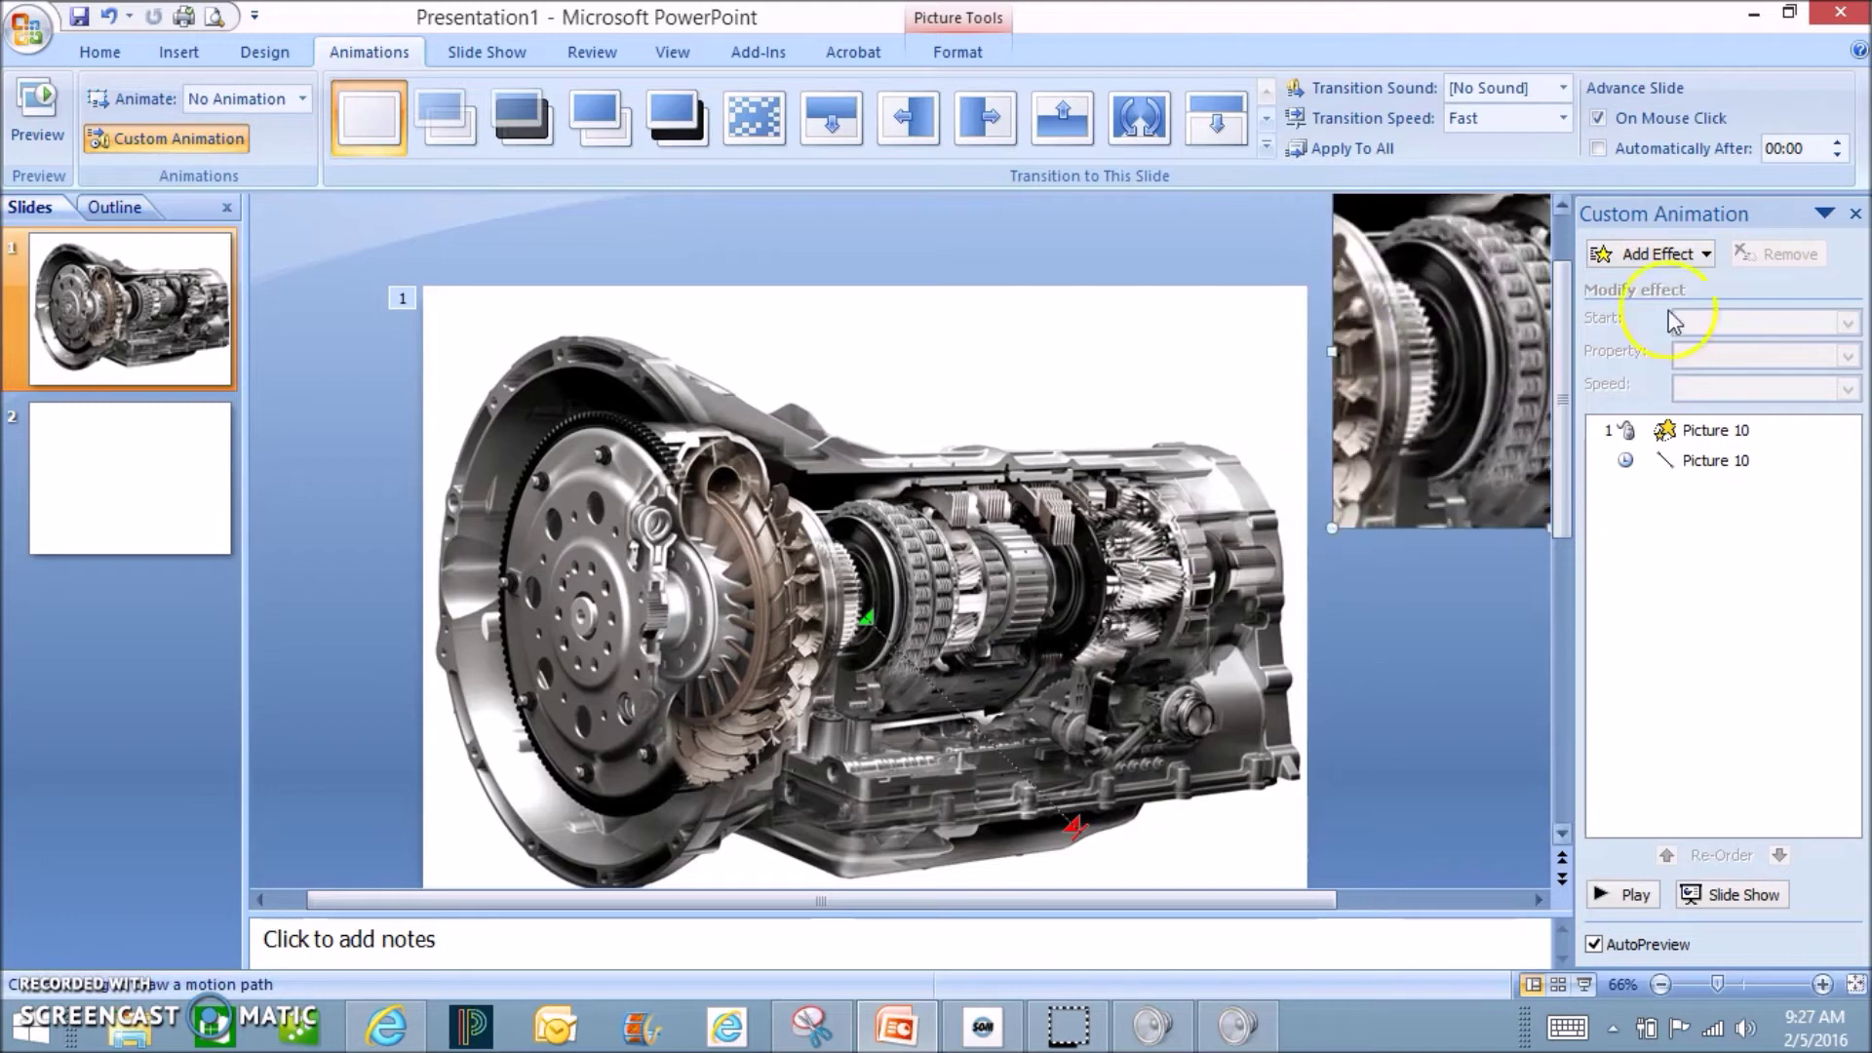
{"action": "left_click", "coordinate": [1675, 255]}
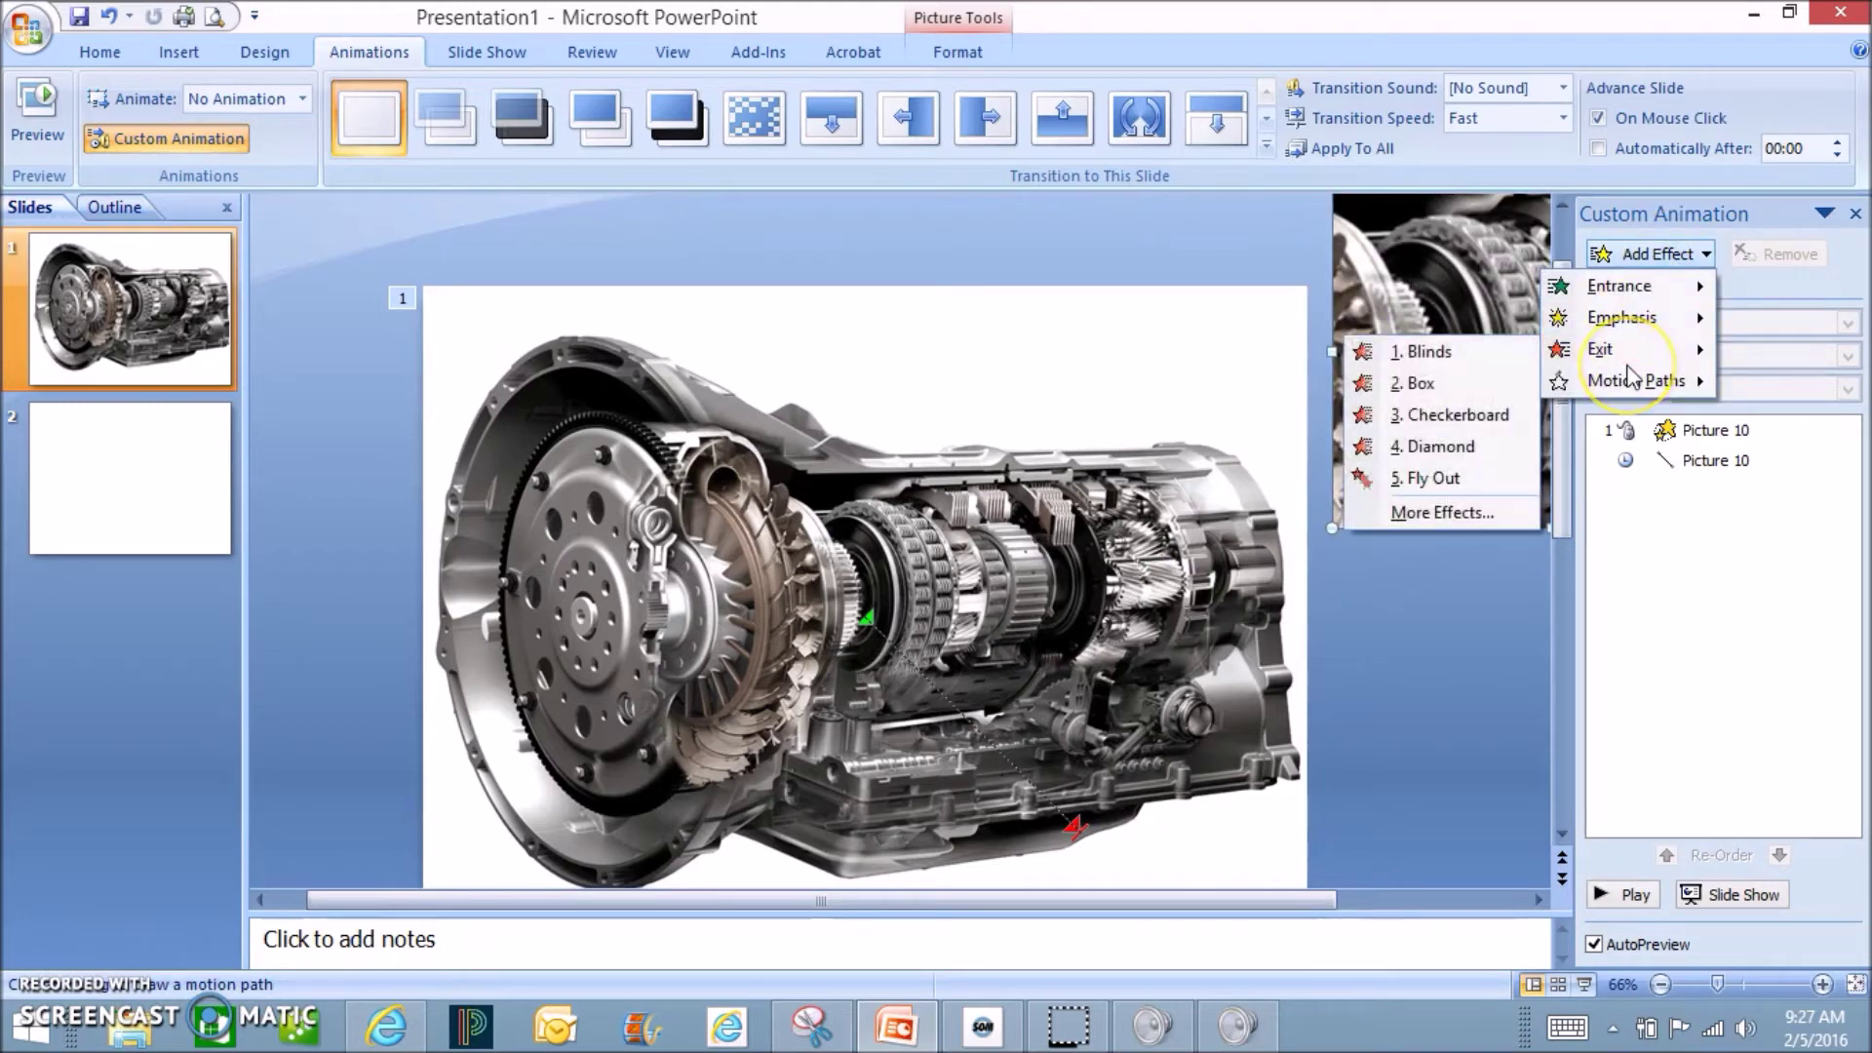
{"action": "mouse_move", "coordinate": [1631, 378]}
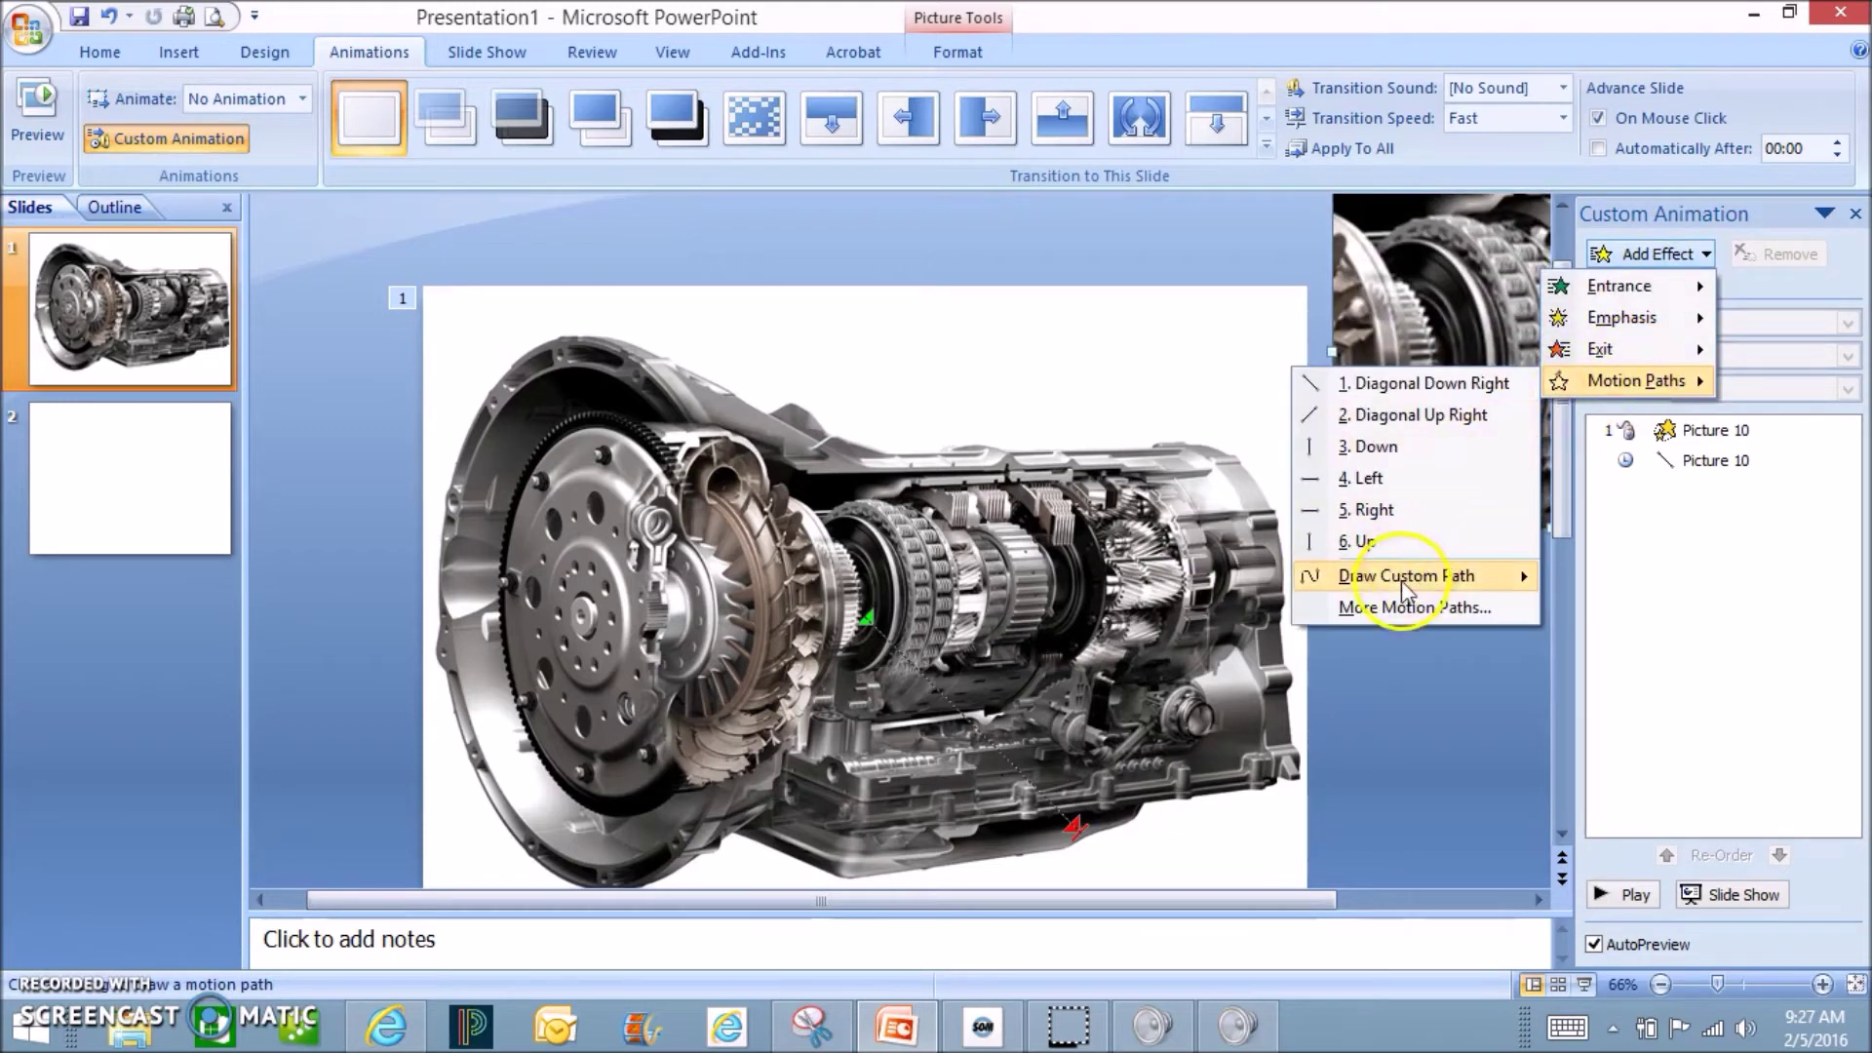
{"action": "mouse_move", "coordinate": [1403, 577]}
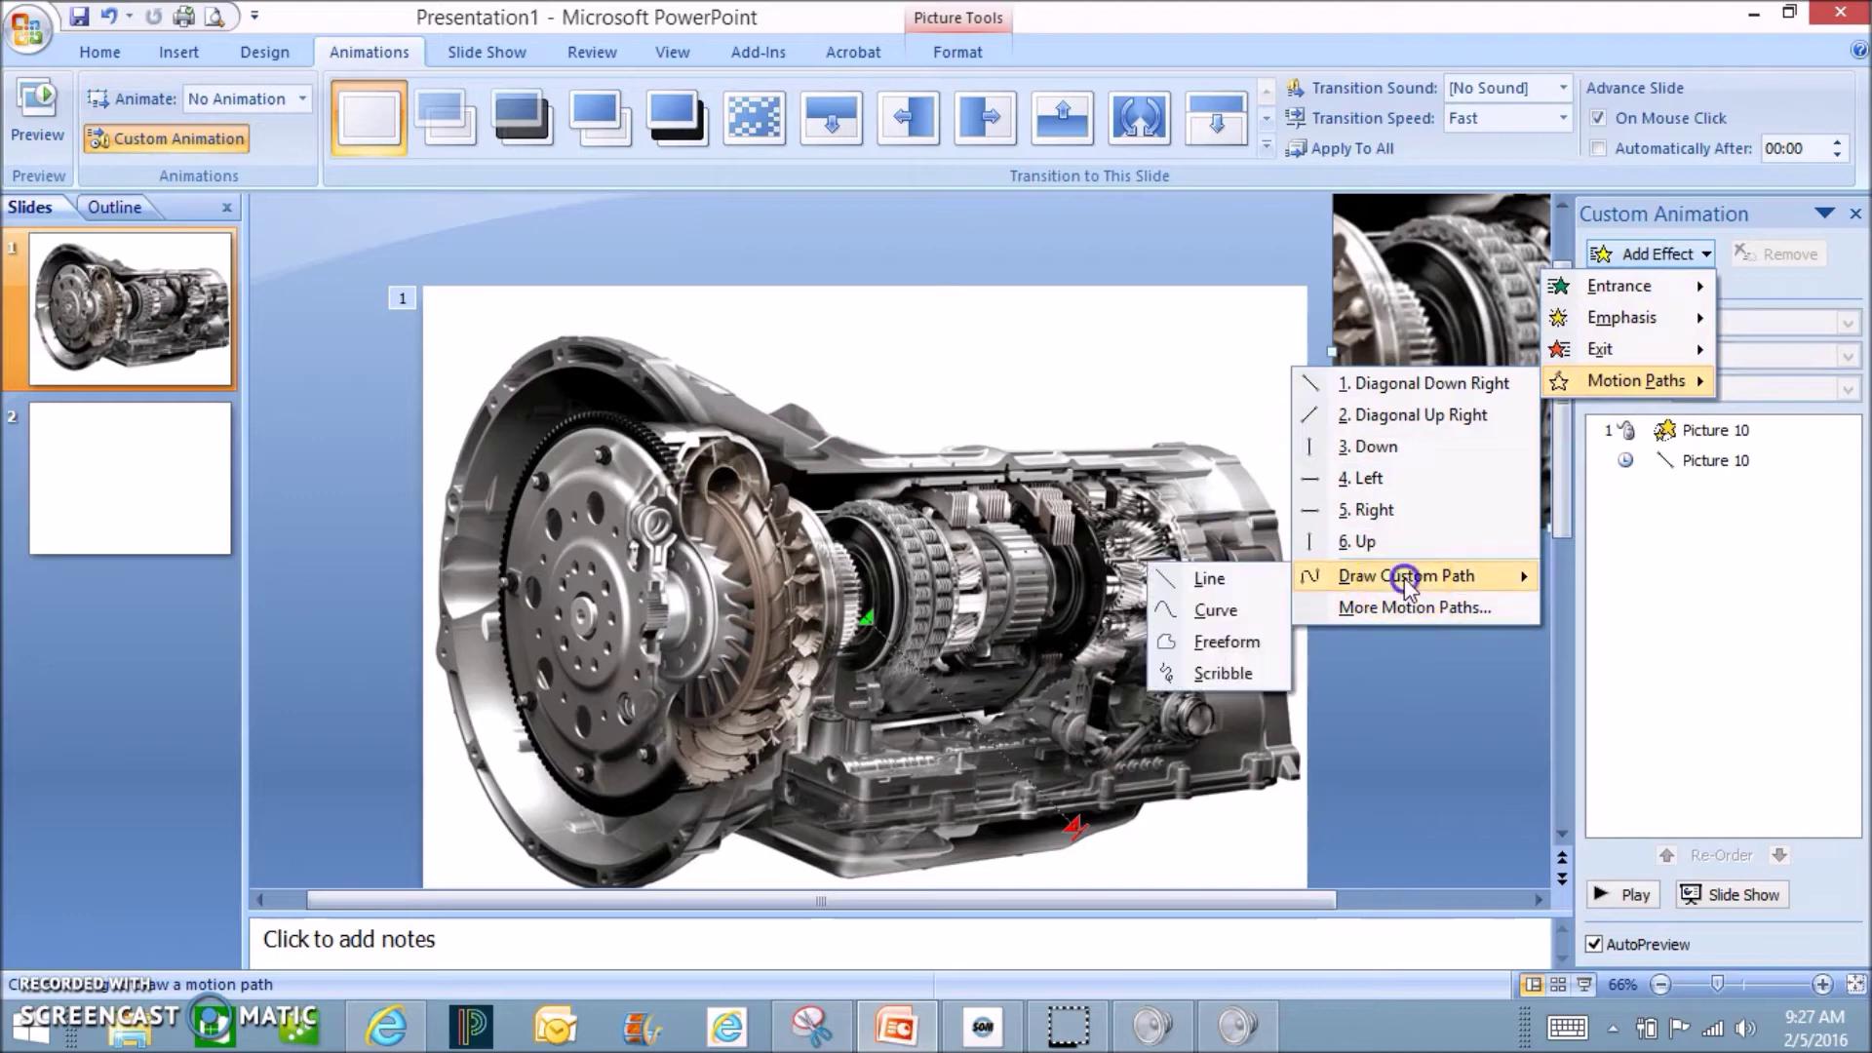
{"action": "left_click", "coordinate": [1208, 577]}
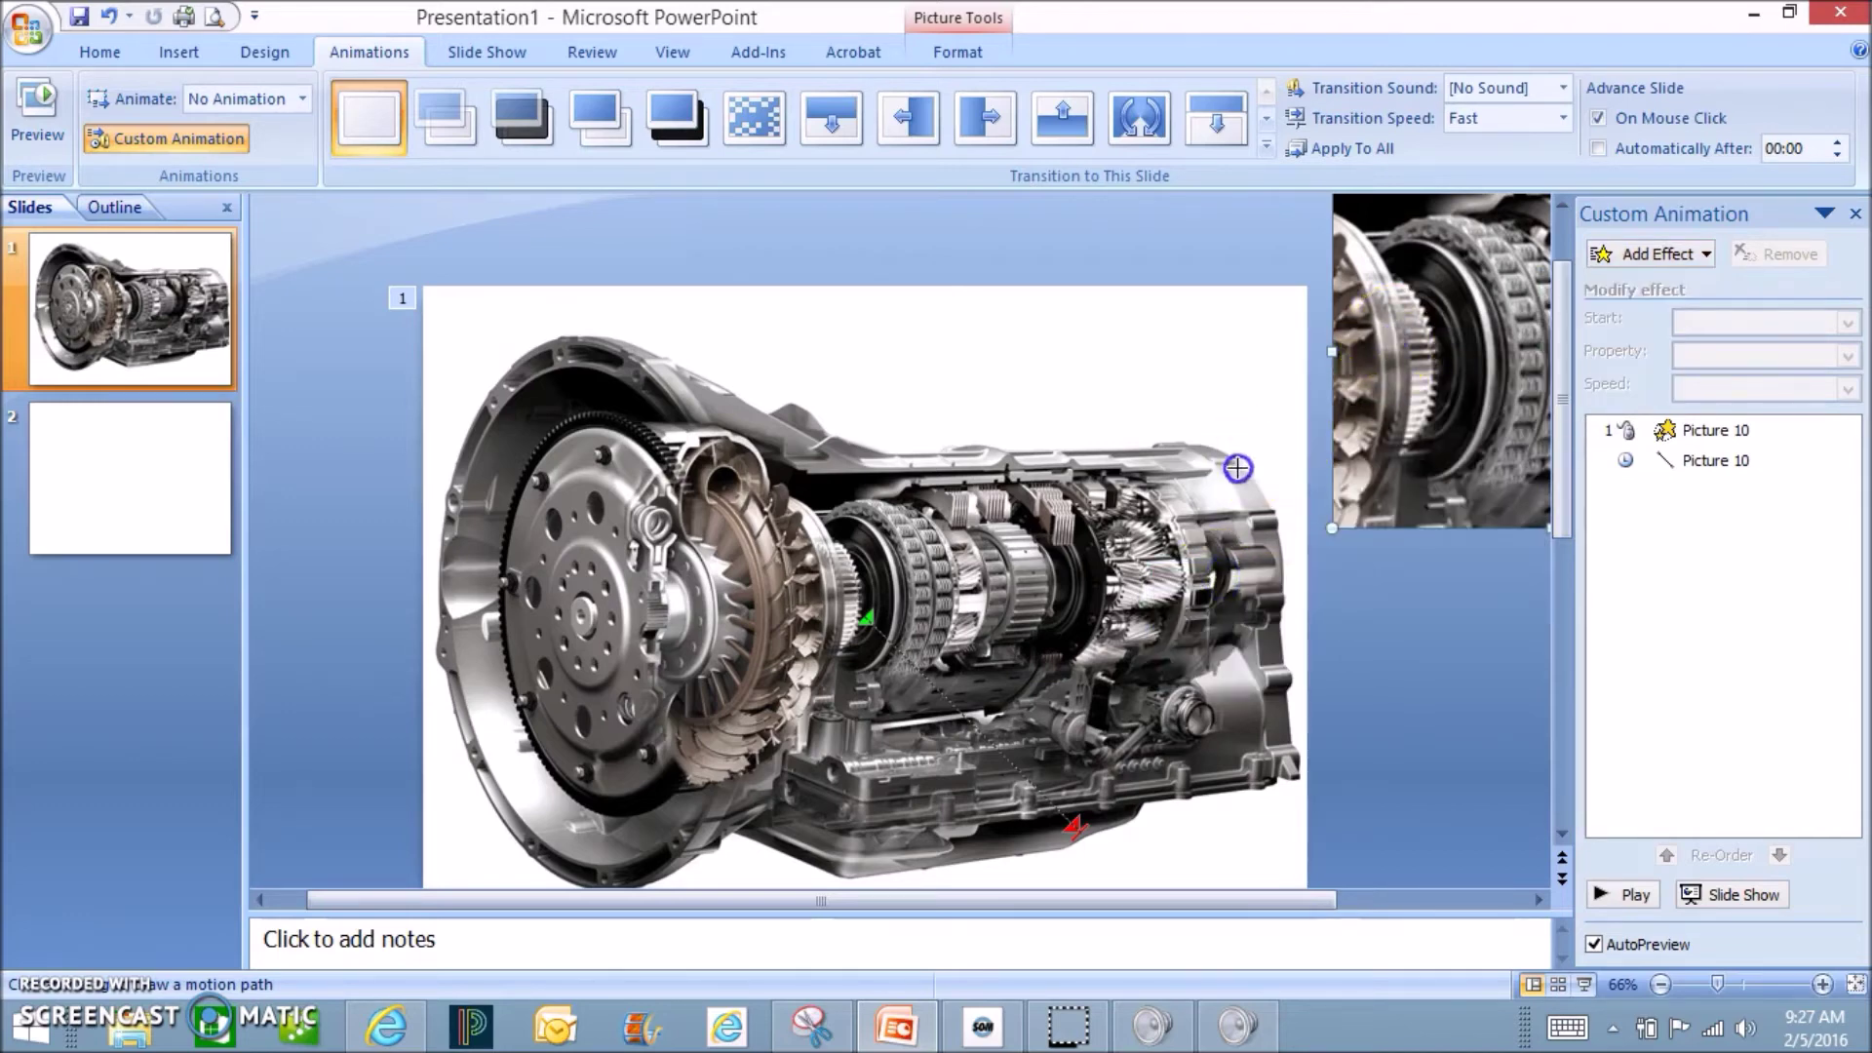
{"action": "left_click_drag", "start_coordinate": [918, 583], "coordinate": [867, 600]}
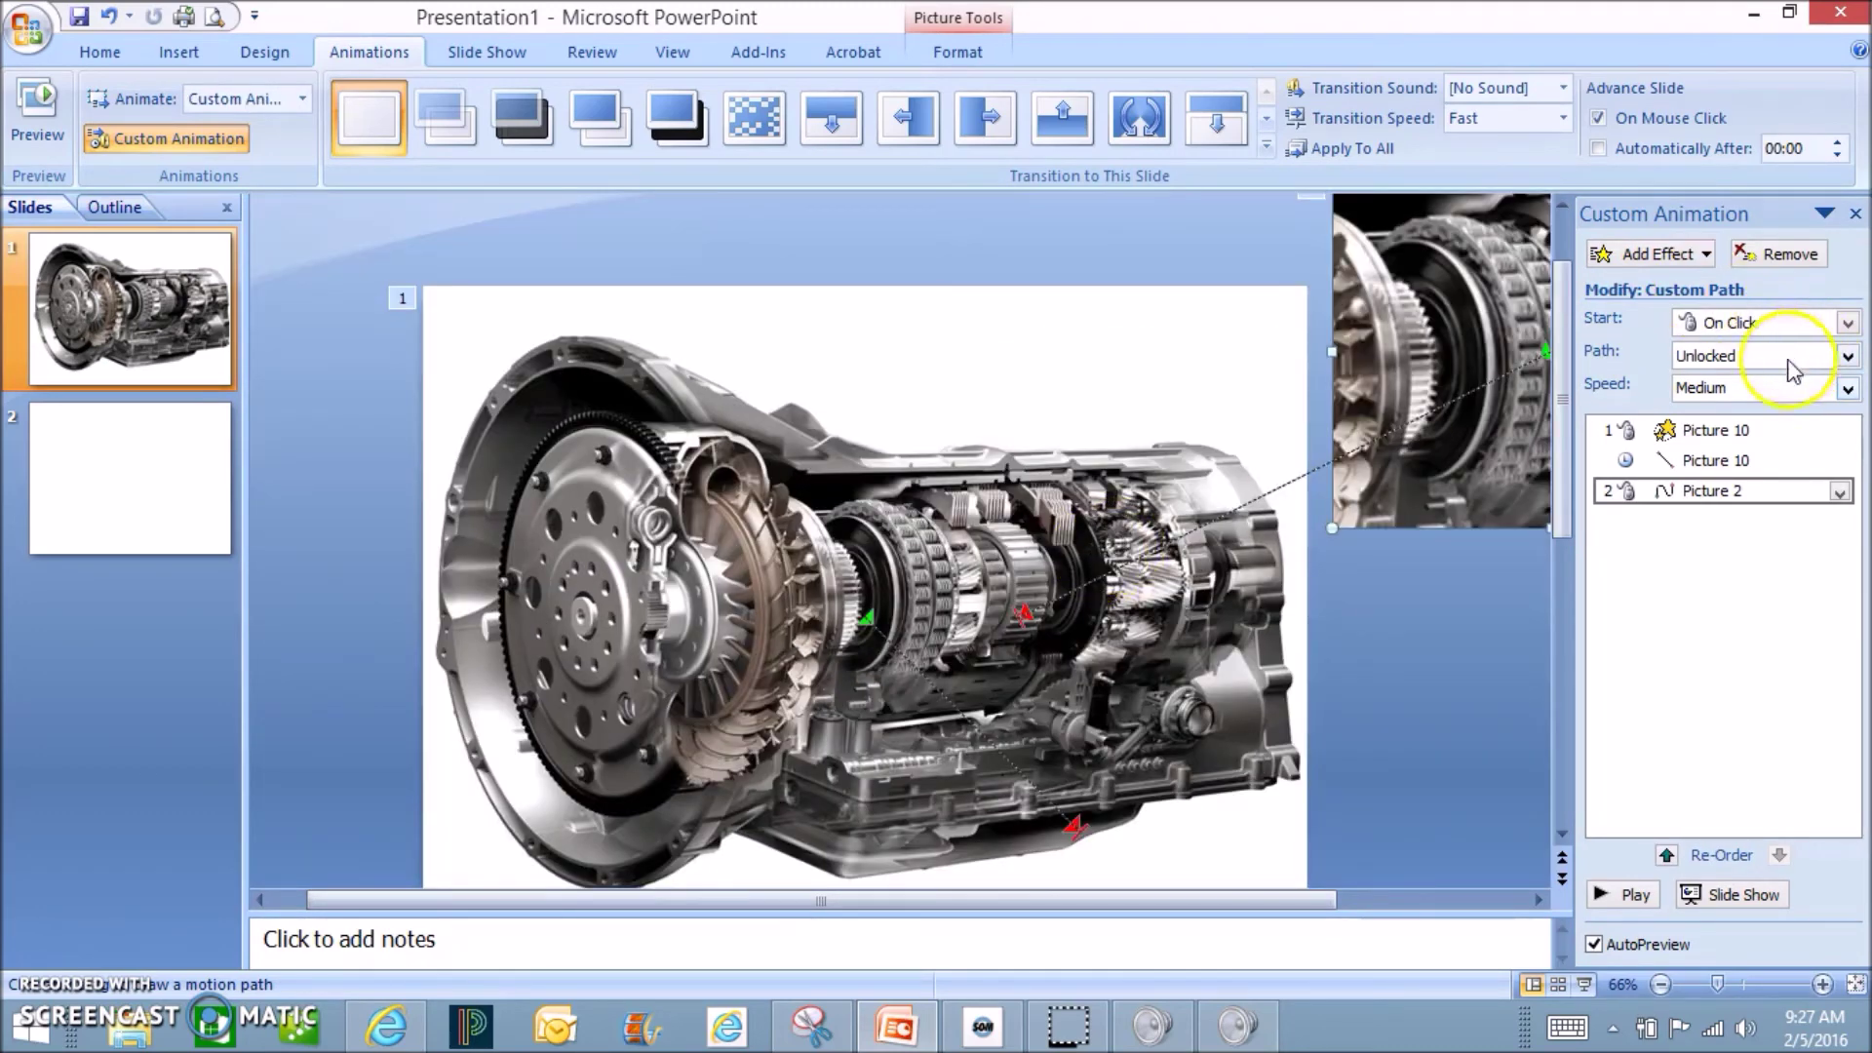
{"action": "left_click", "coordinate": [1657, 253]}
Give the gear close-up a Grow/Shrink emphasis with custom size 200, starting After Previous
{"action": "mouse_move", "coordinate": [1647, 355]}
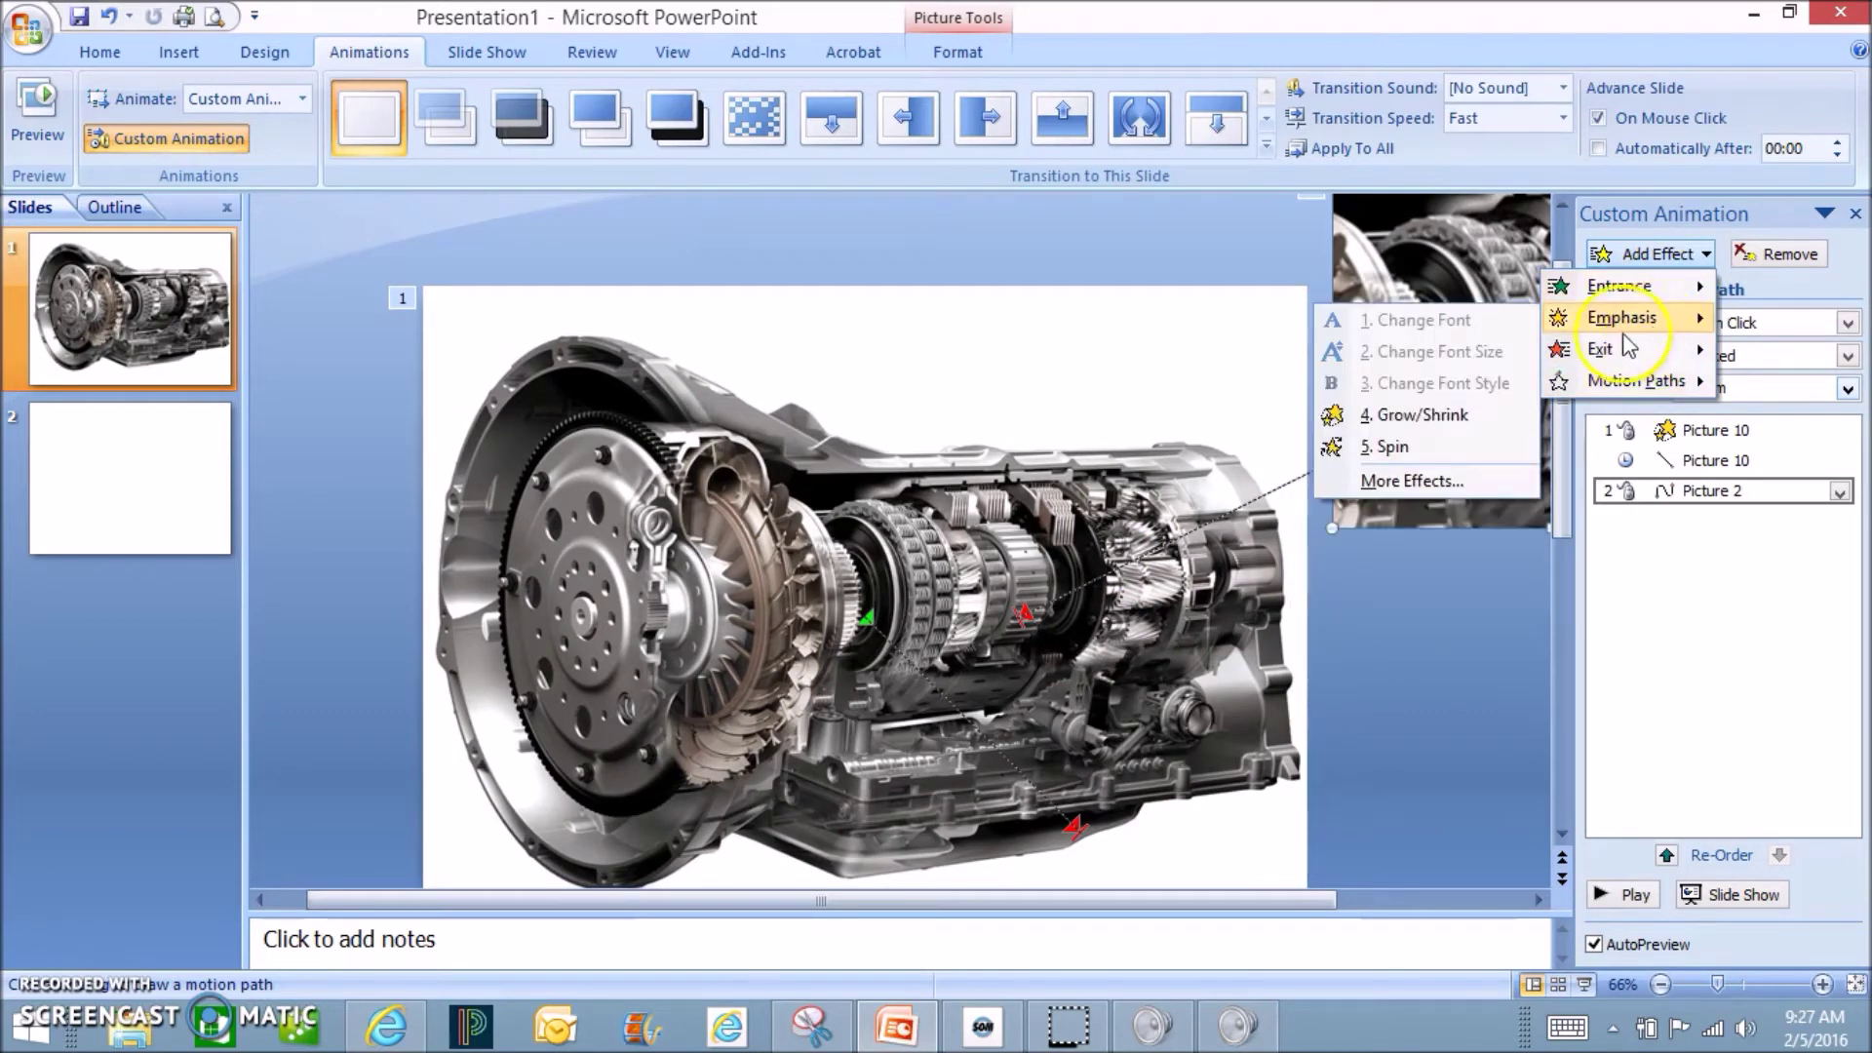
{"action": "left_click", "coordinate": [1421, 415]}
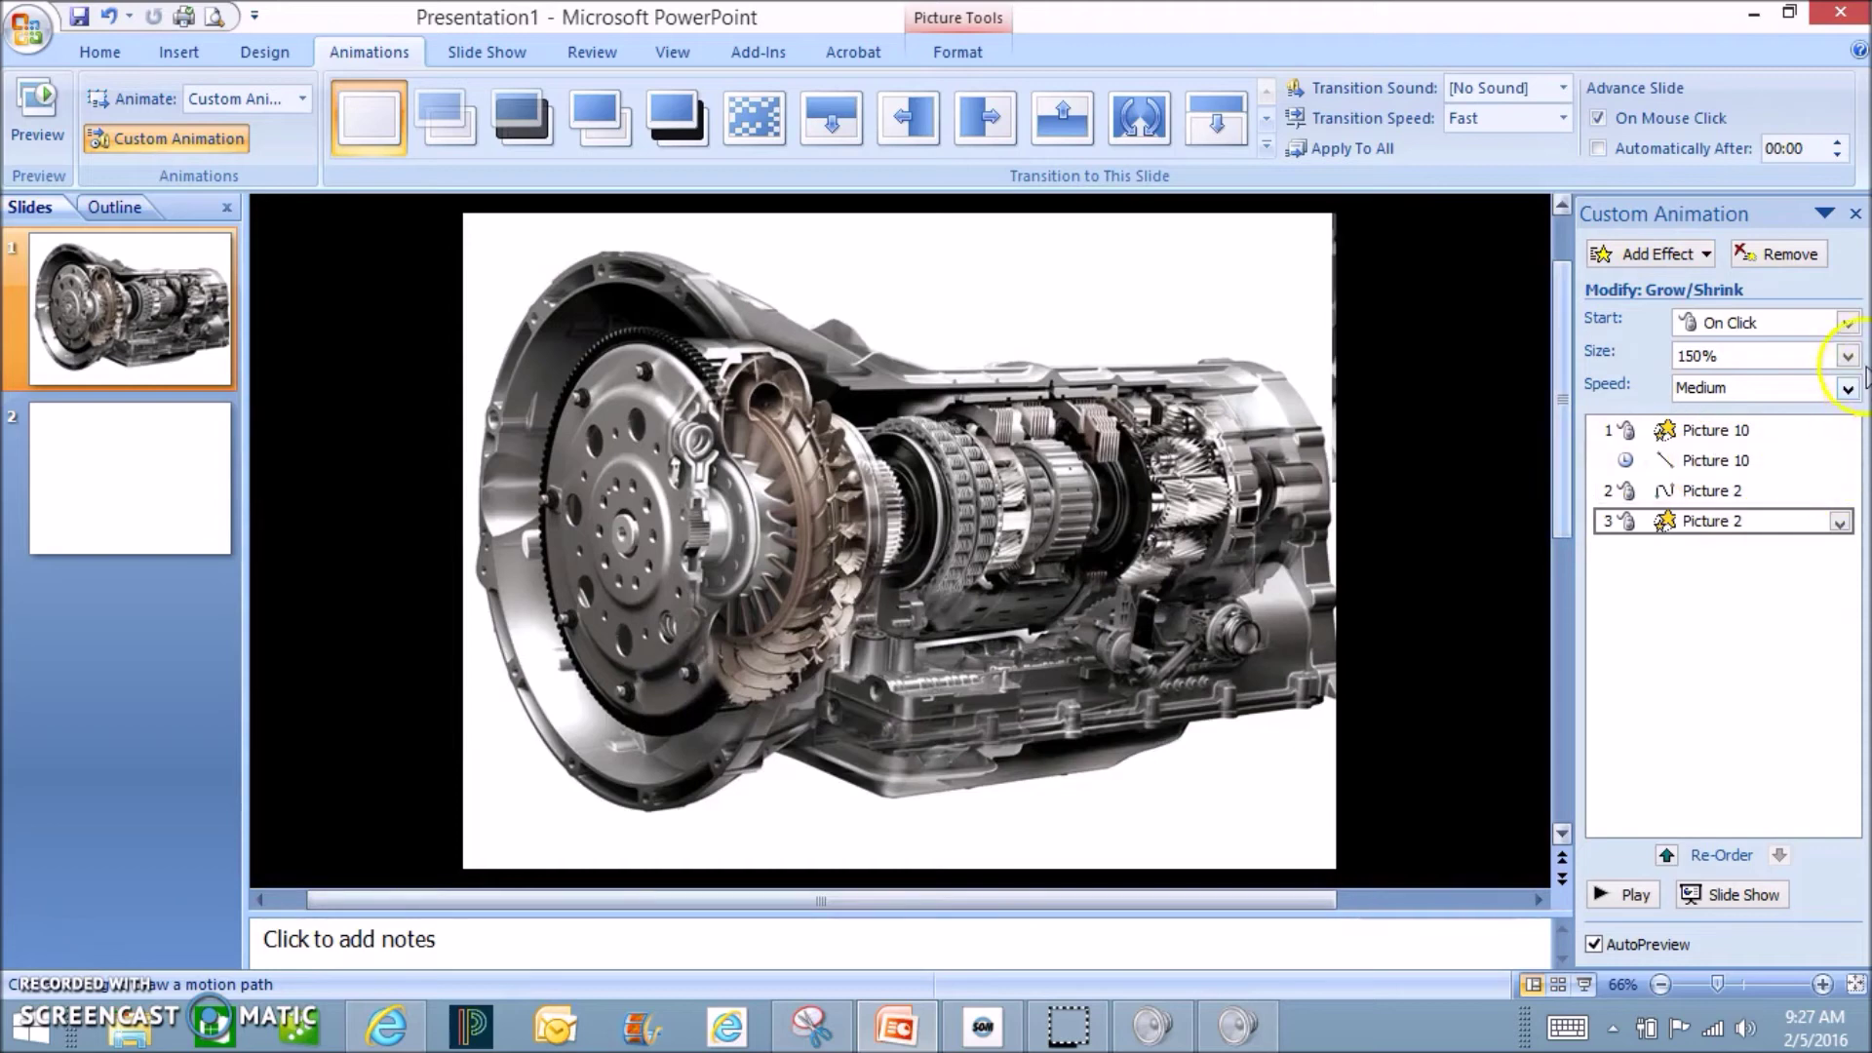
{"action": "left_click", "coordinate": [1849, 357]}
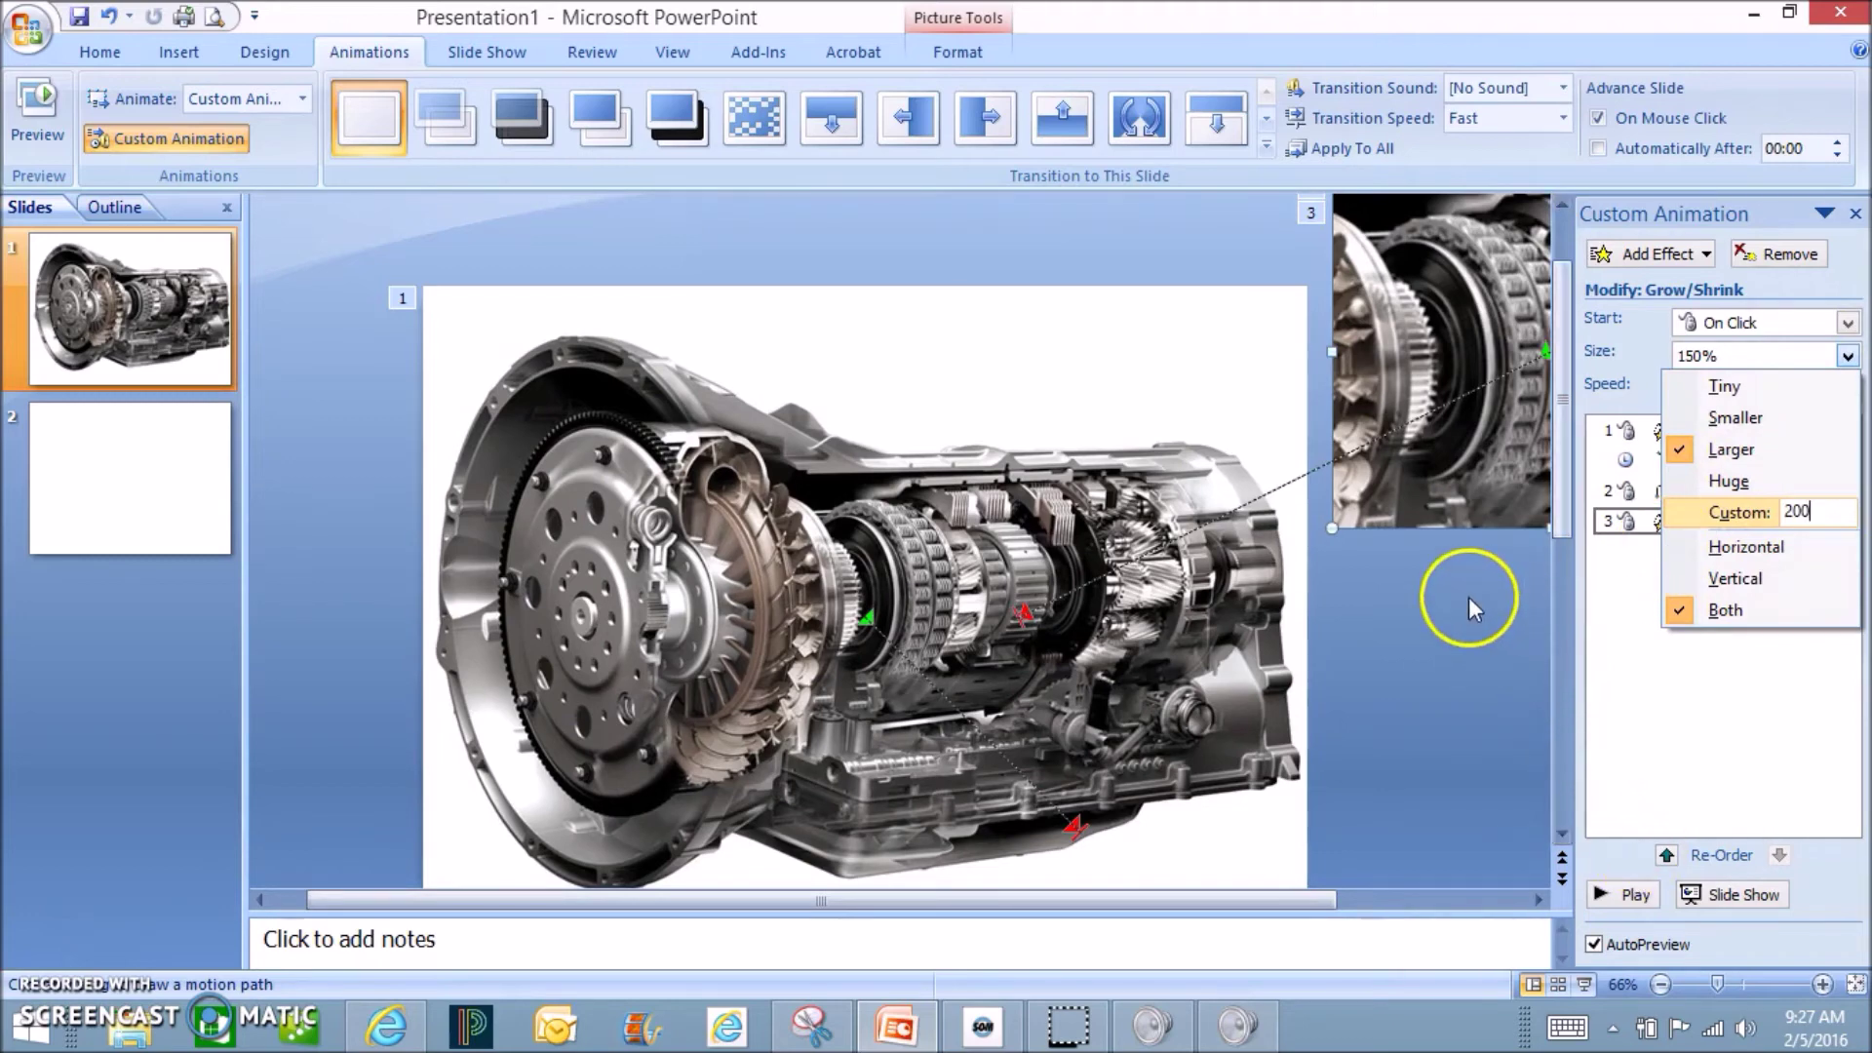
{"action": "key", "text": "Return"}
{"action": "left_click", "coordinate": [1660, 523]}
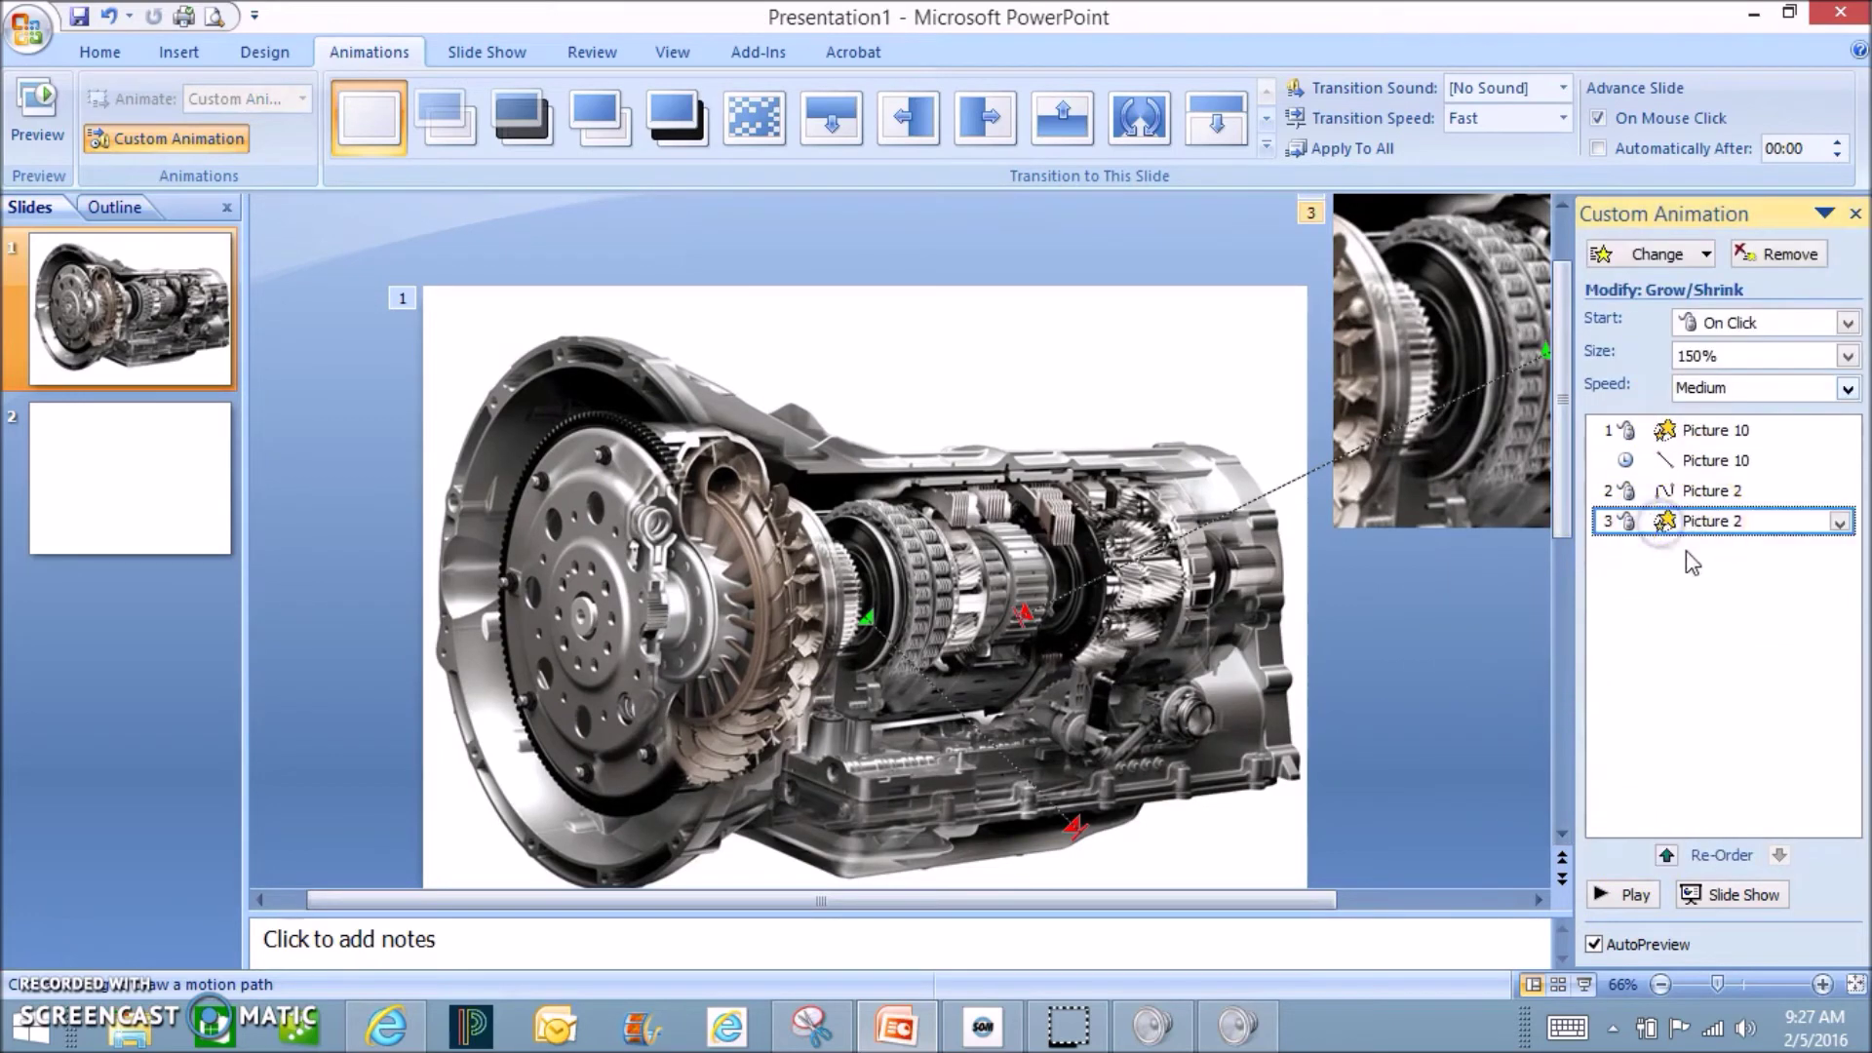
{"action": "left_click", "coordinate": [1847, 324]}
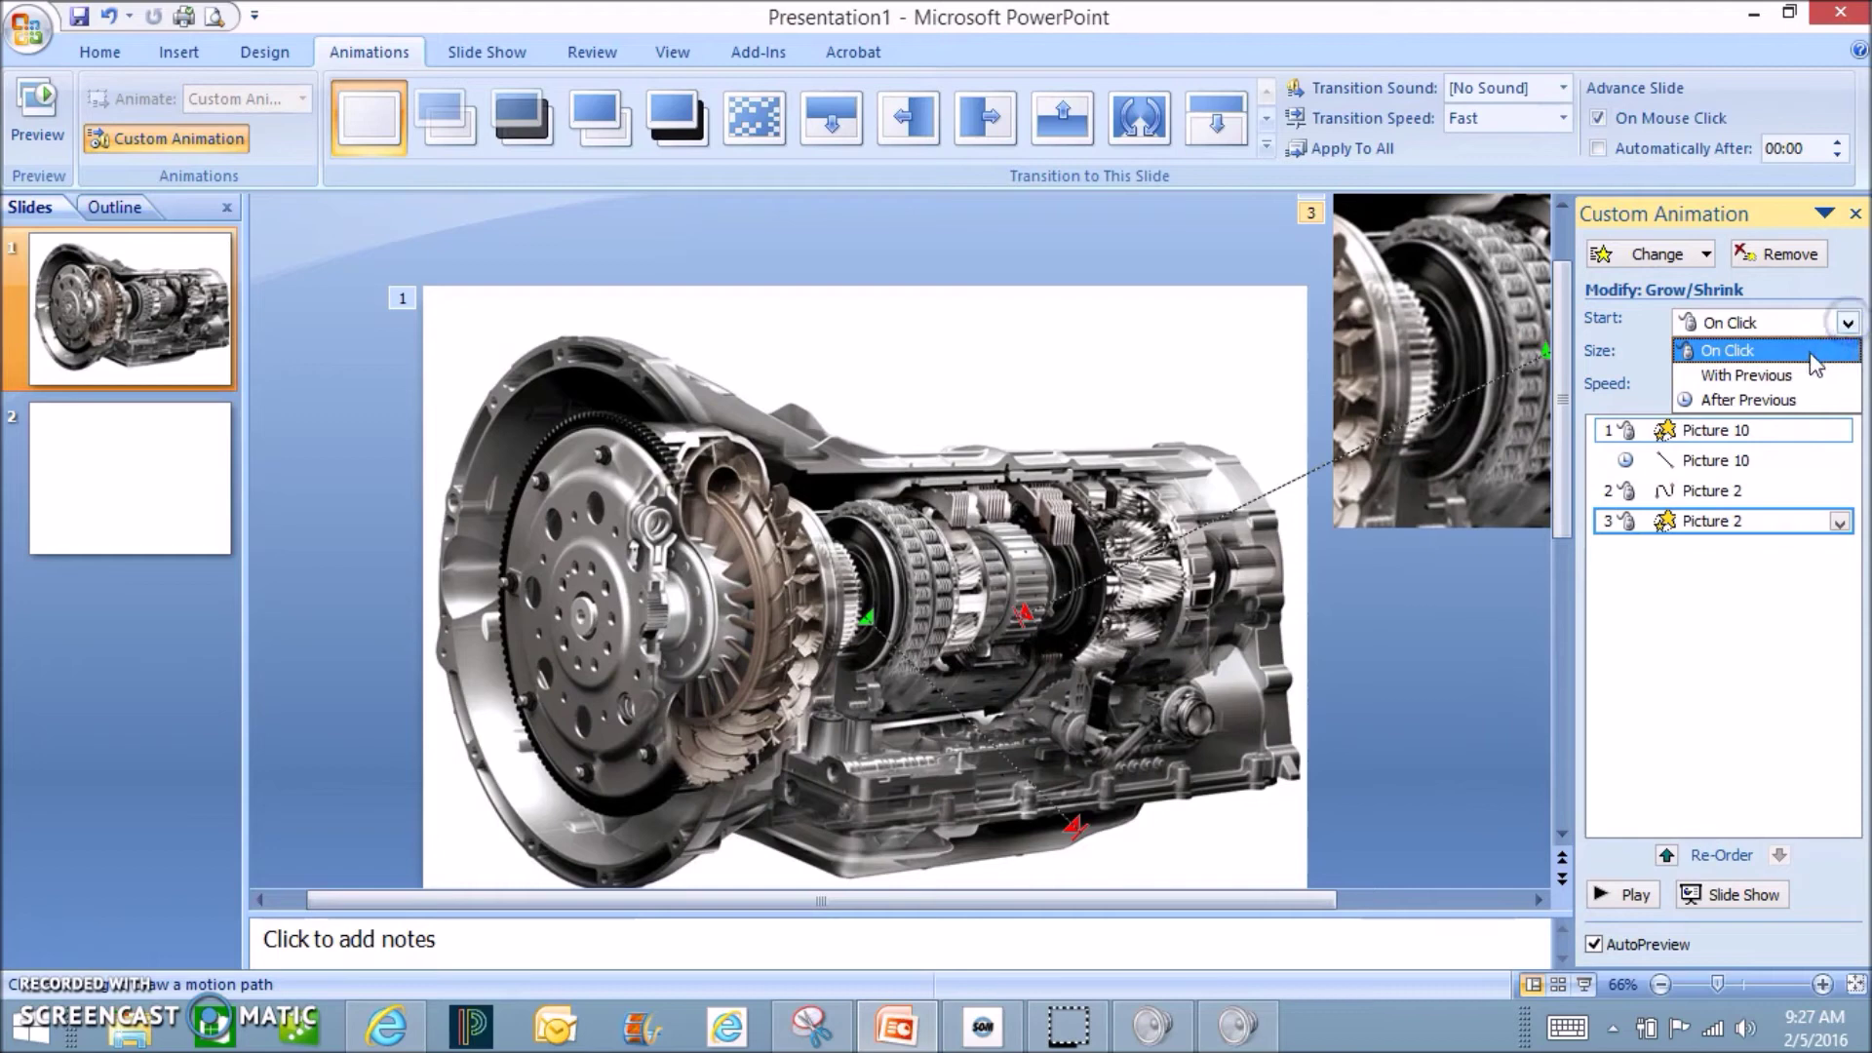
{"action": "left_click", "coordinate": [1784, 404]}
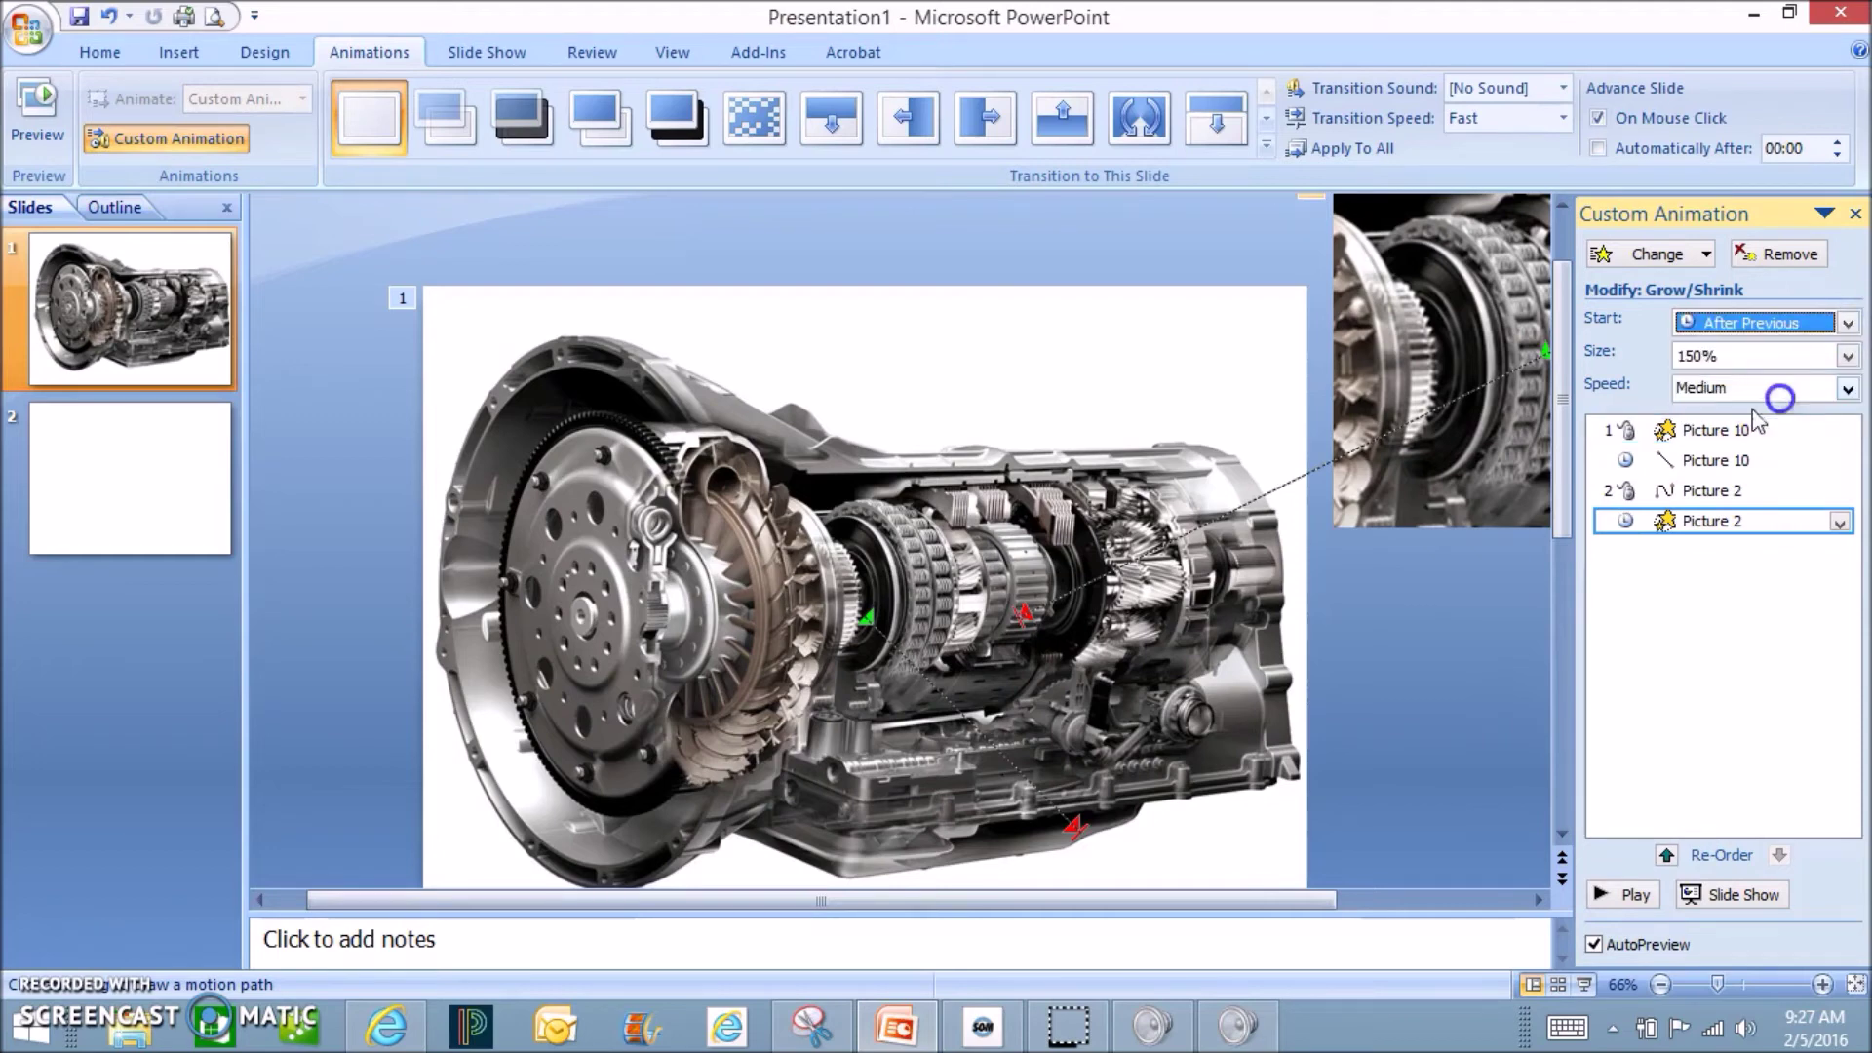
{"action": "left_click", "coordinate": [487, 52]}
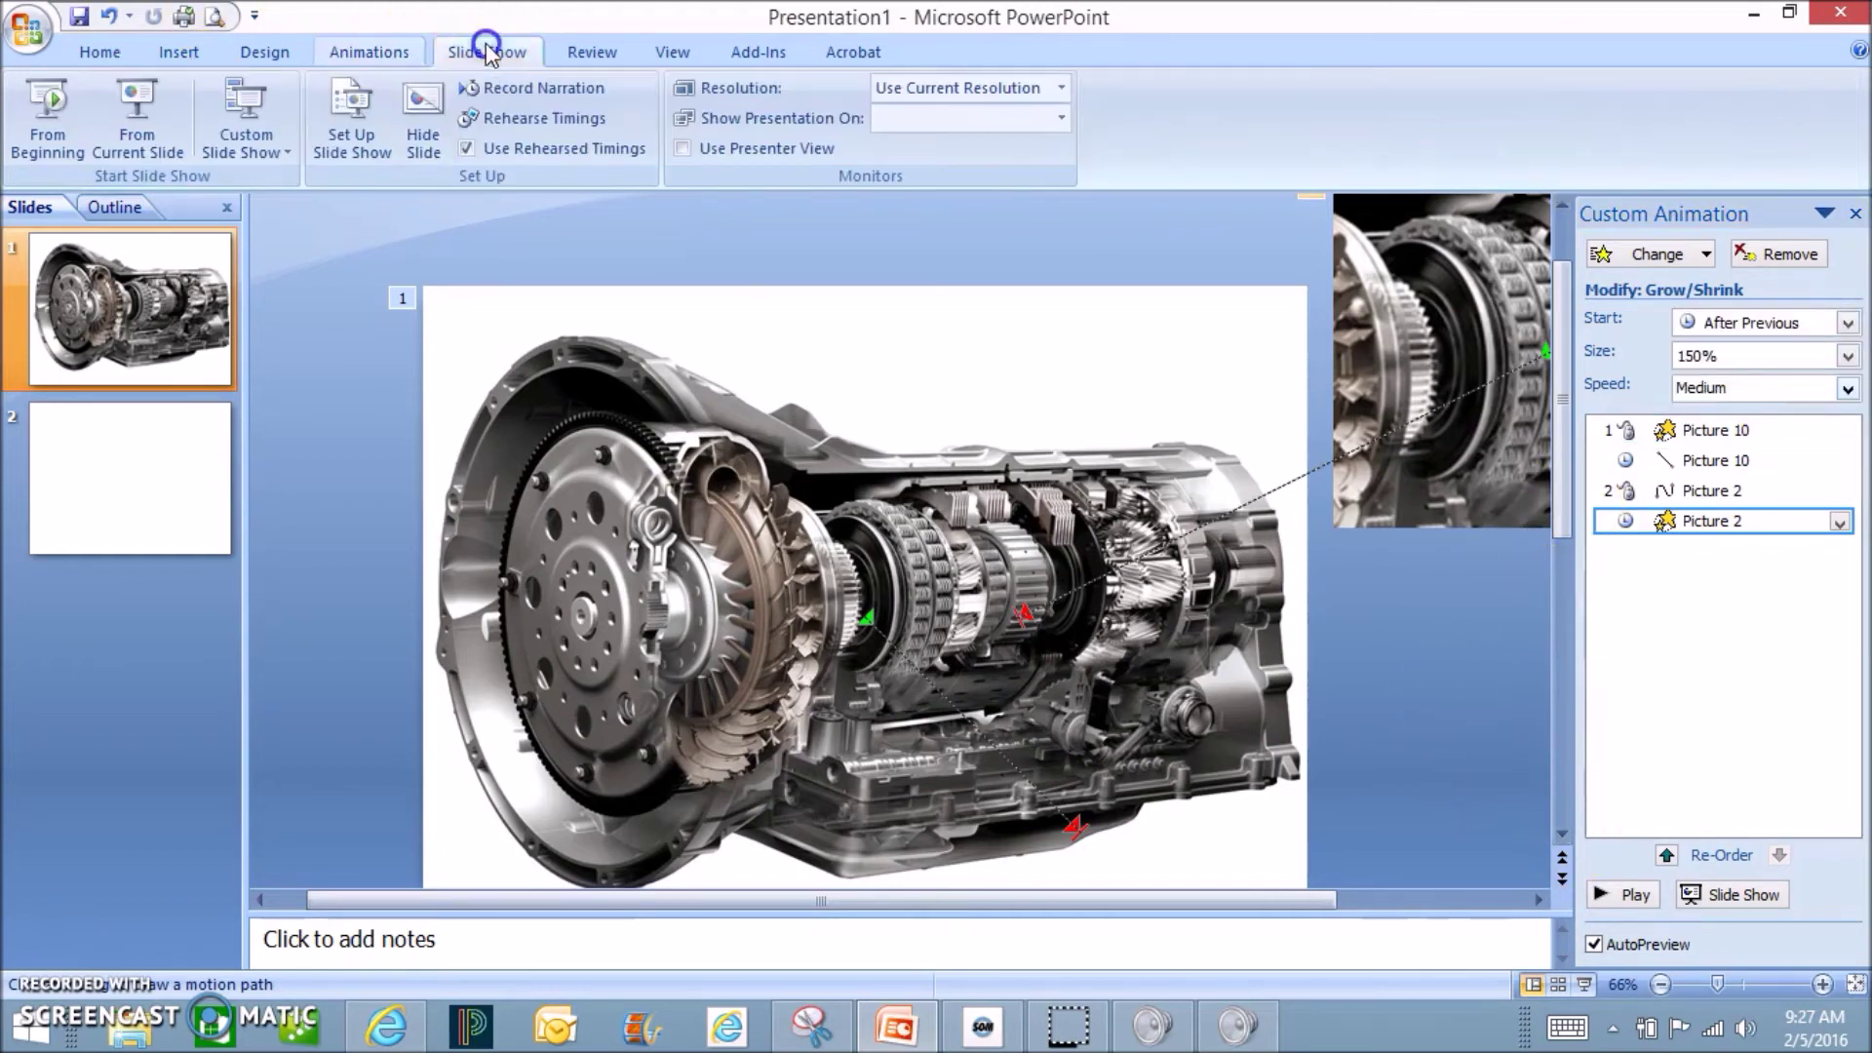
{"action": "left_click", "coordinate": [46, 115]}
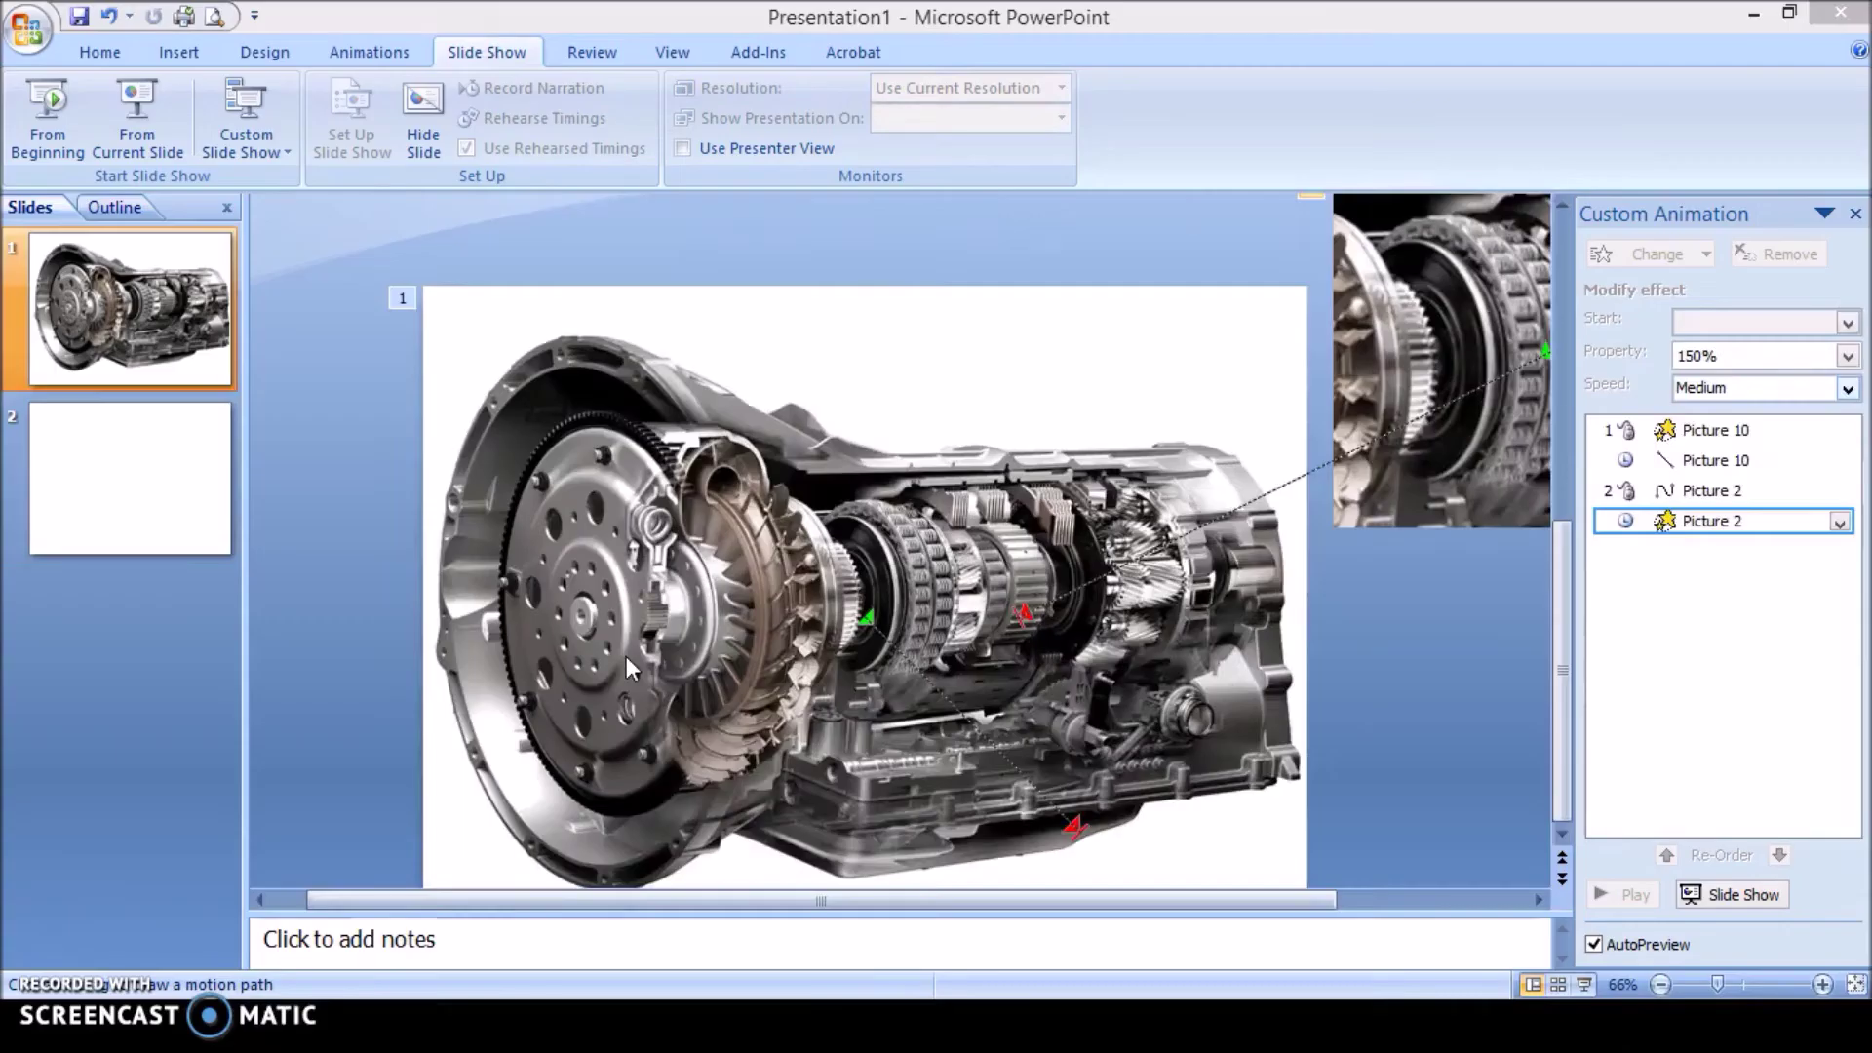
{"action": "left_click", "coordinate": [1204, 656]}
{"action": "left_click", "coordinate": [721, 336]}
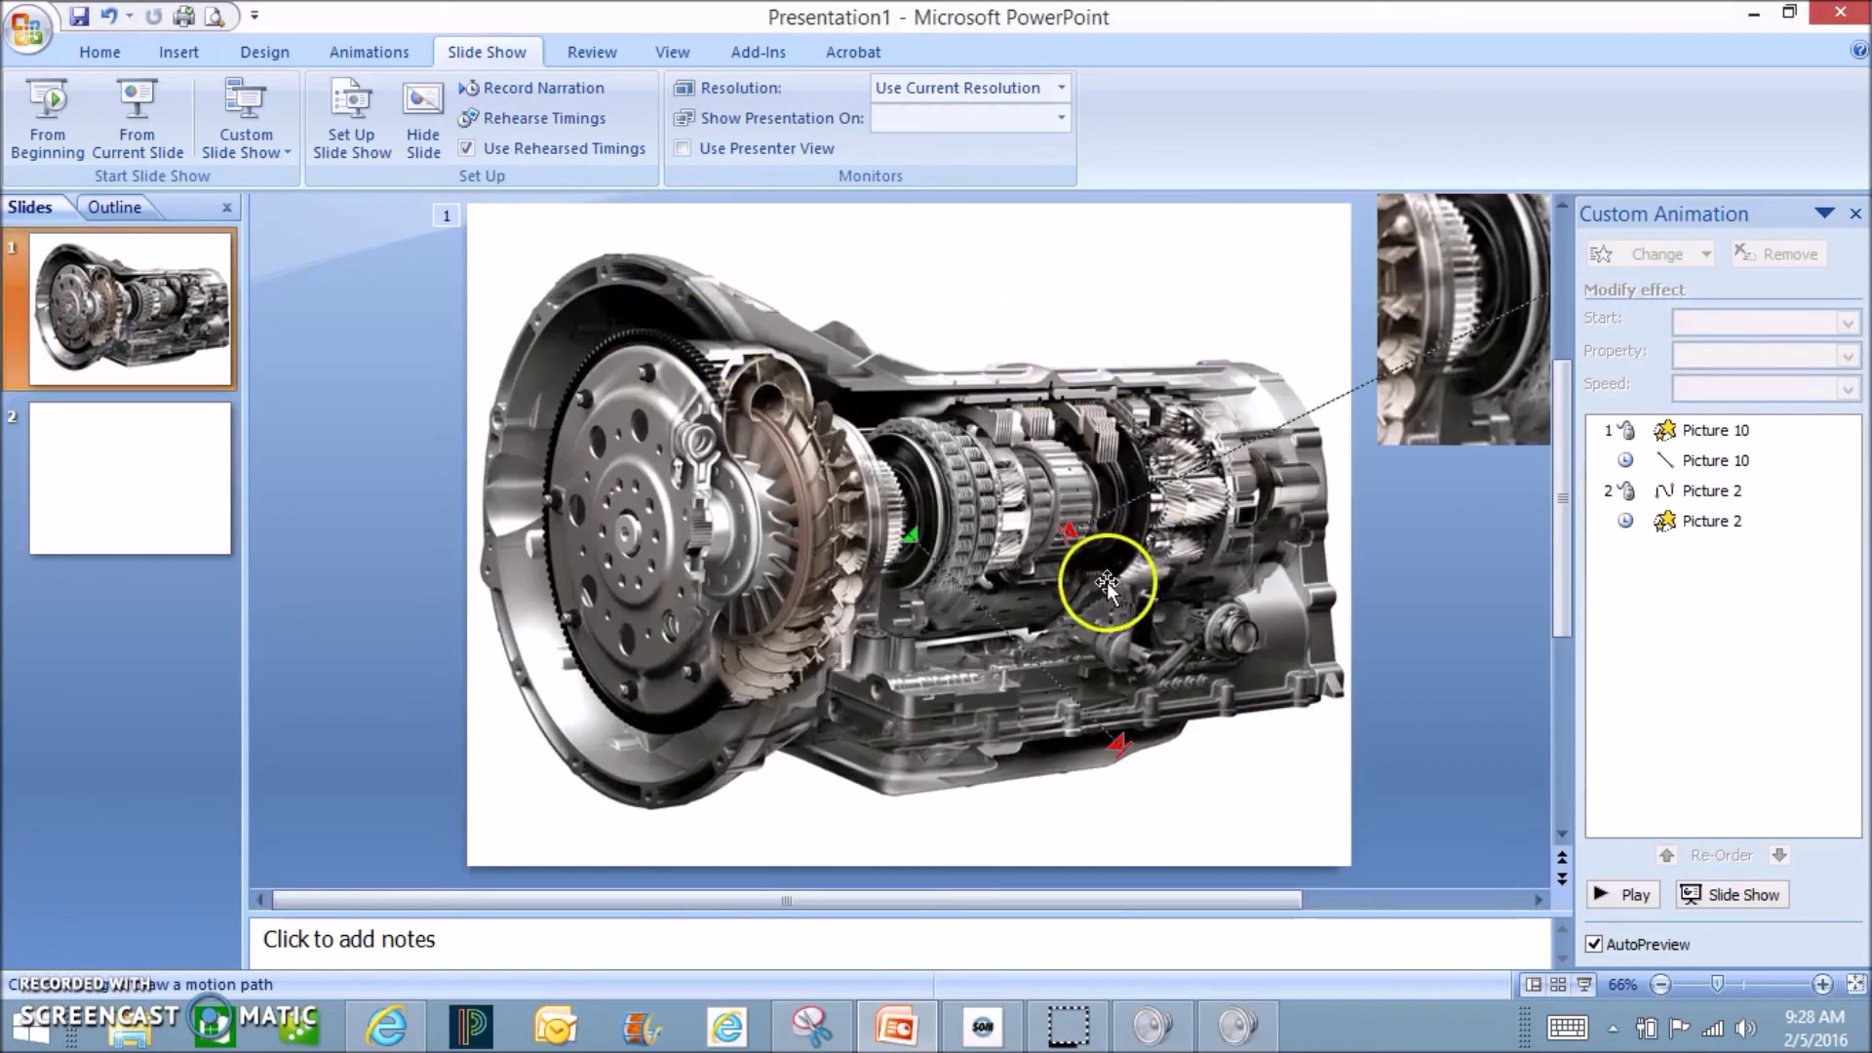
Drag the gear close-up path's end point farther left over the front gears, then preview the animations
{"action": "left_click", "coordinate": [1070, 537]}
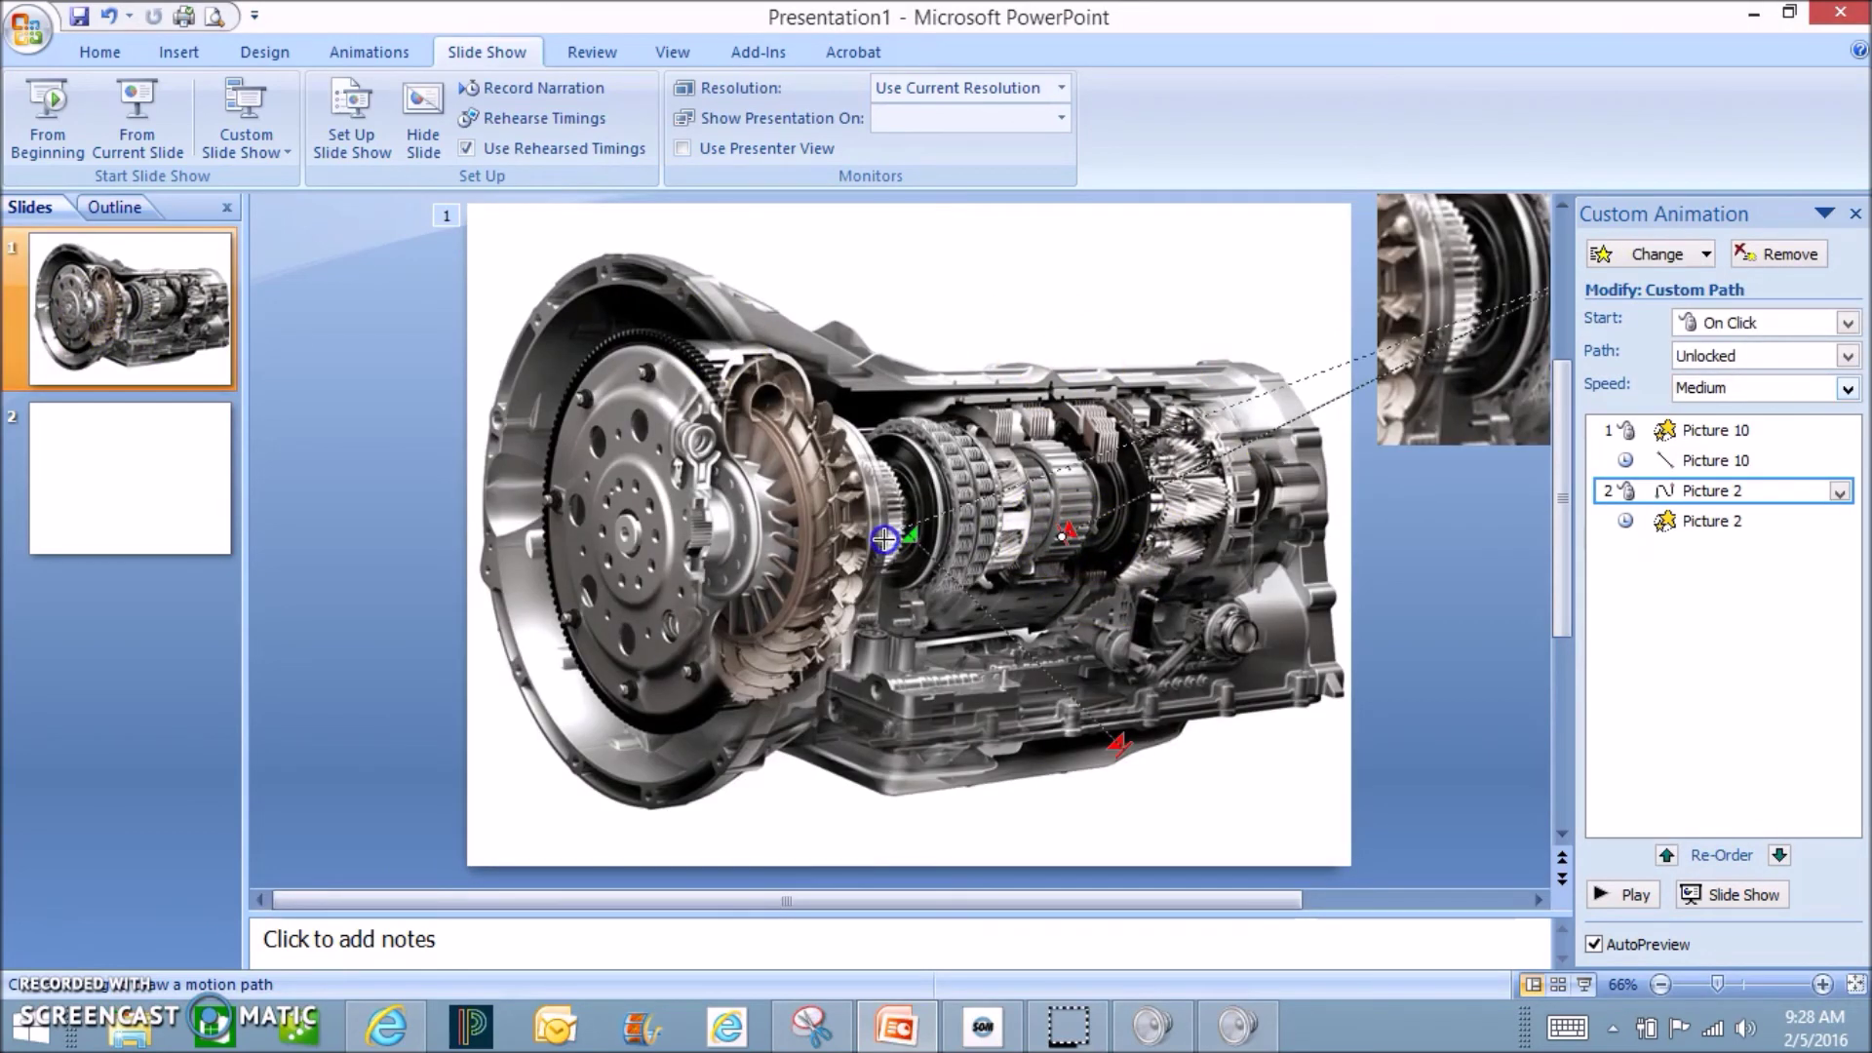
{"action": "left_click", "coordinate": [884, 539]}
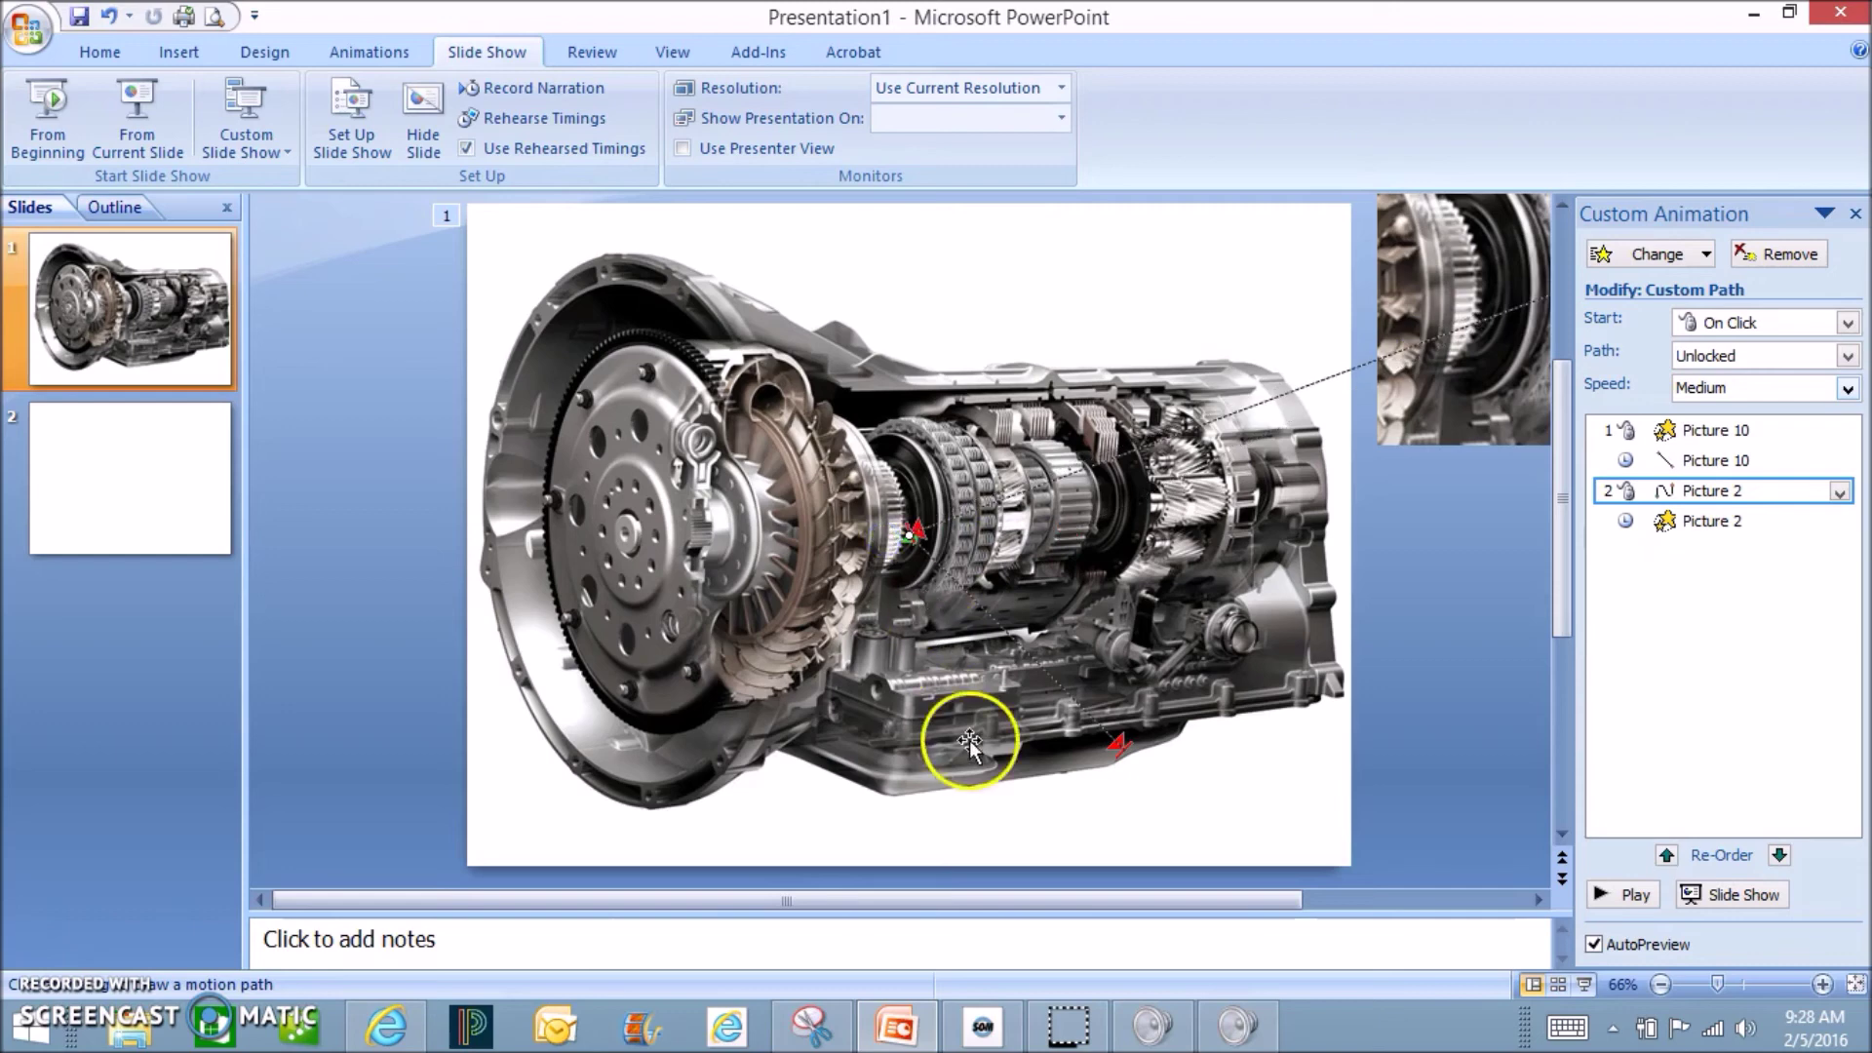
{"action": "left_click", "coordinate": [1650, 901]}
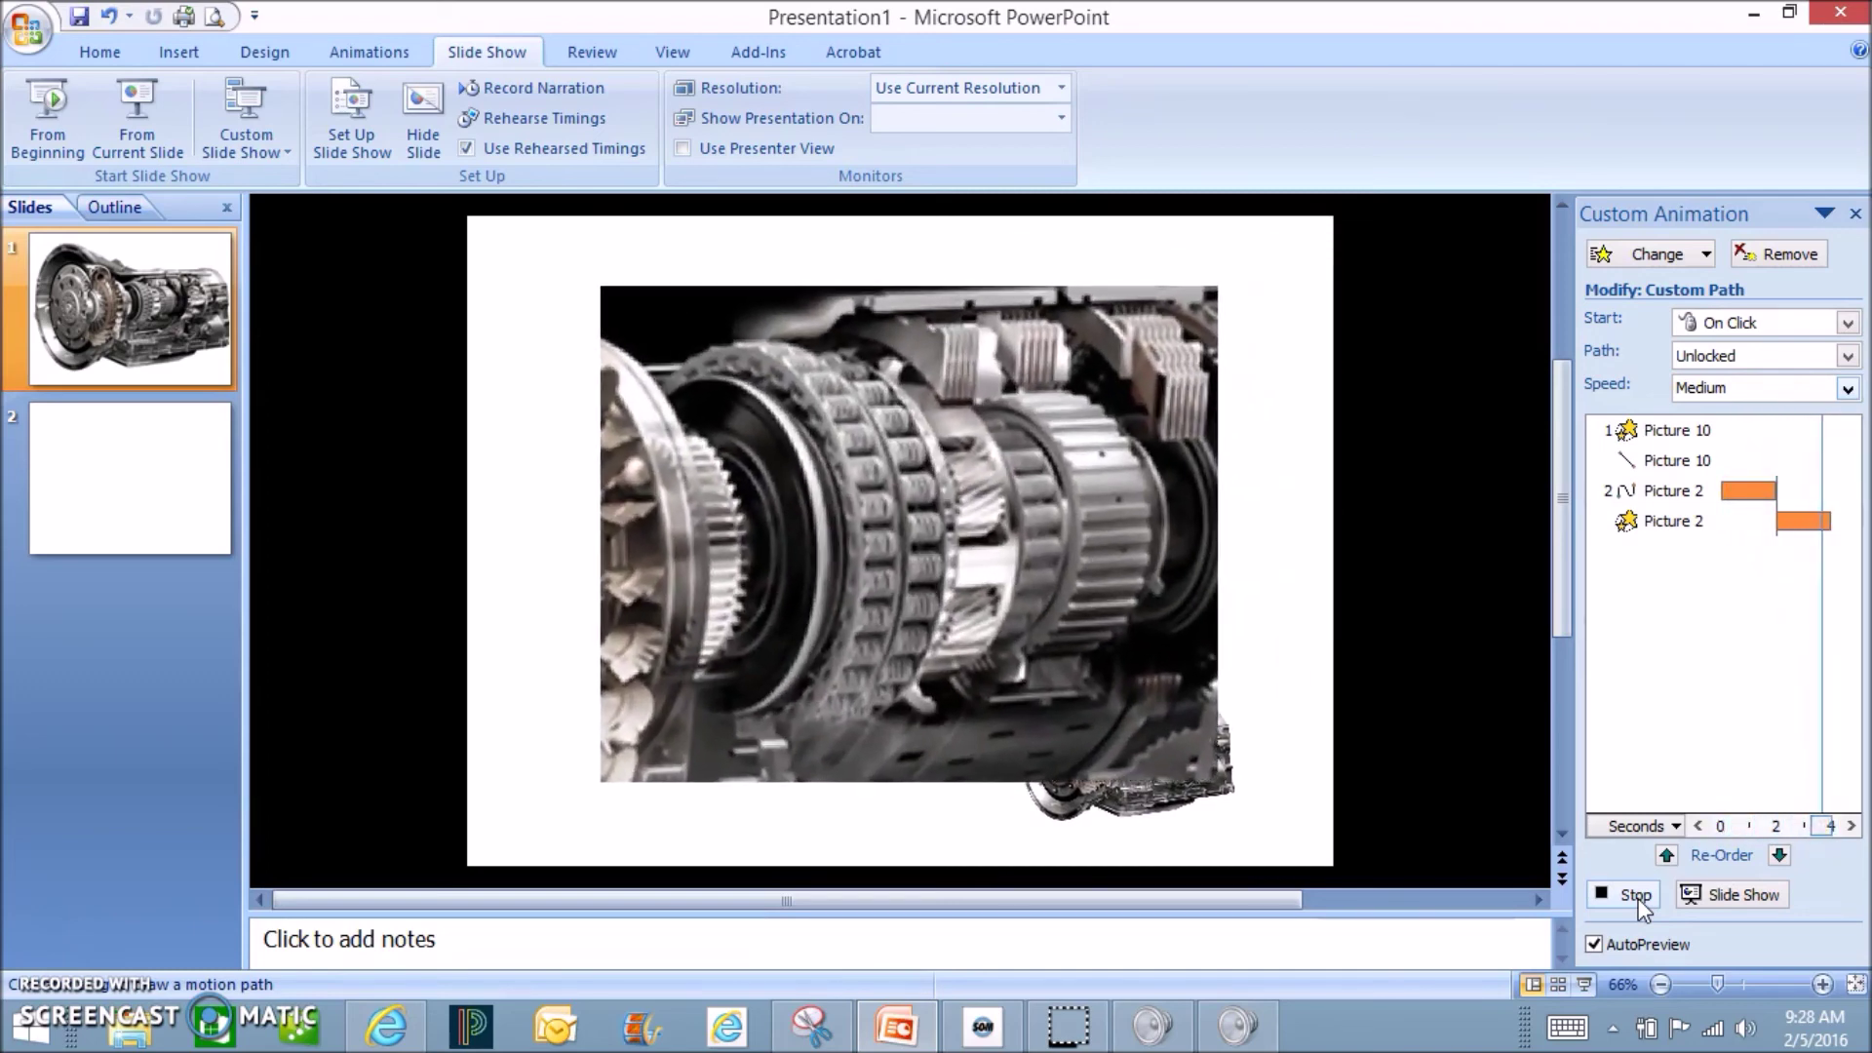
{"action": "left_click", "coordinate": [1635, 895]}
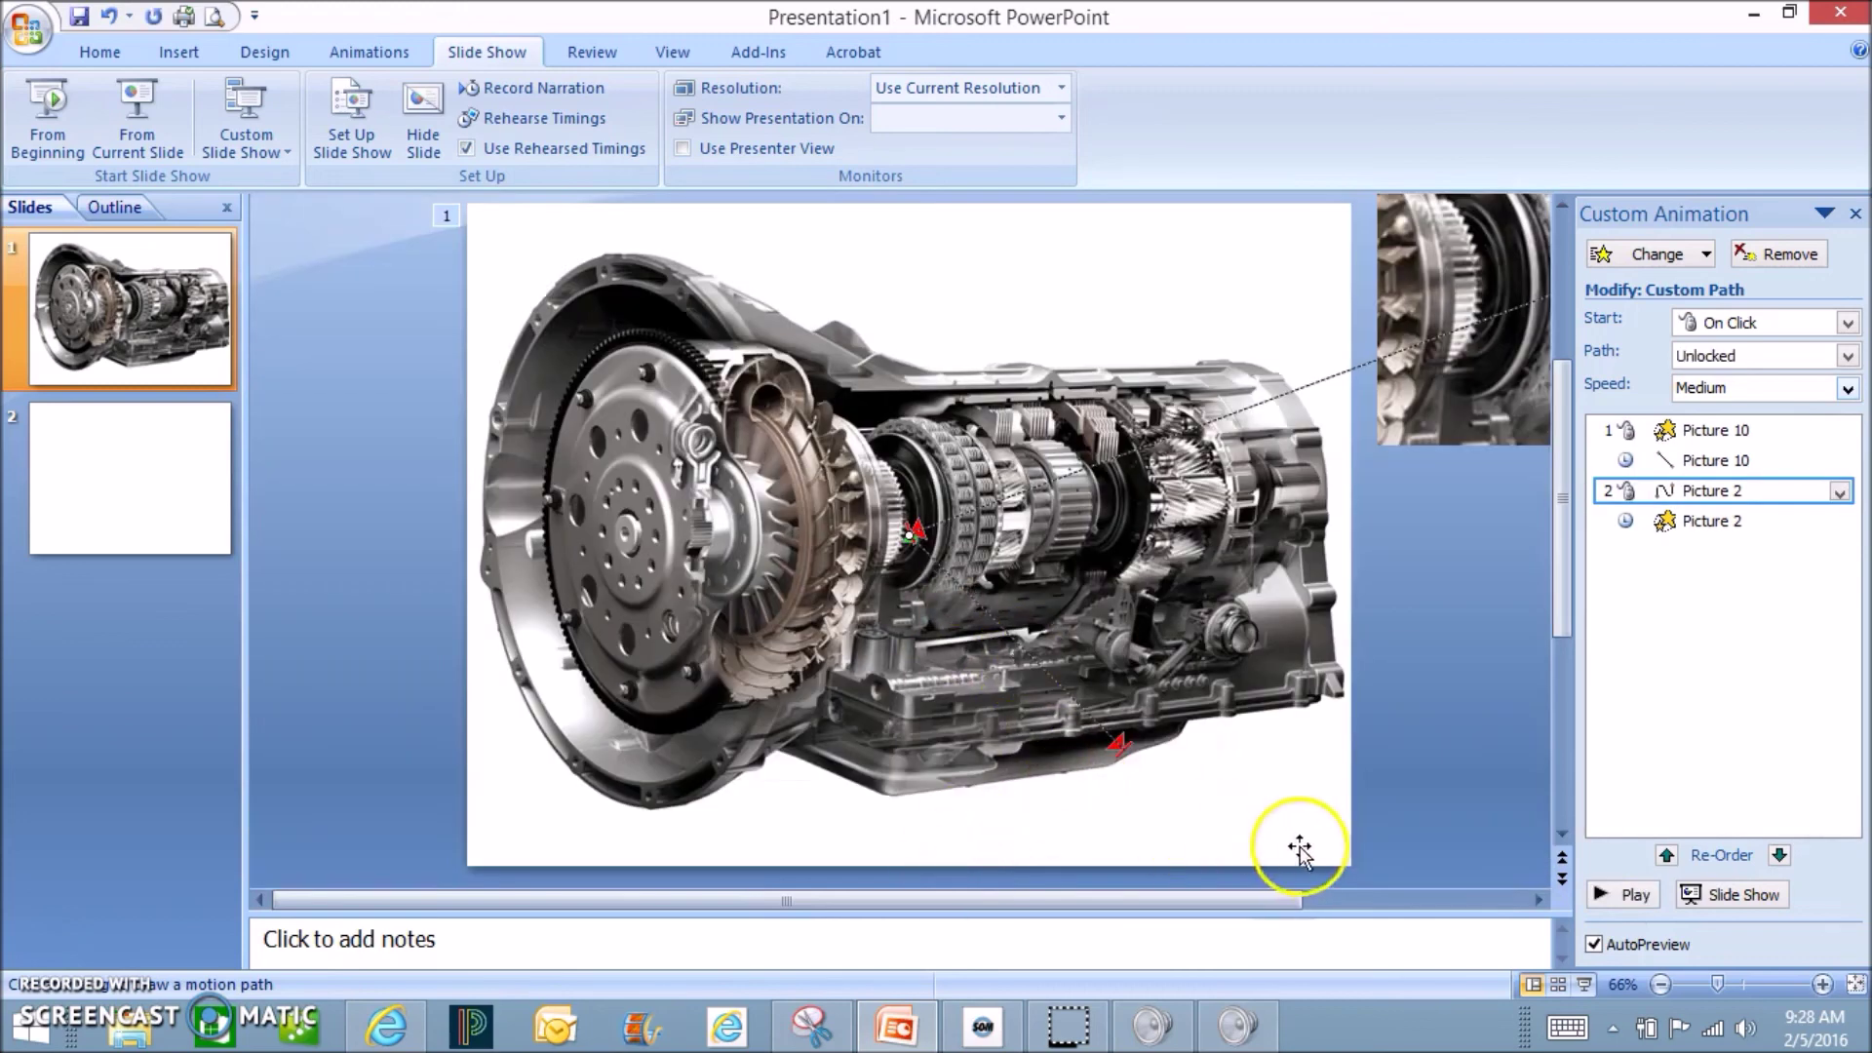
Remove the blank slide 2 from the presentation
{"action": "left_click", "coordinate": [105, 460]}
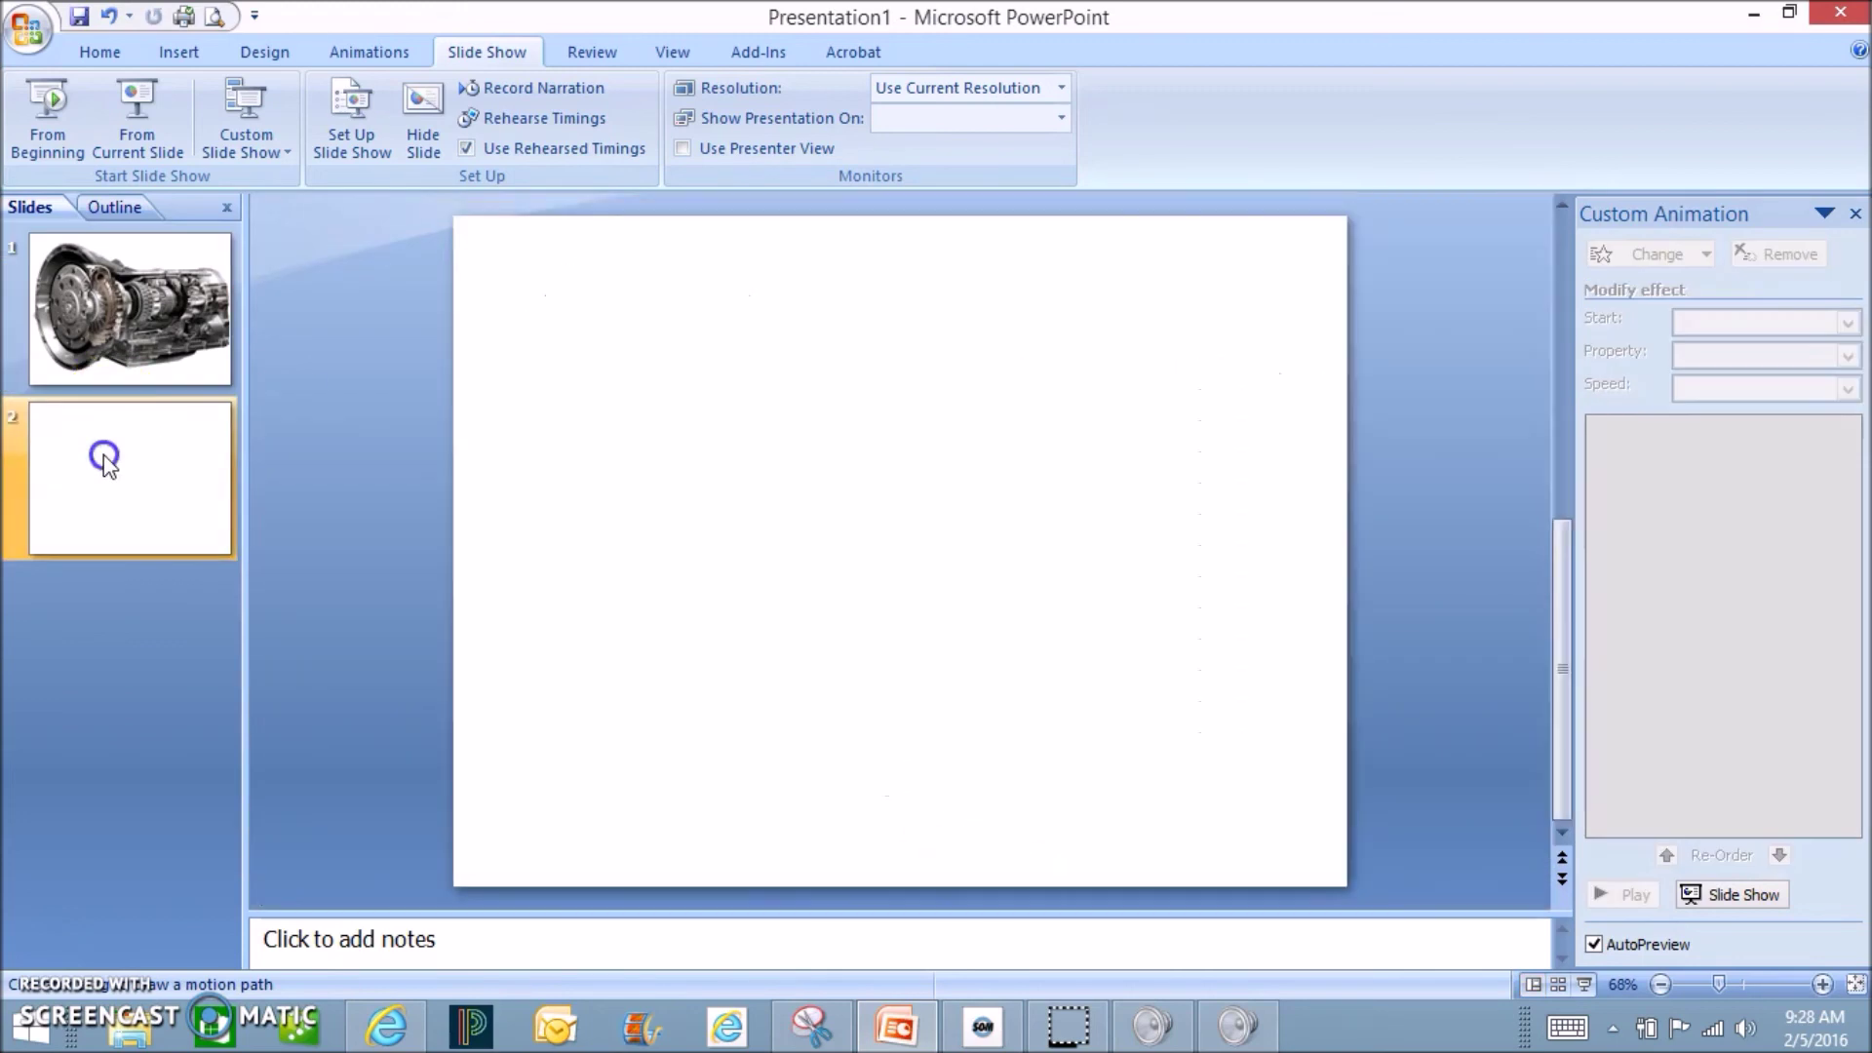
{"action": "key", "text": "Delete"}
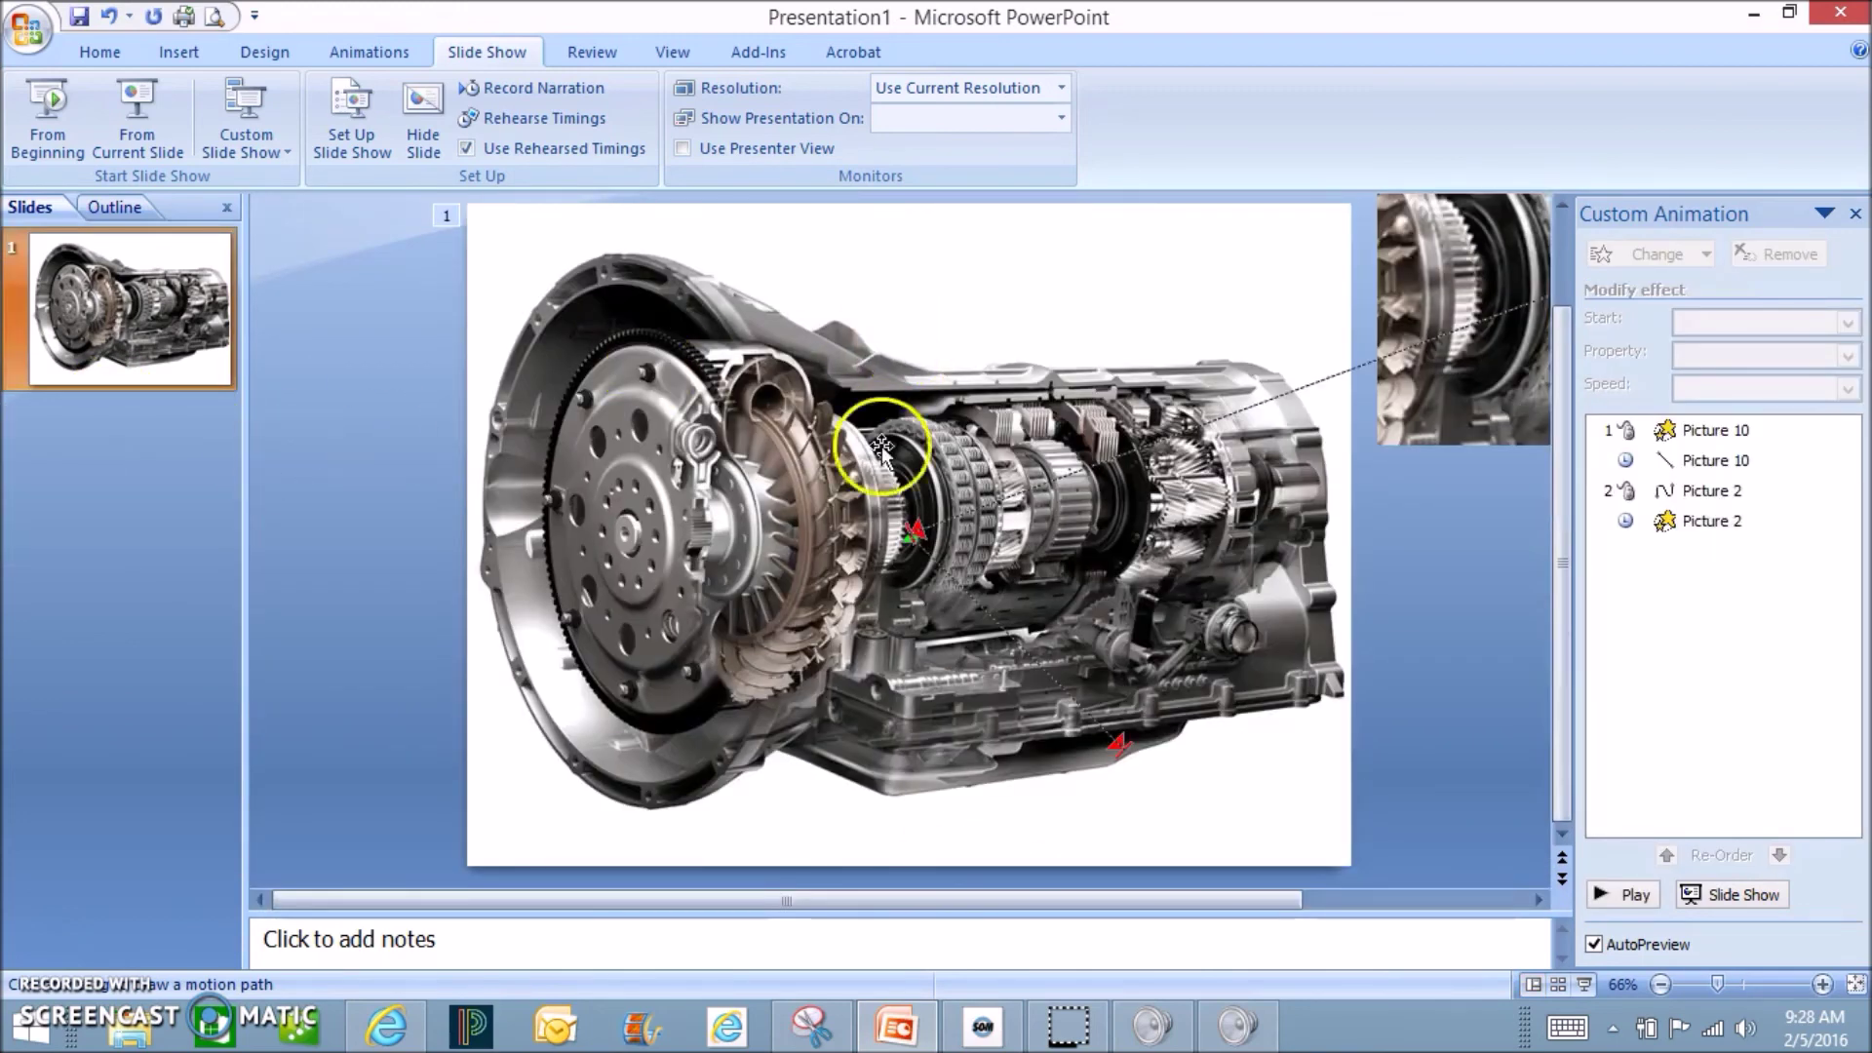